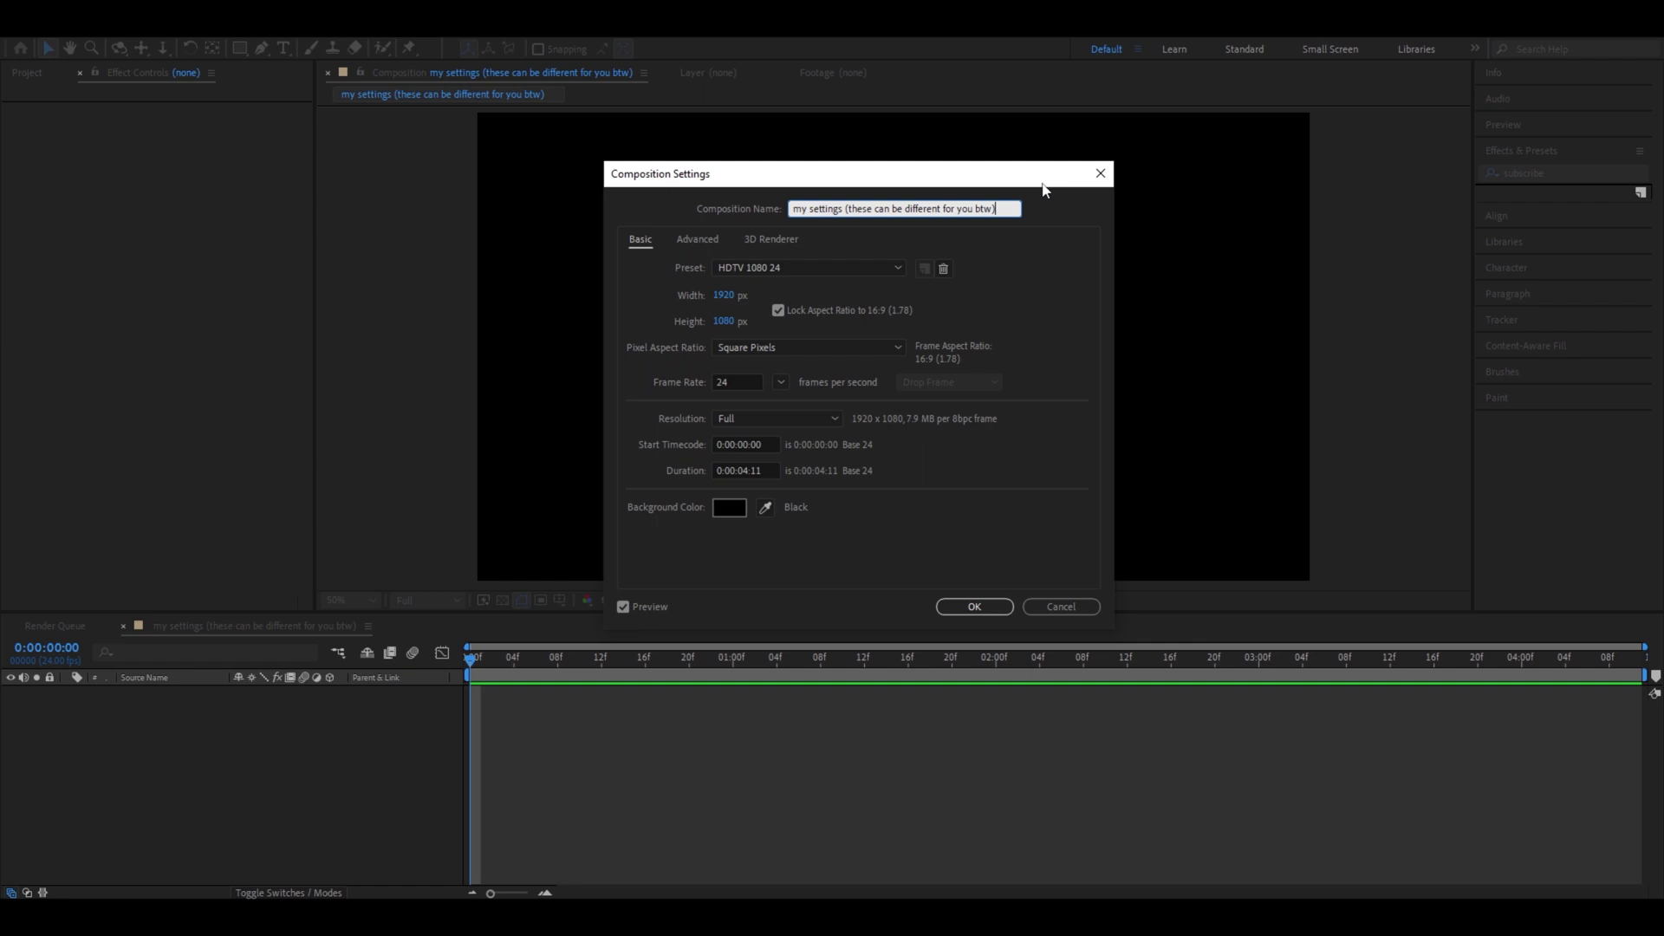
Step: Confirm the composition settings and add a large text box in the middle of the frame reading "text"
click(970, 605)
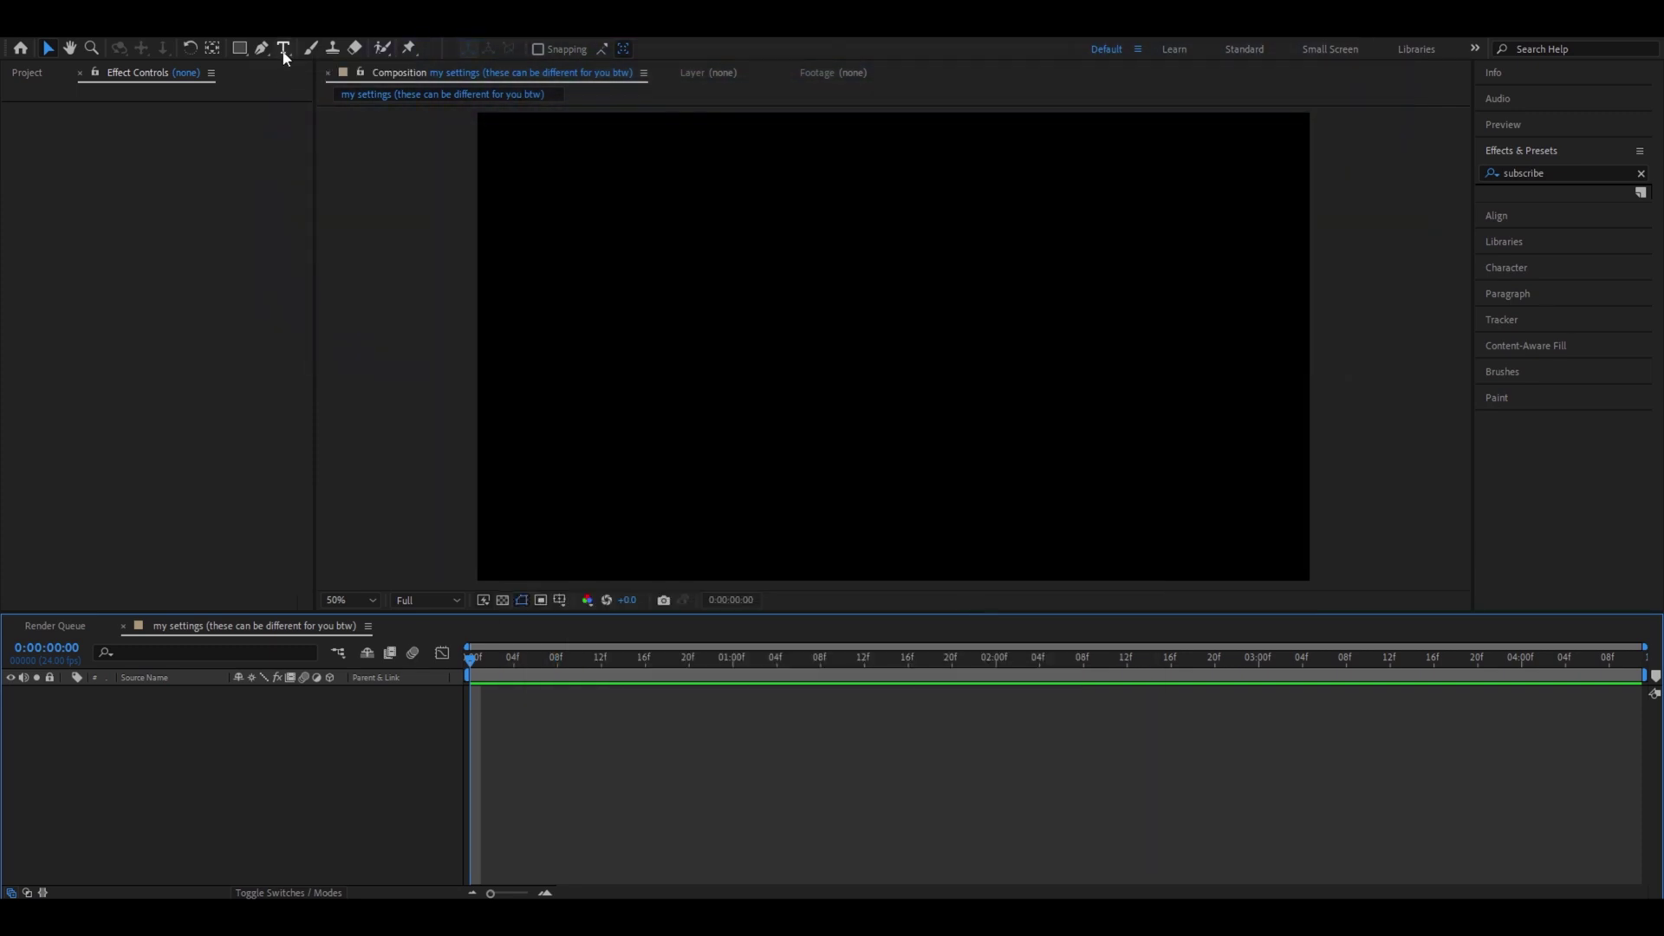
click(283, 49)
drag(642, 231, 1242, 495)
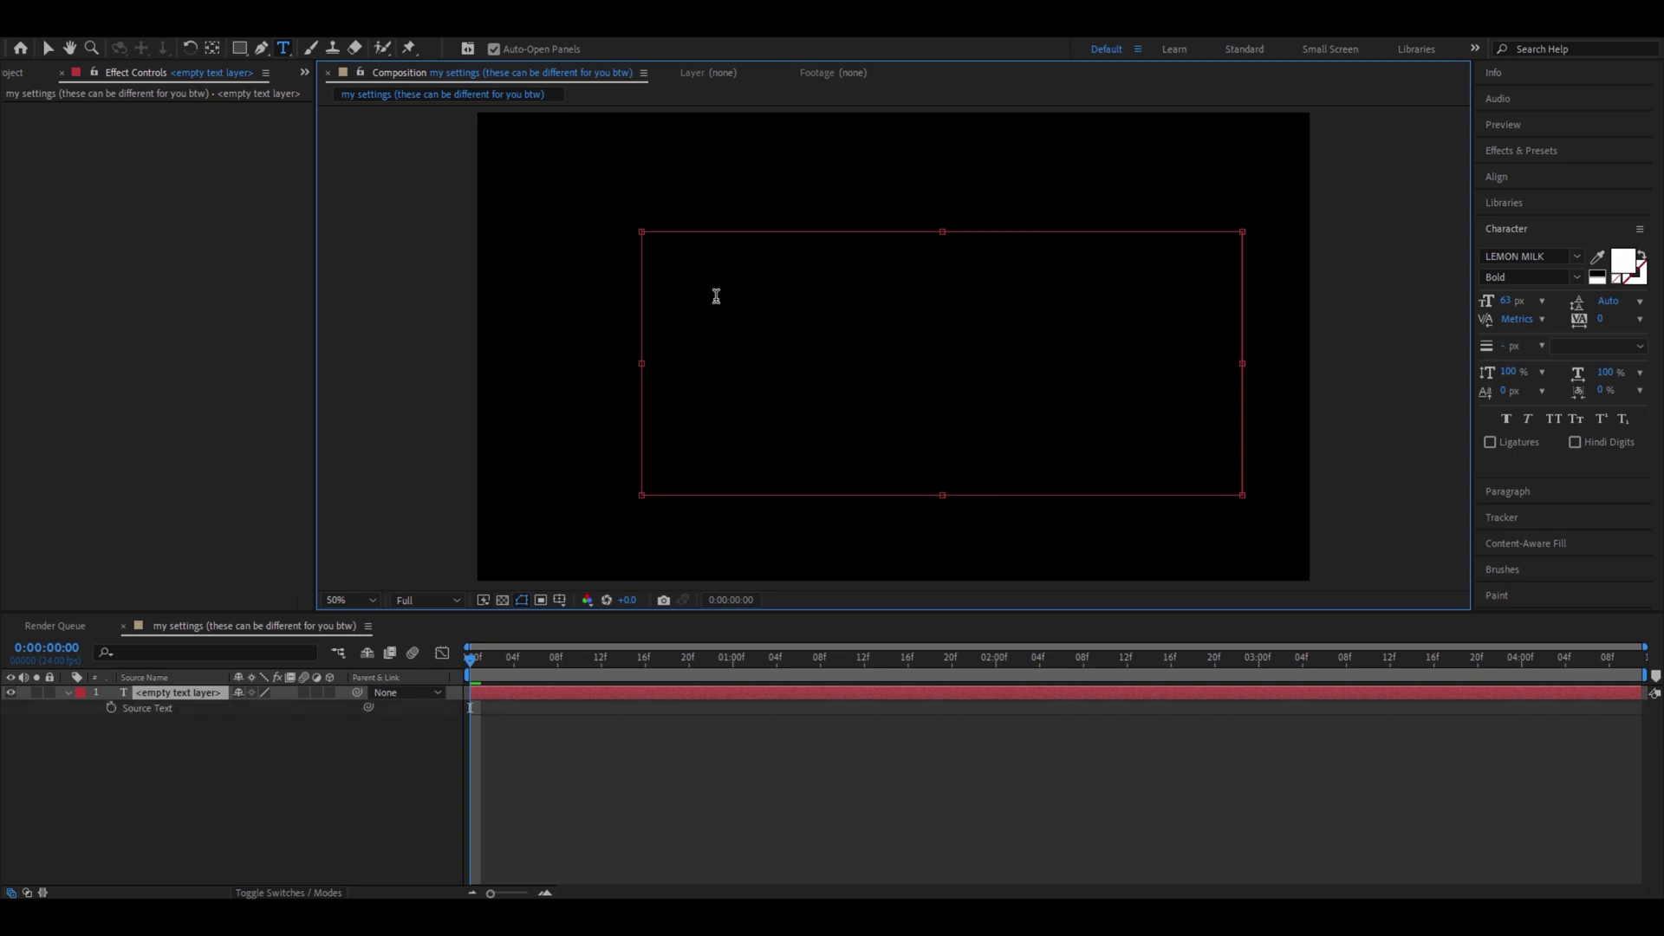
text(text)
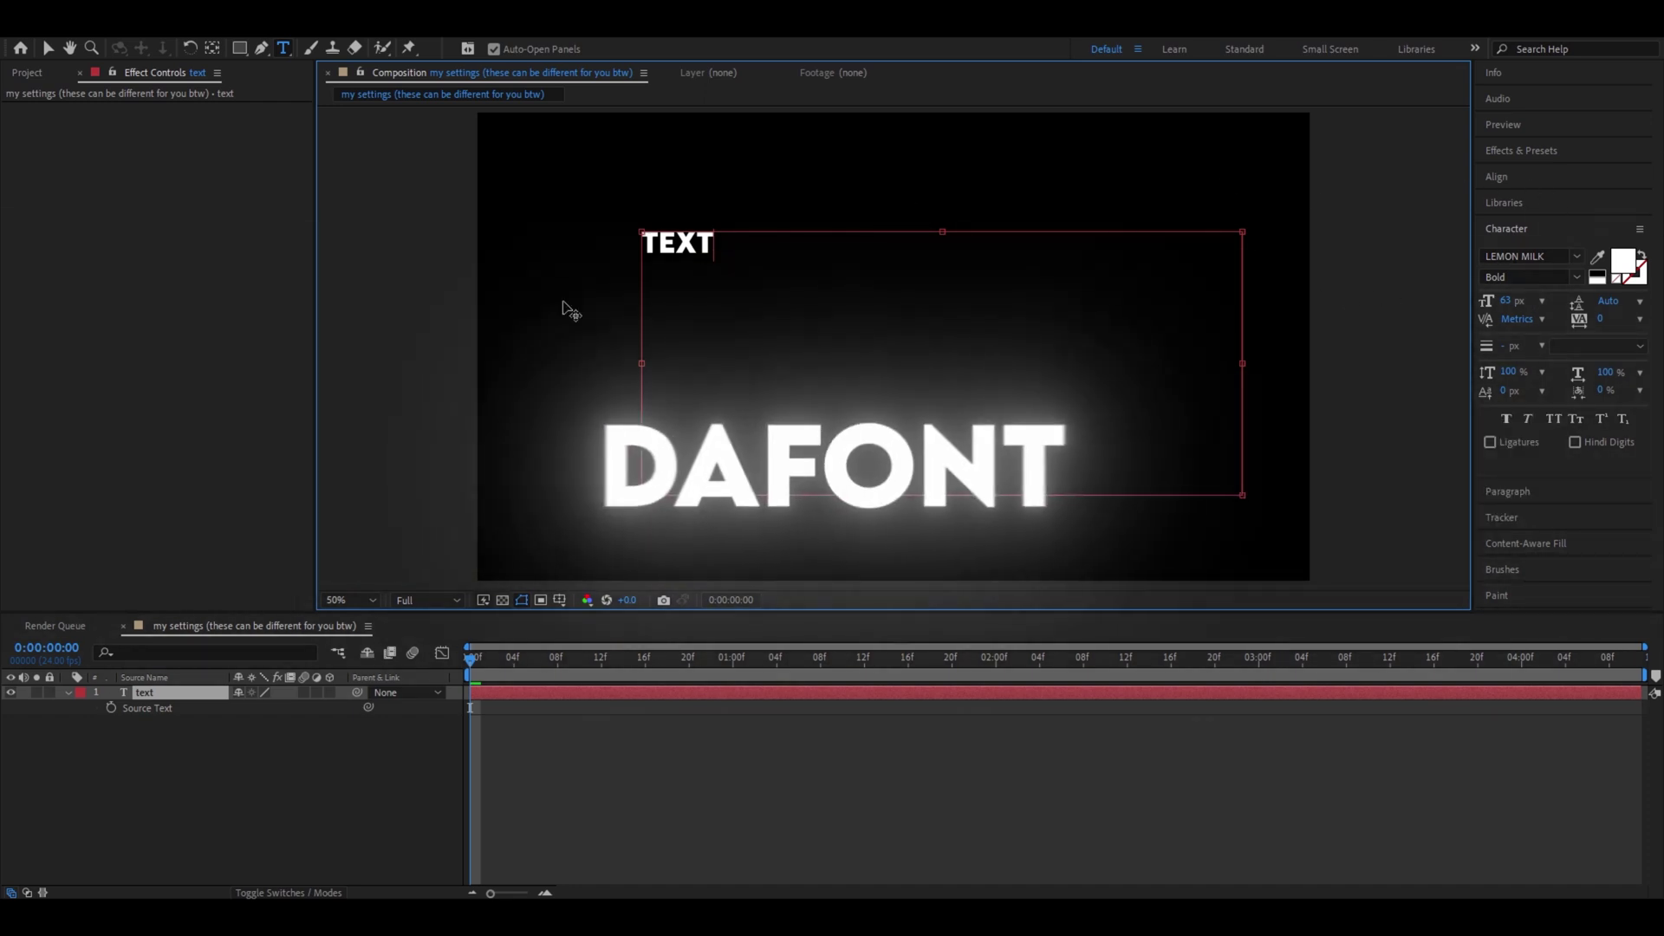
Step: Set the font size of all the text to 89 px
key(ctrl+a)
click(1508, 300)
text(89)
key(Return)
key(Escape)
Step: Move the text layer's anchor point to the centre of the word
key(y)
click(945, 368)
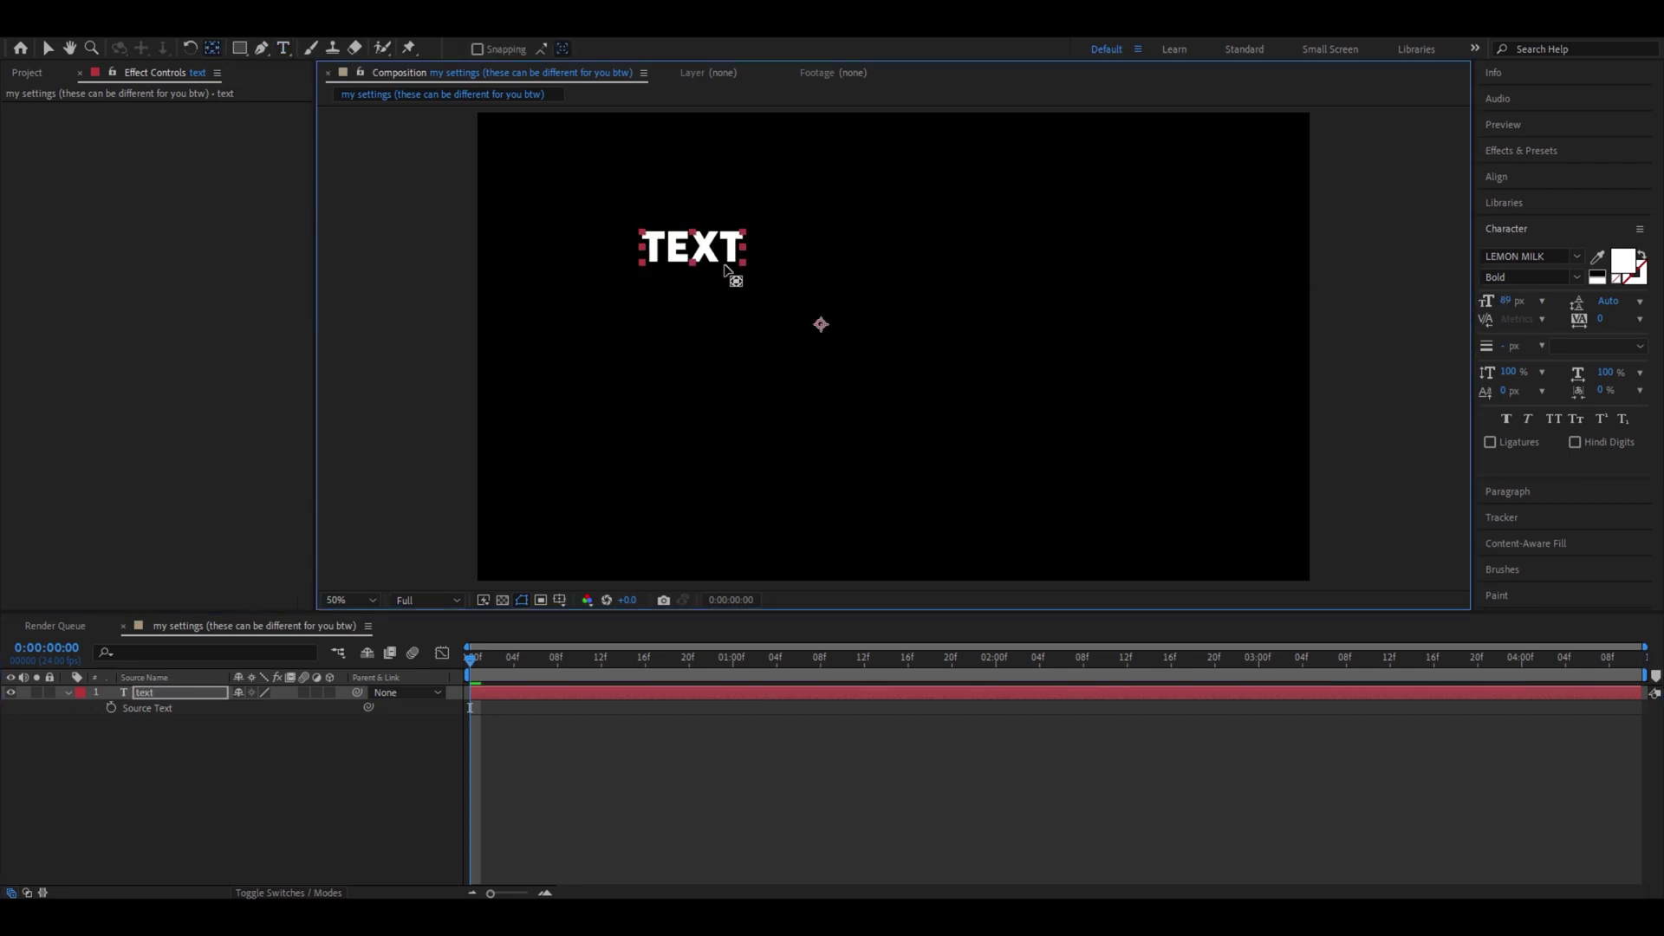
drag(696, 249, 692, 248)
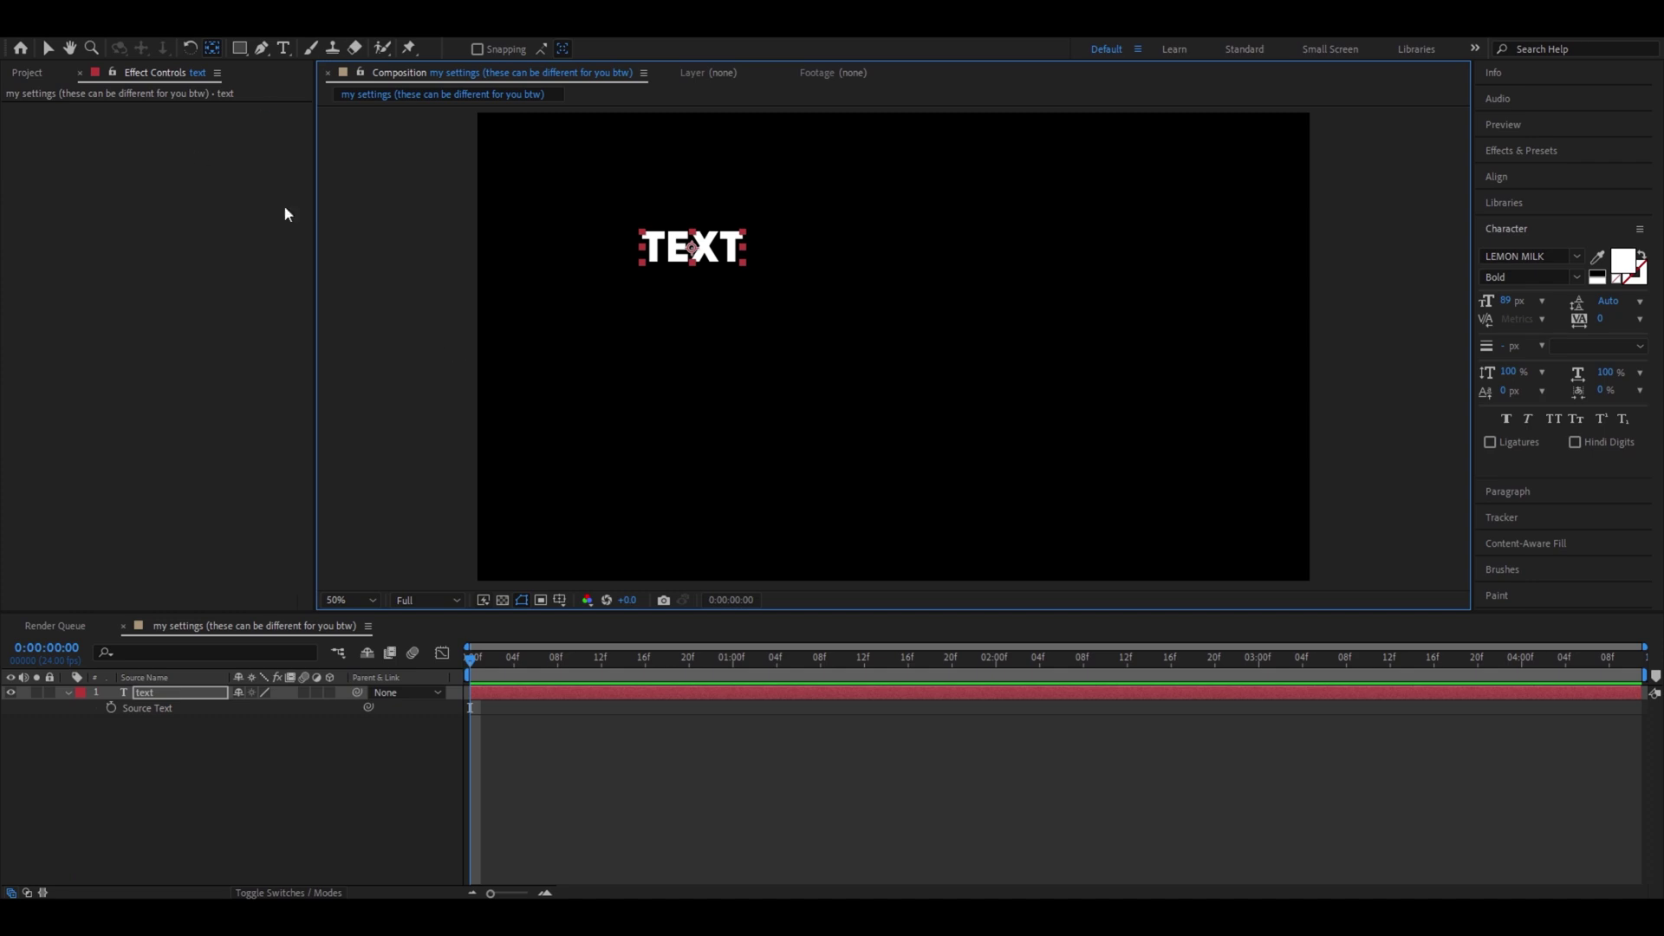
Step: Set the text layer's position to 960, 540 to centre it in the composition
click(517, 689)
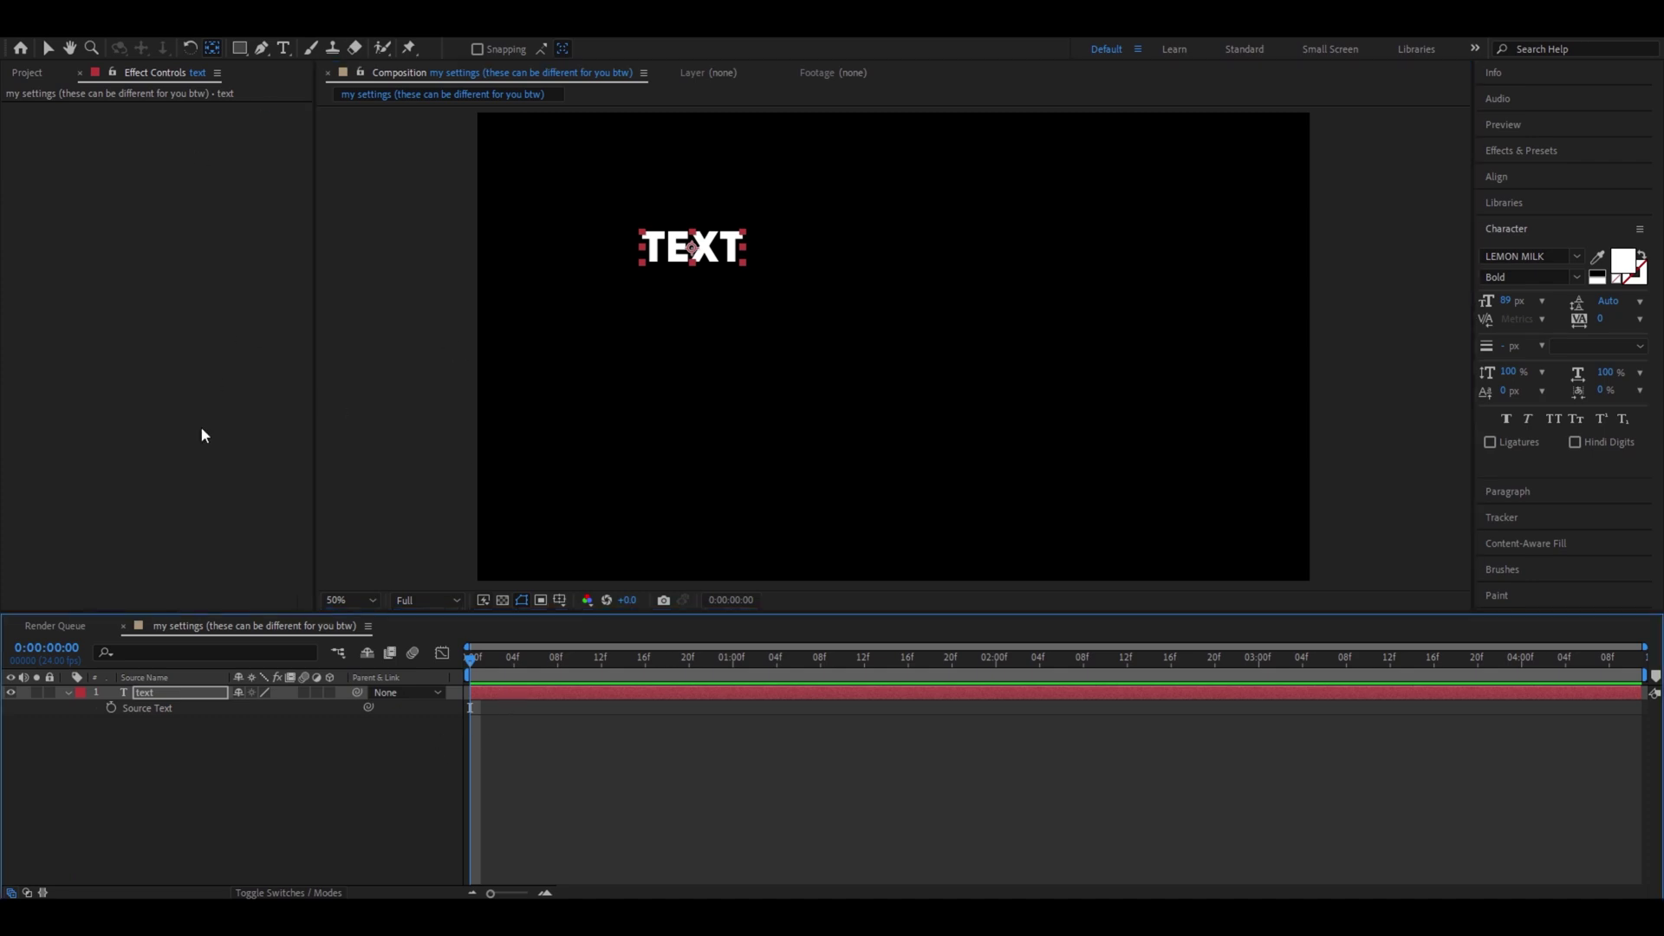
key(p)
click(246, 707)
text(960)
key(Tab)
text(540)
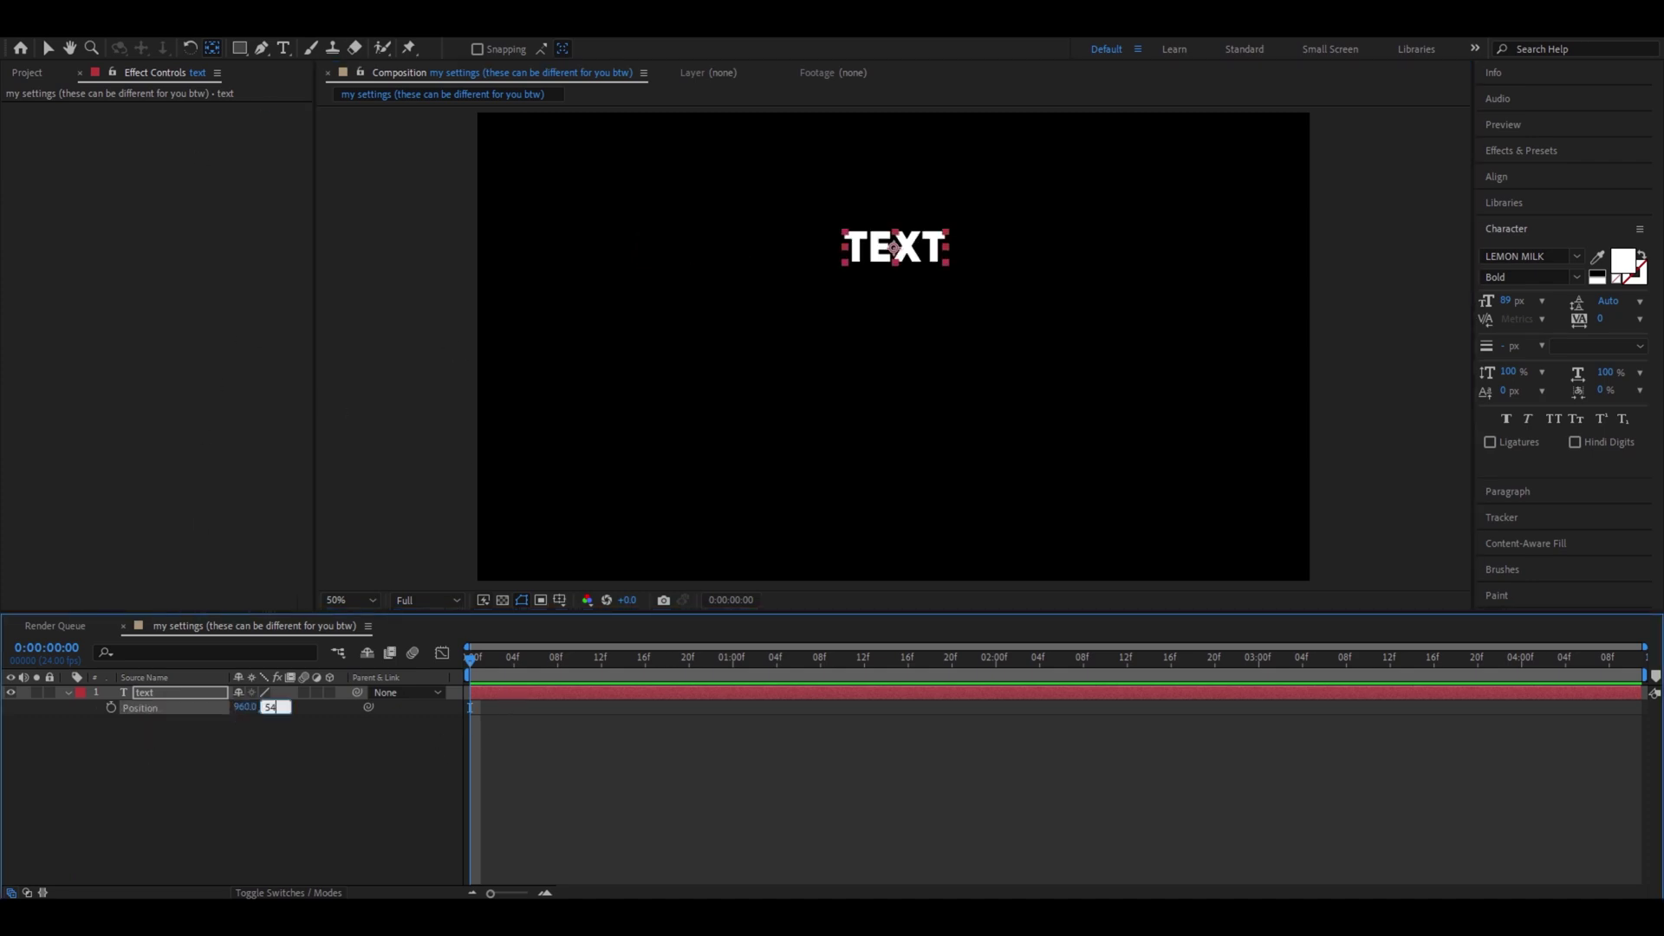
key(Return)
key(p)
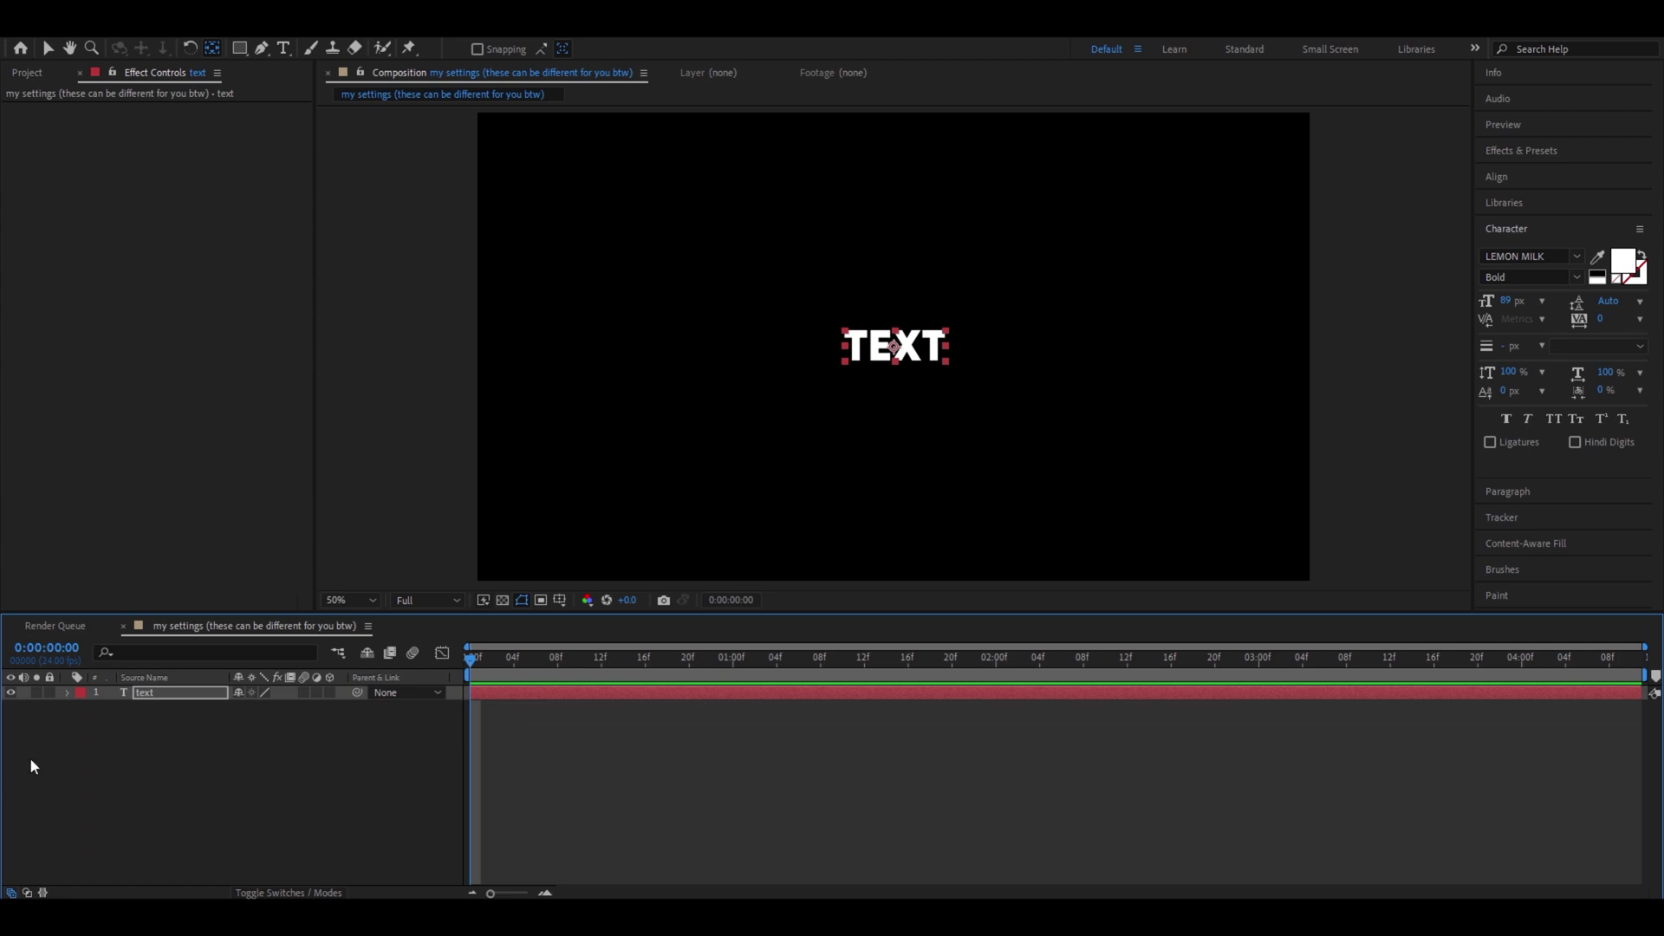
Step: Set the text layer's scale to 72% and add a scale keyframe at the start of the timeline
key(s)
click(256, 707)
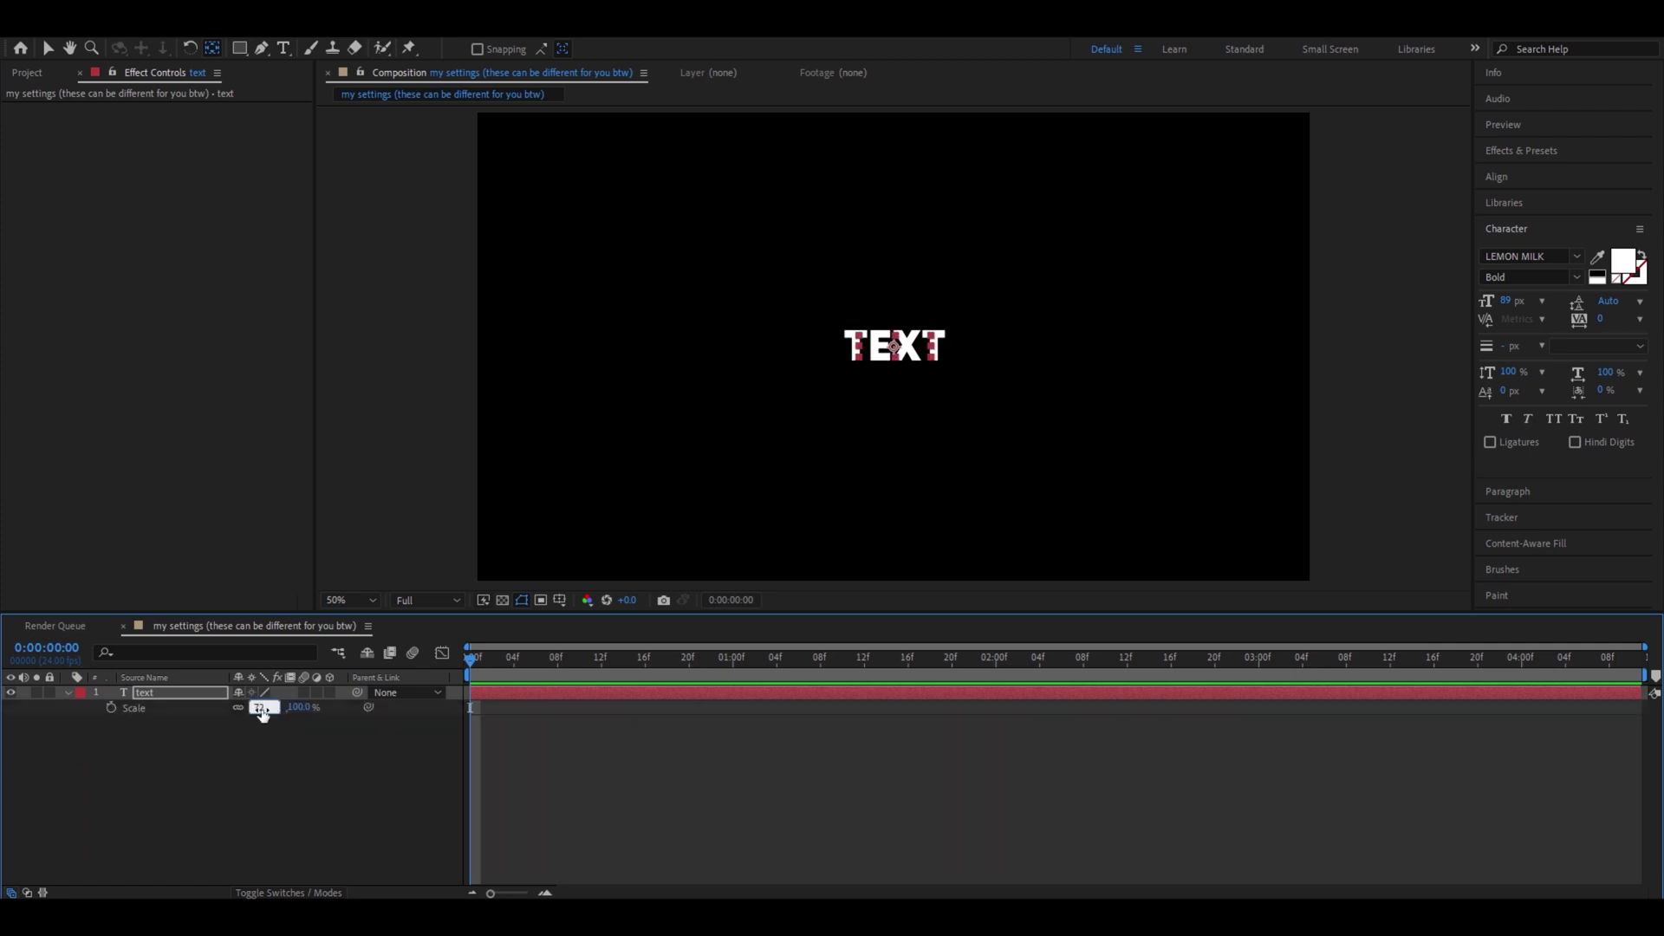
text(72)
key(Return)
click(111, 705)
Step: Apply the Deep Glow effect to the text layer and set its exposure to 0.13
key(ctrl+5)
text(deep)
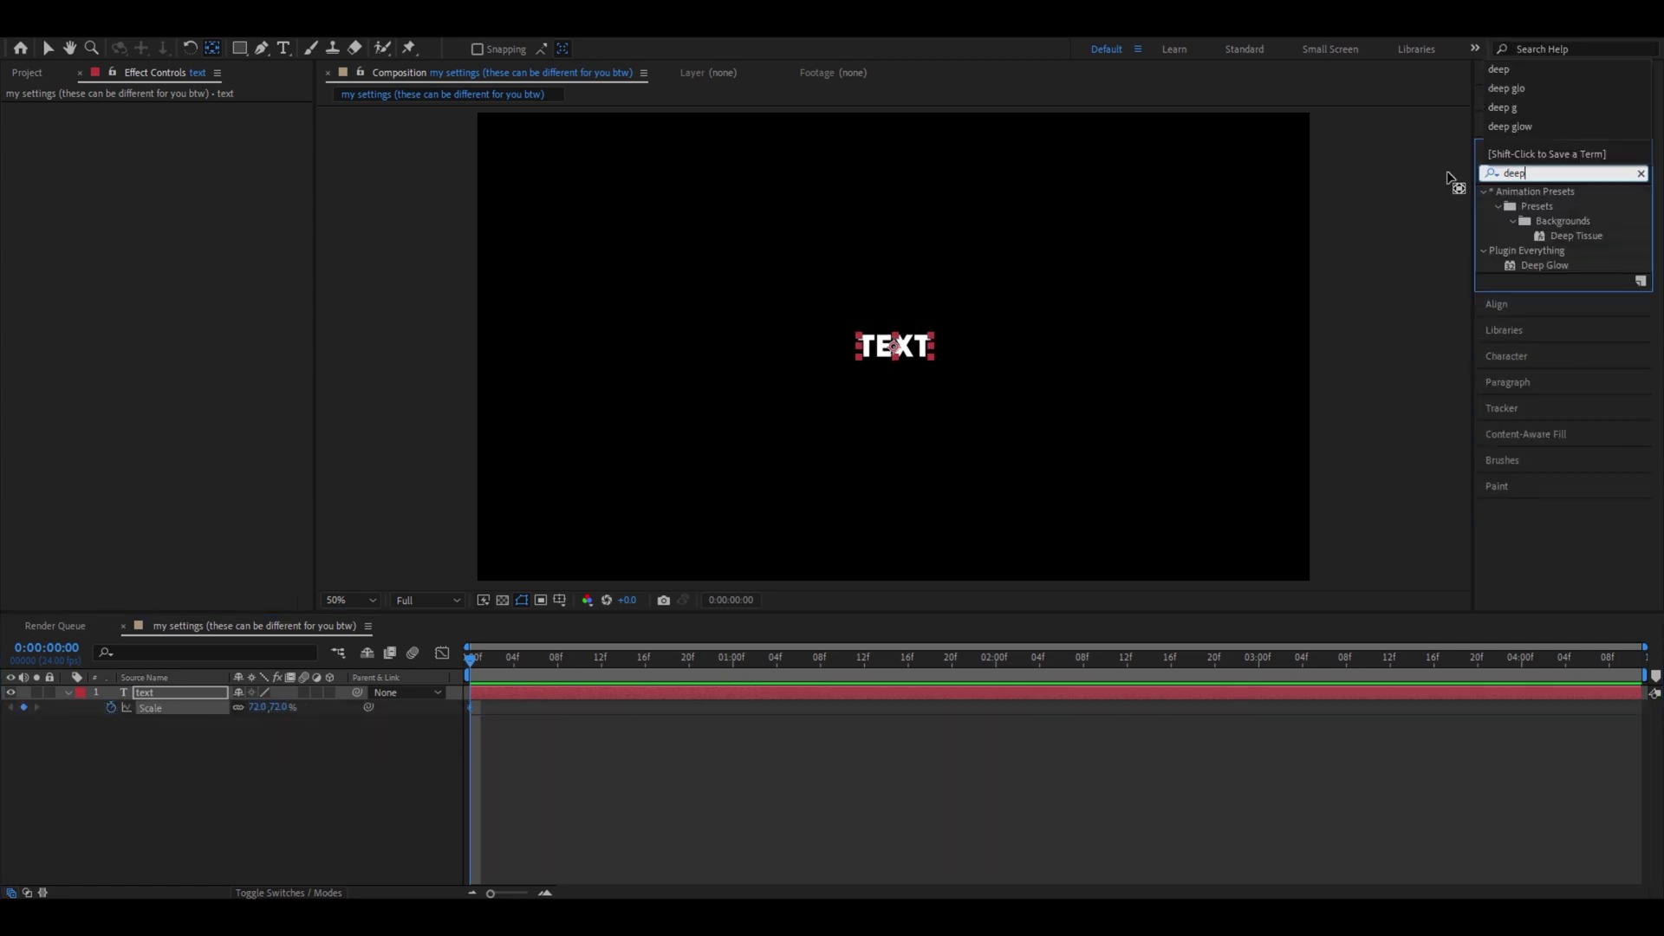
double_click(1514, 269)
click(183, 140)
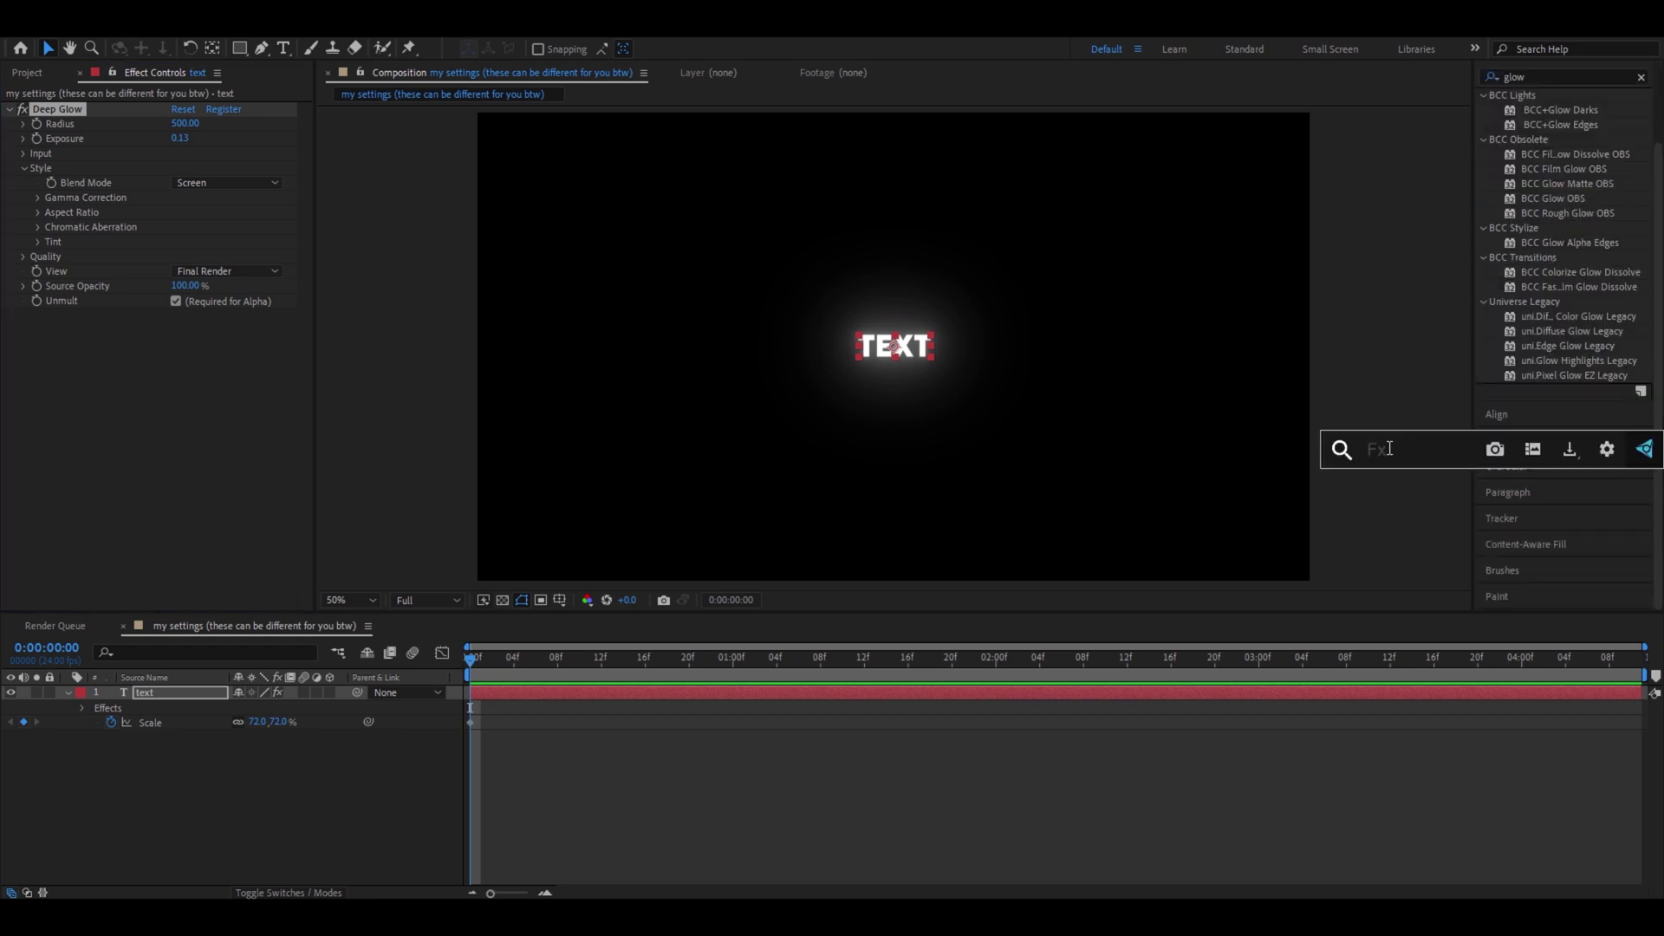
Step: Add a Glow effect above Deep Glow with threshold 36%, radius 220 and intensity 0.6
text(glow)
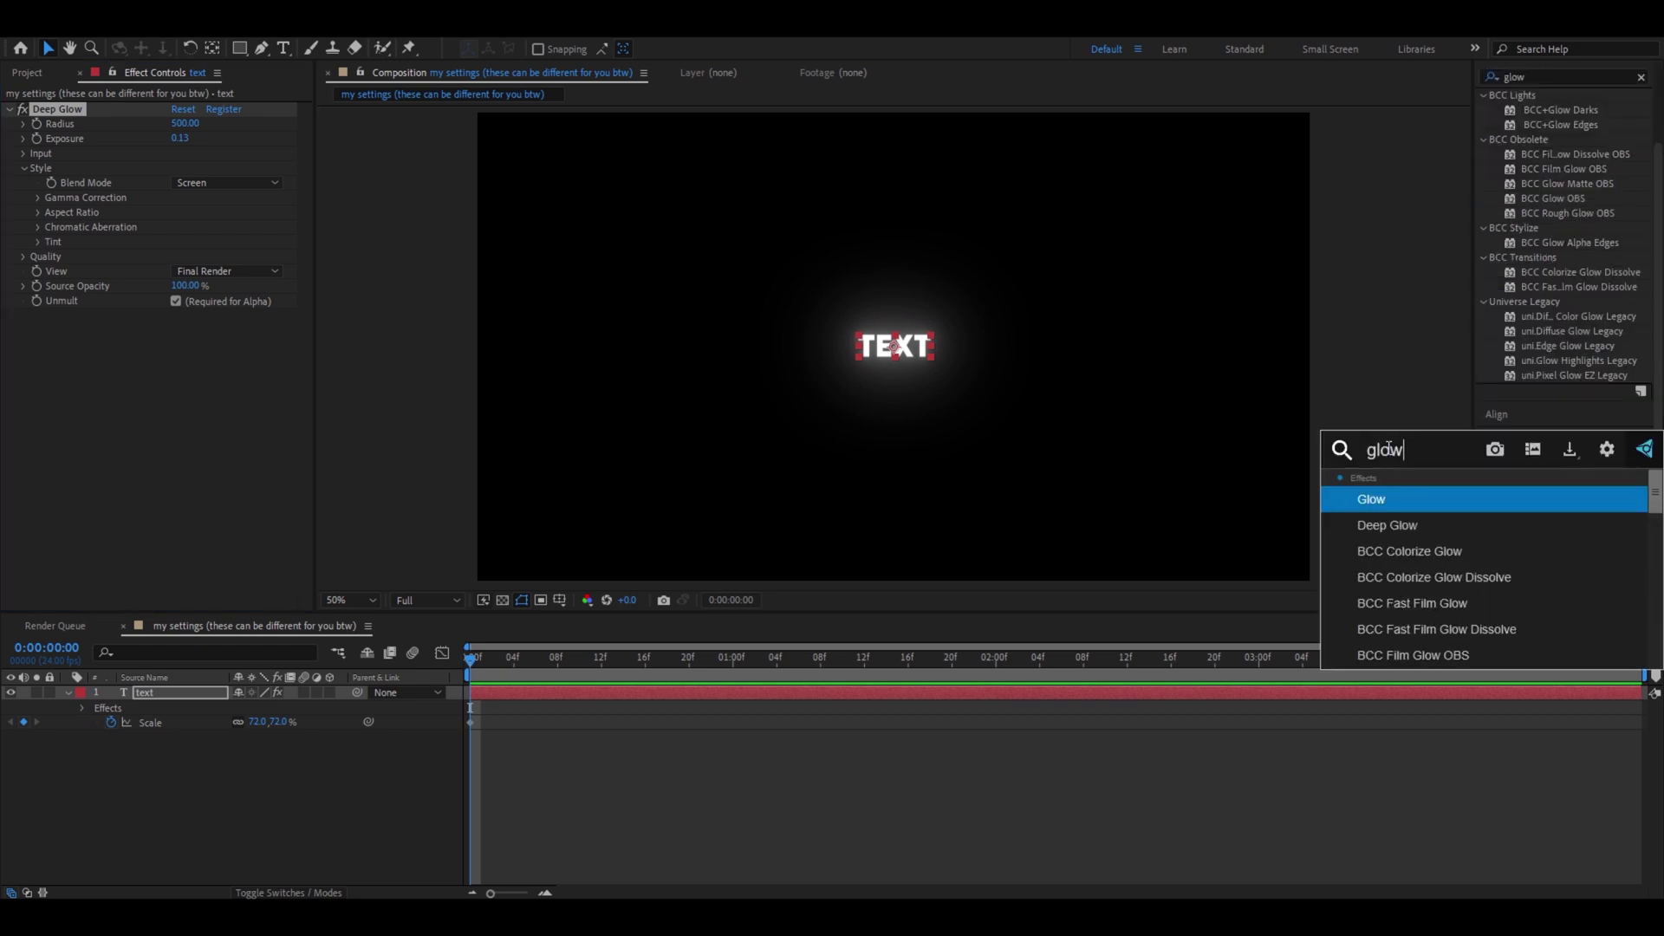
key(Return)
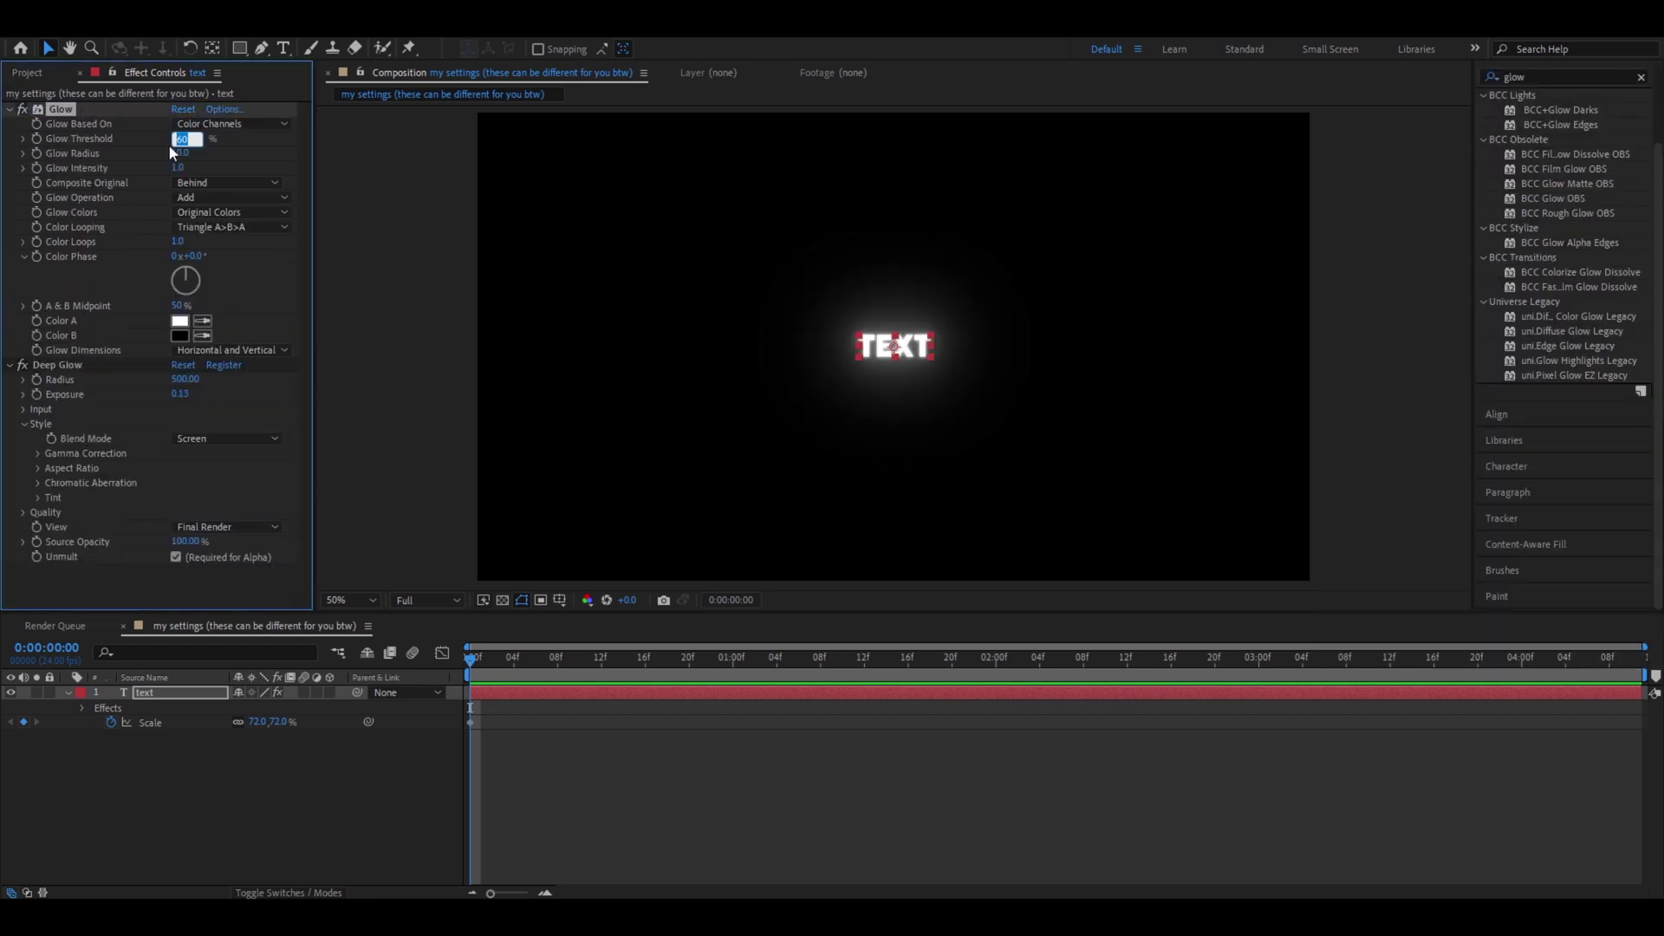
text(36)
key(Tab)
text(220)
key(Tab)
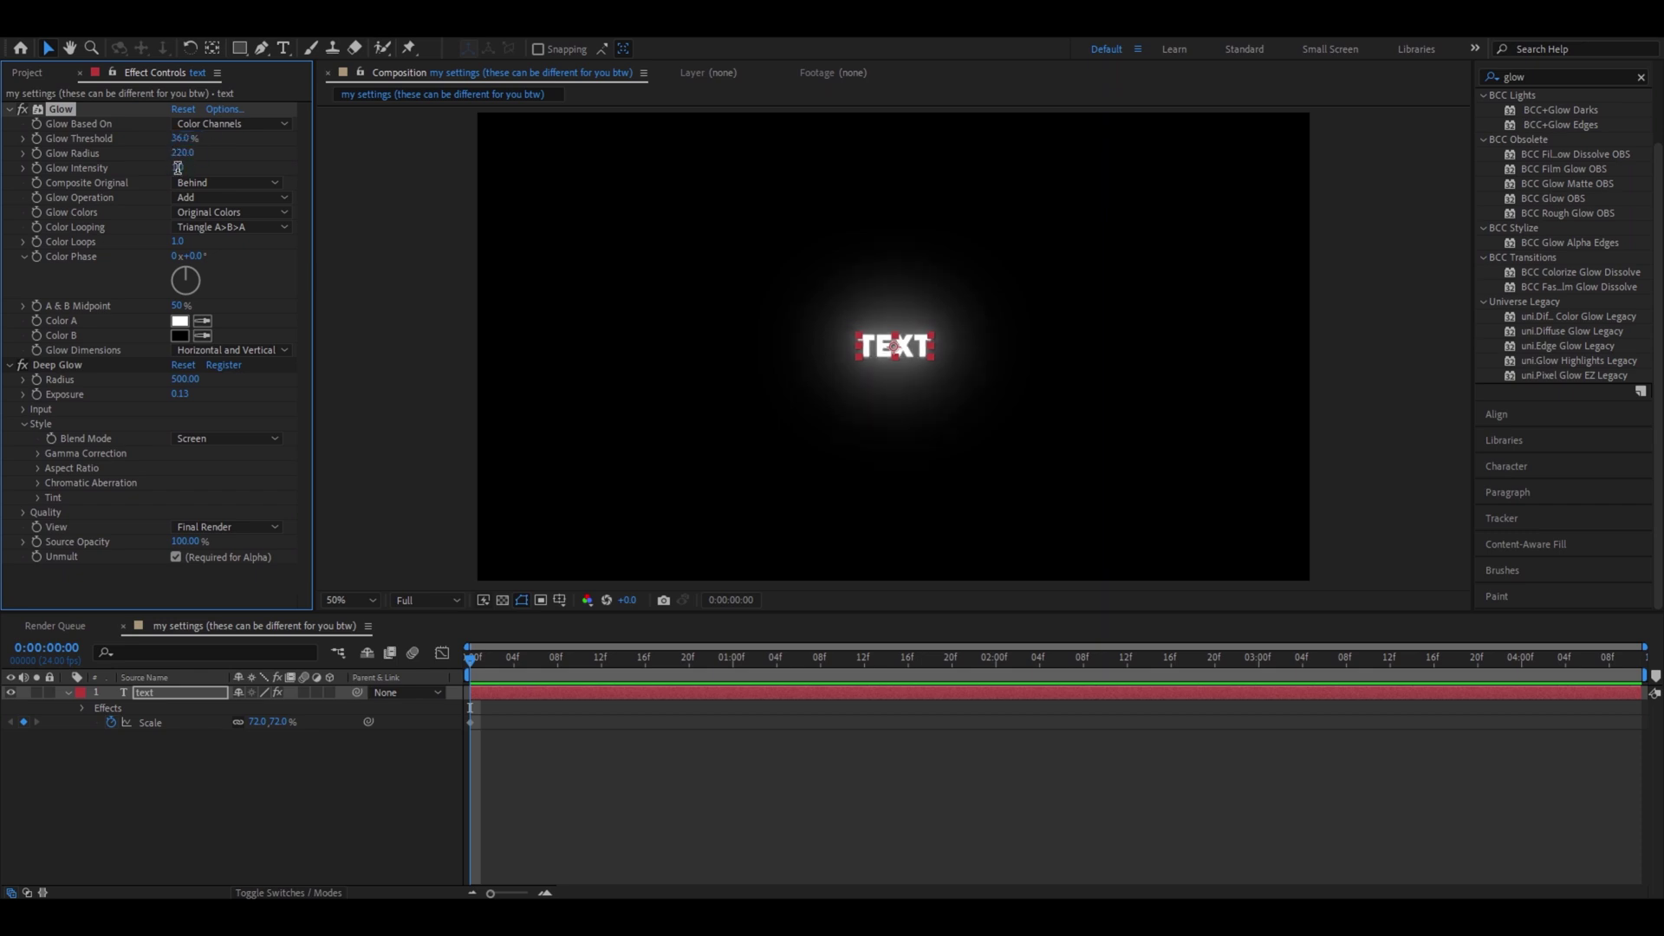
text(0.6)
key(Return)
Step: Add a second Glow effect at the head of the effect stack with threshold 45%, radius 52 and intensity 0.3
scroll(1528, 209, up, 2)
click(1542, 172)
key(BackSpace)
scroll(1543, 286, down, 3)
drag(1548, 467, 74, 107)
click(181, 138)
text(45)
key(Tab)
text(52)
click(176, 166)
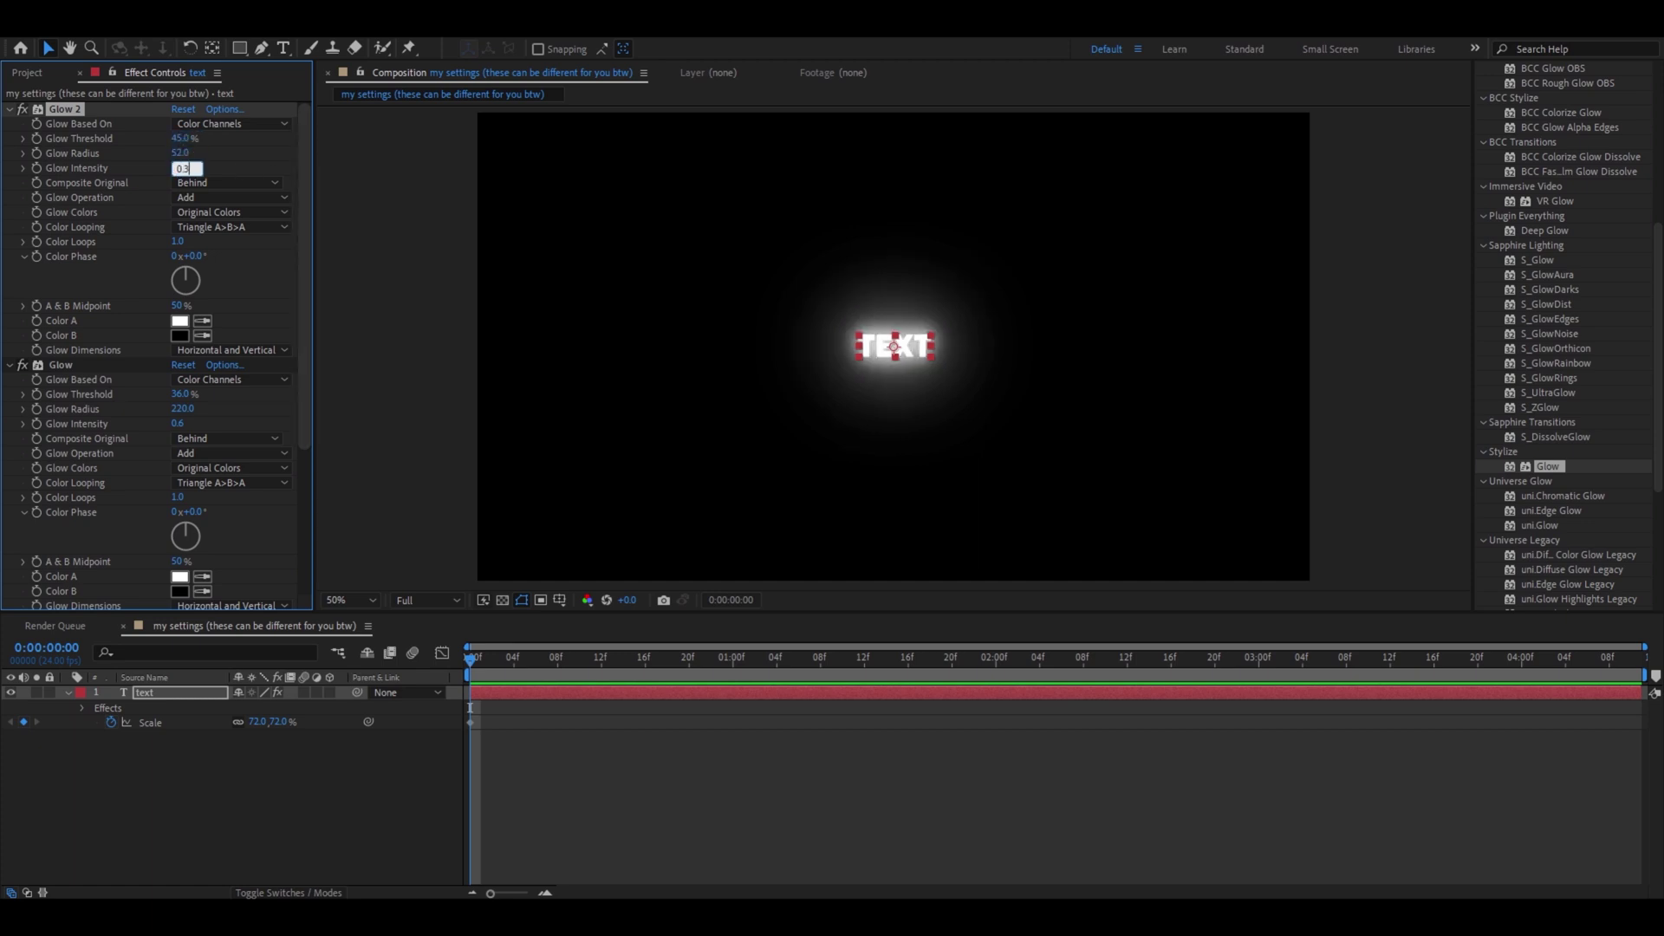
key(Return)
Step: Add a third Glow effect above the others with threshold 46% and intensity 0.3
drag(1545, 468, 75, 122)
click(181, 139)
text(46)
key(Return)
click(179, 168)
text(0.3)
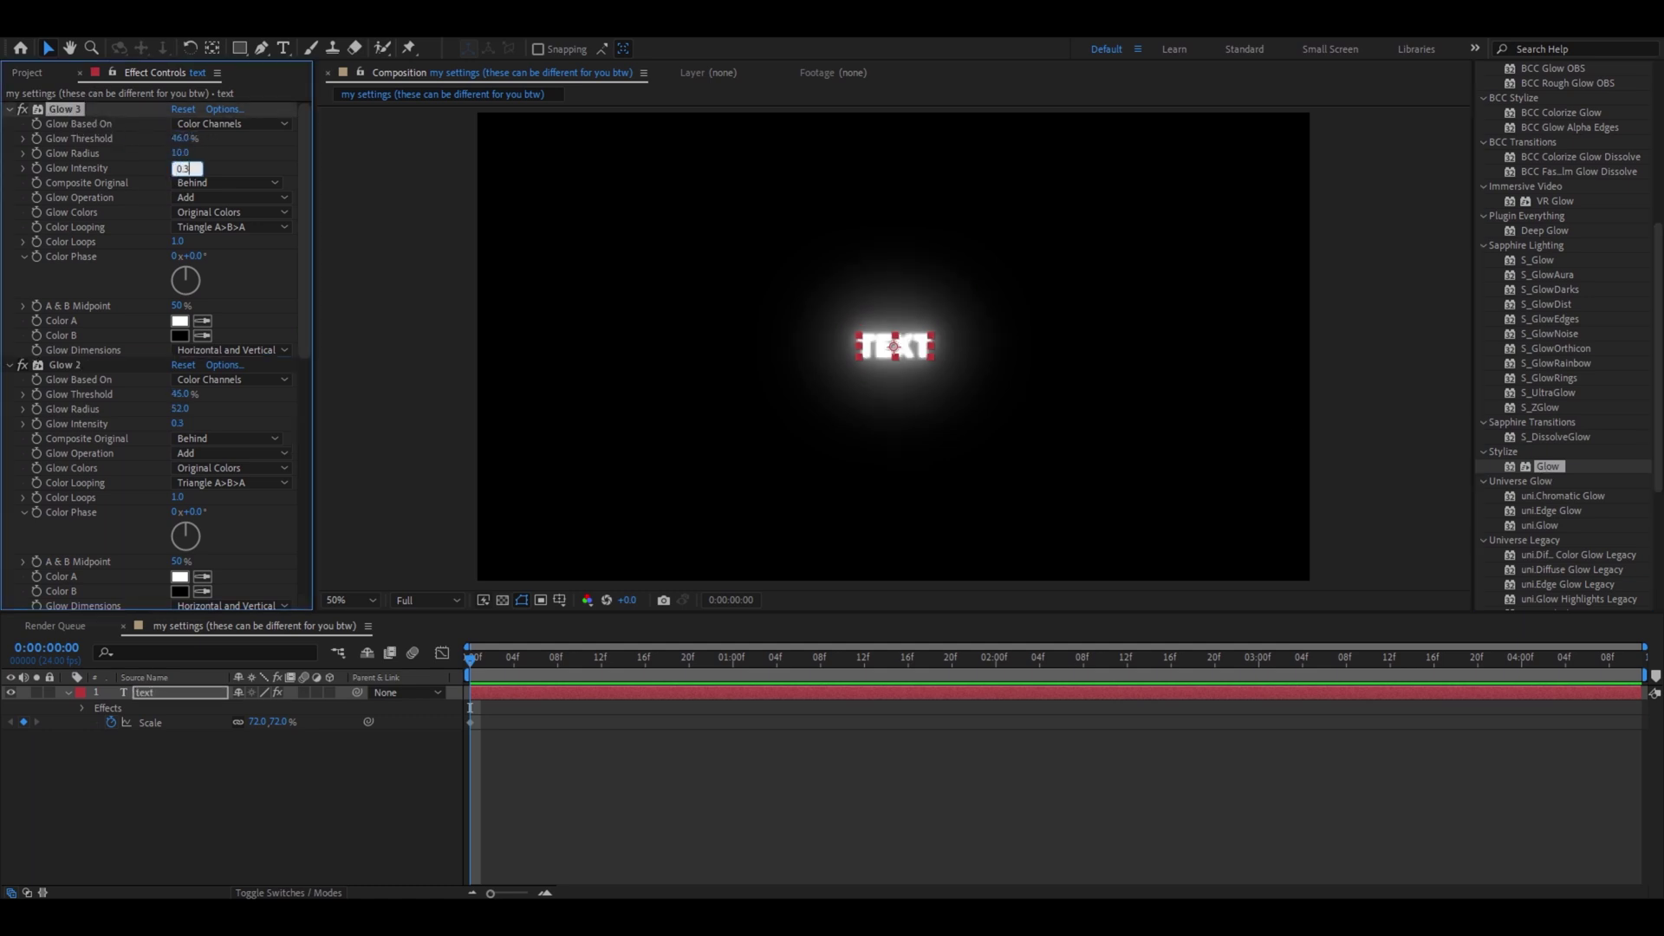
key(Return)
Step: Apply CC Vignette above the glows and set its center to 990, 540
text(cc g)
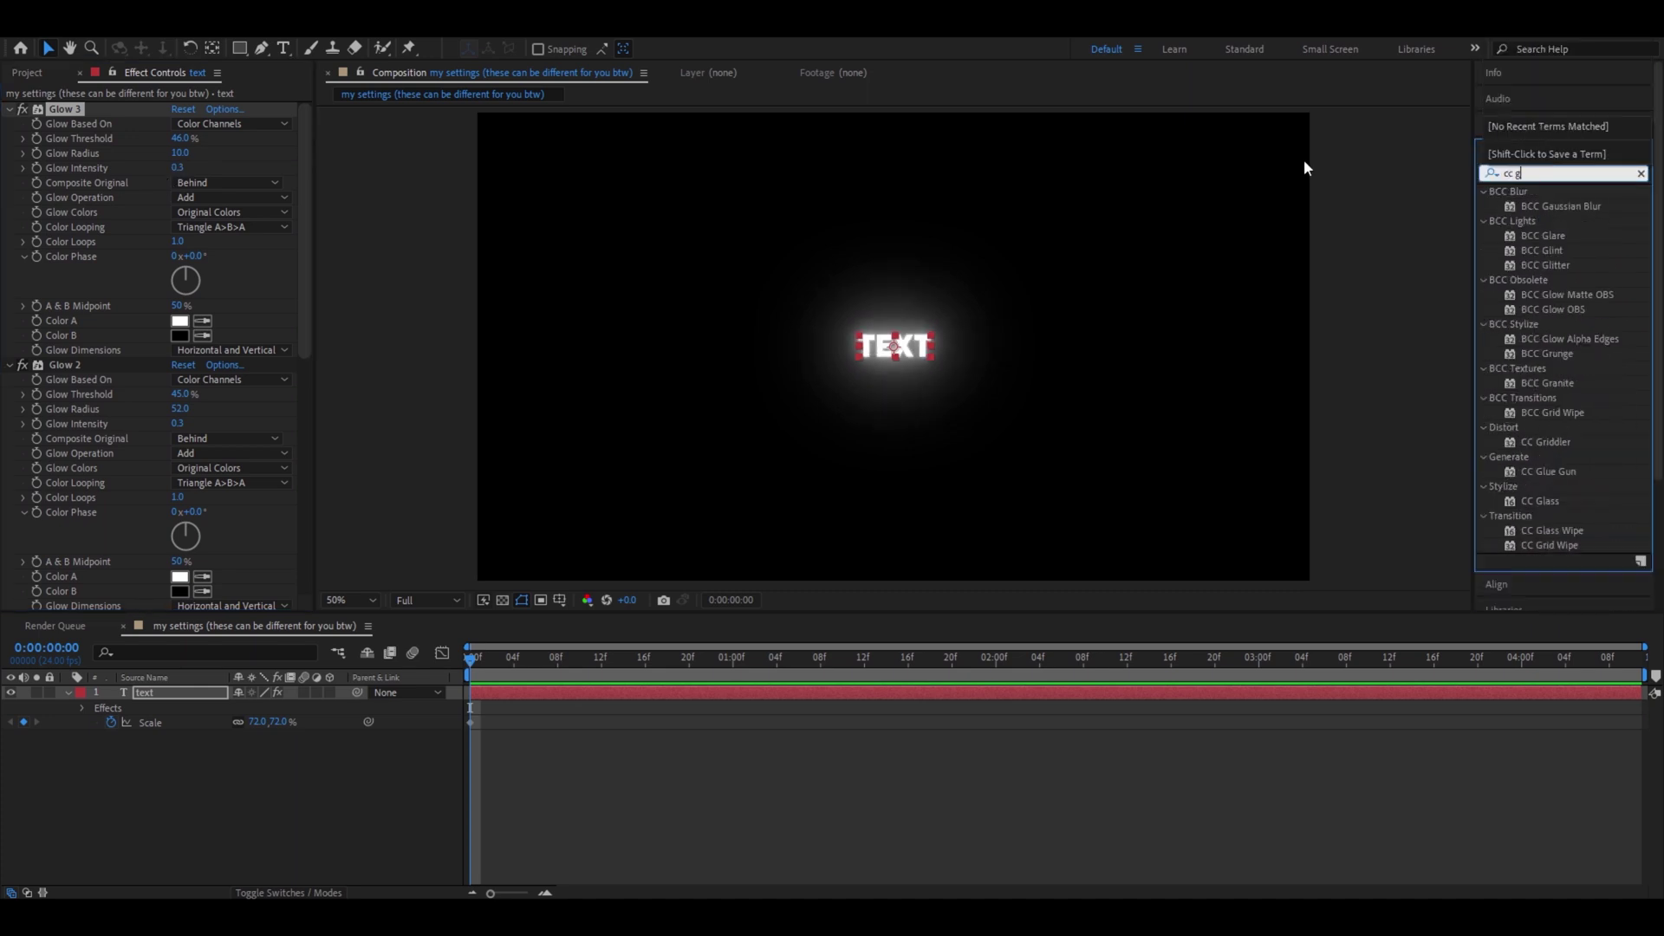
key(BackSpace)
click(207, 153)
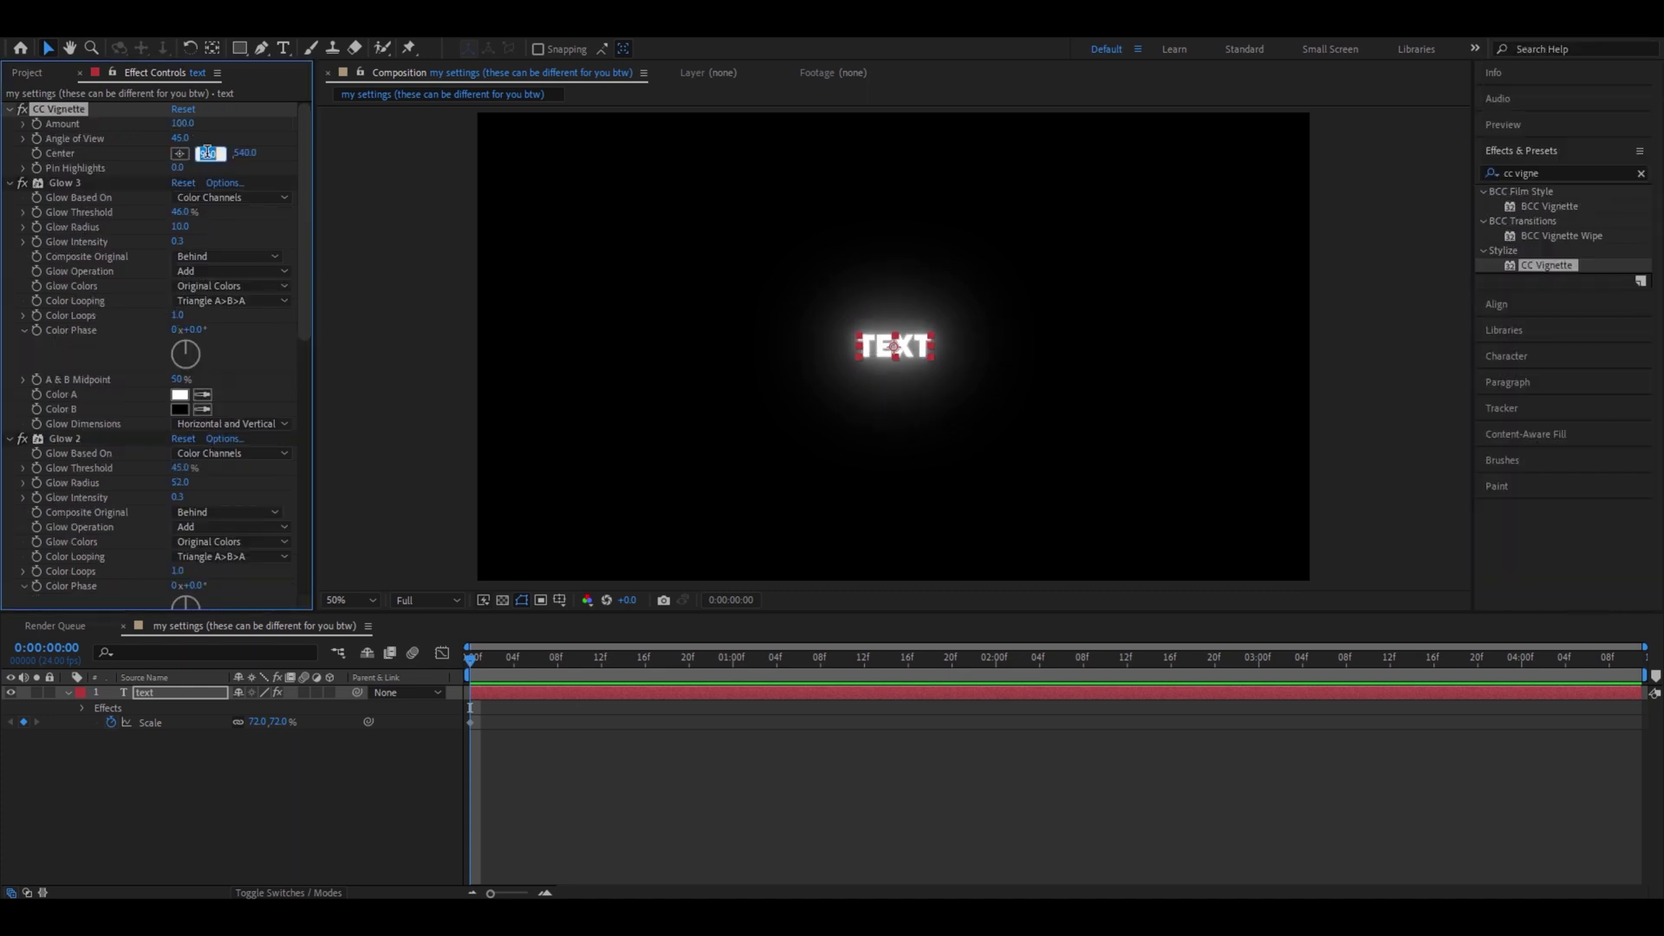
key(BackSpace)
key(Return)
Step: Apply Curves above CC Vignette and shape the RGB curve into a gentle S with lowered shadows and raised highlights
key(ctrl+f)
text(curves)
drag(1550, 264, 64, 111)
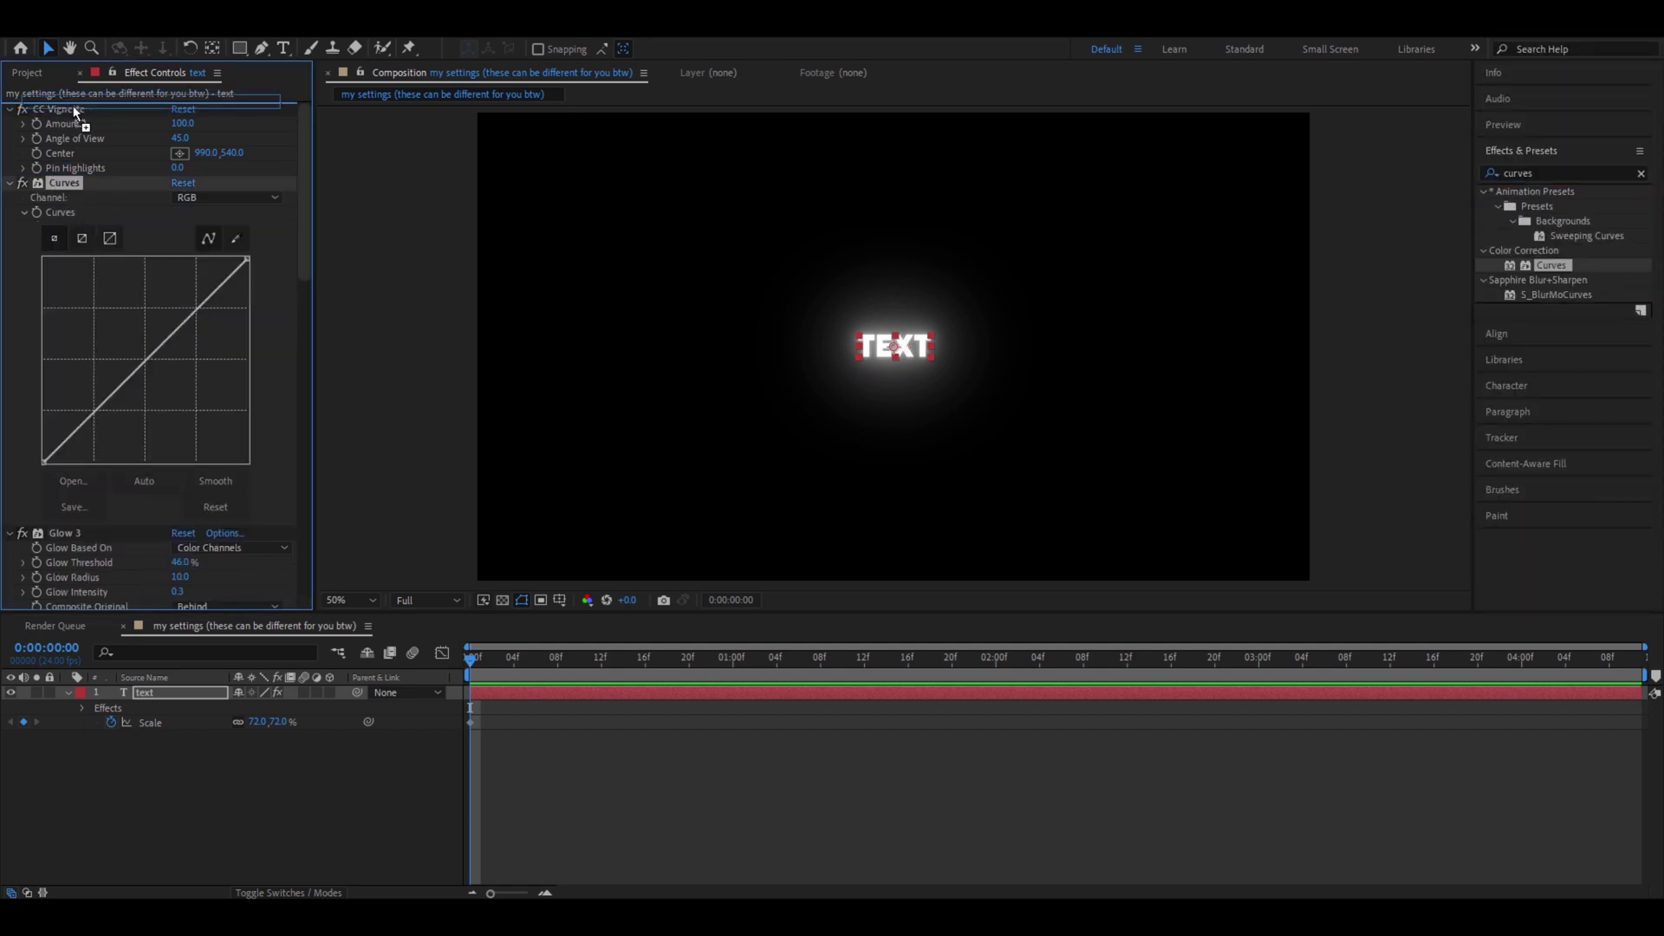
click(95, 337)
drag(178, 261, 168, 258)
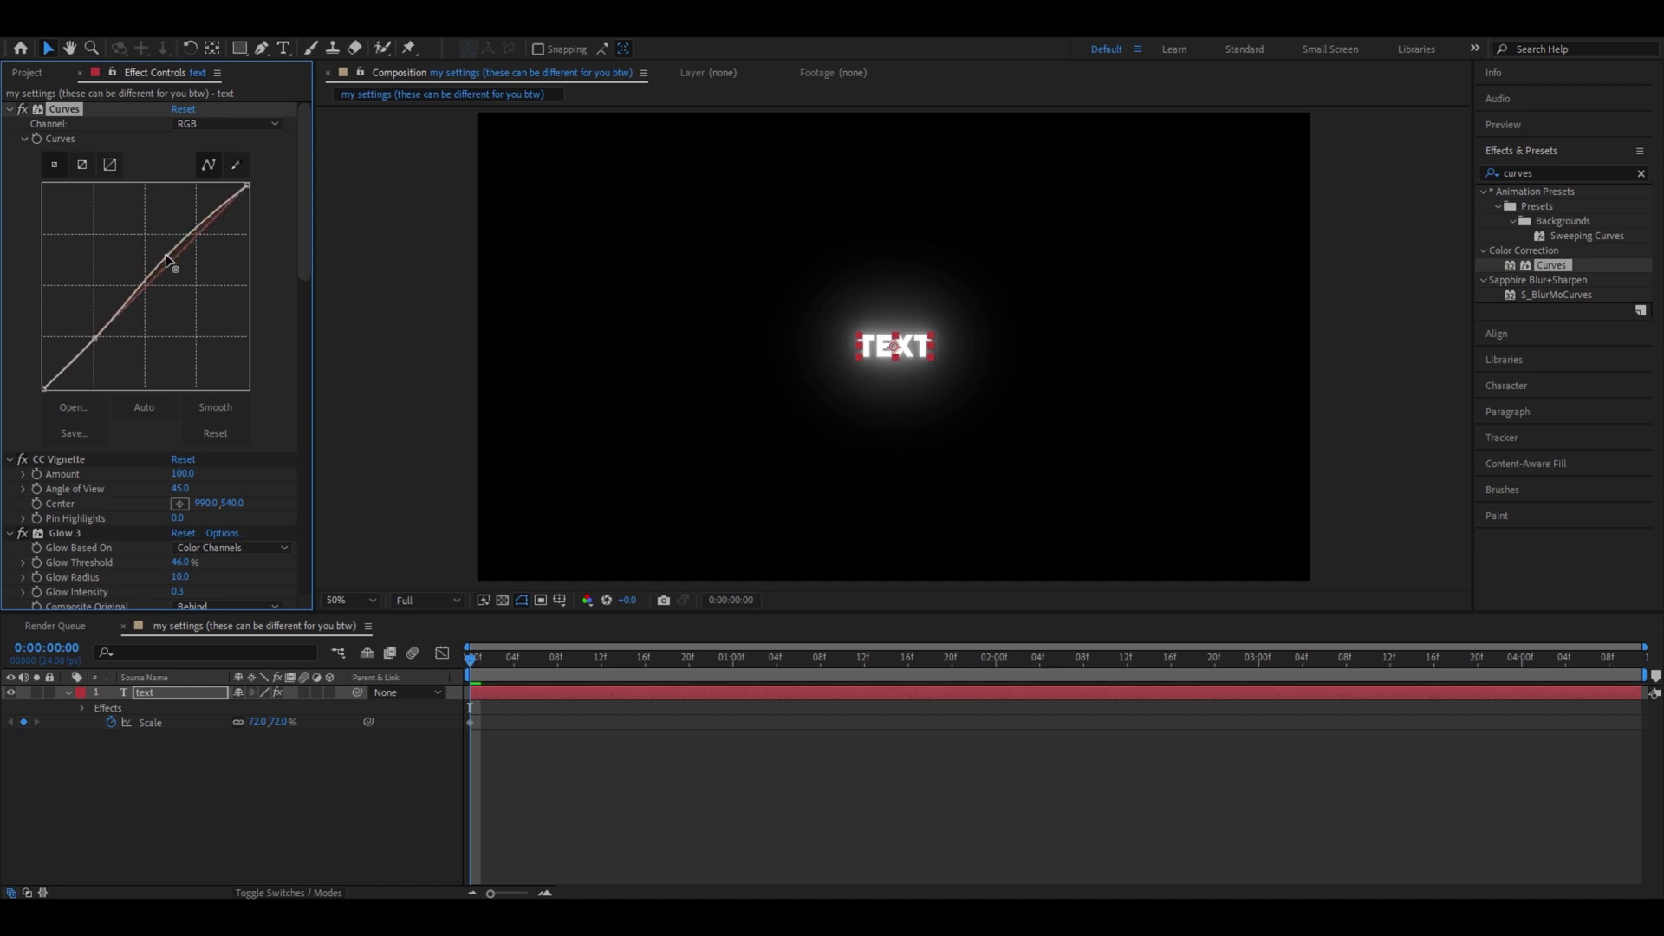
drag(93, 337, 97, 342)
Step: Apply CC Lens above Curves and set its center to 859, 540
click(1564, 174)
text(c)
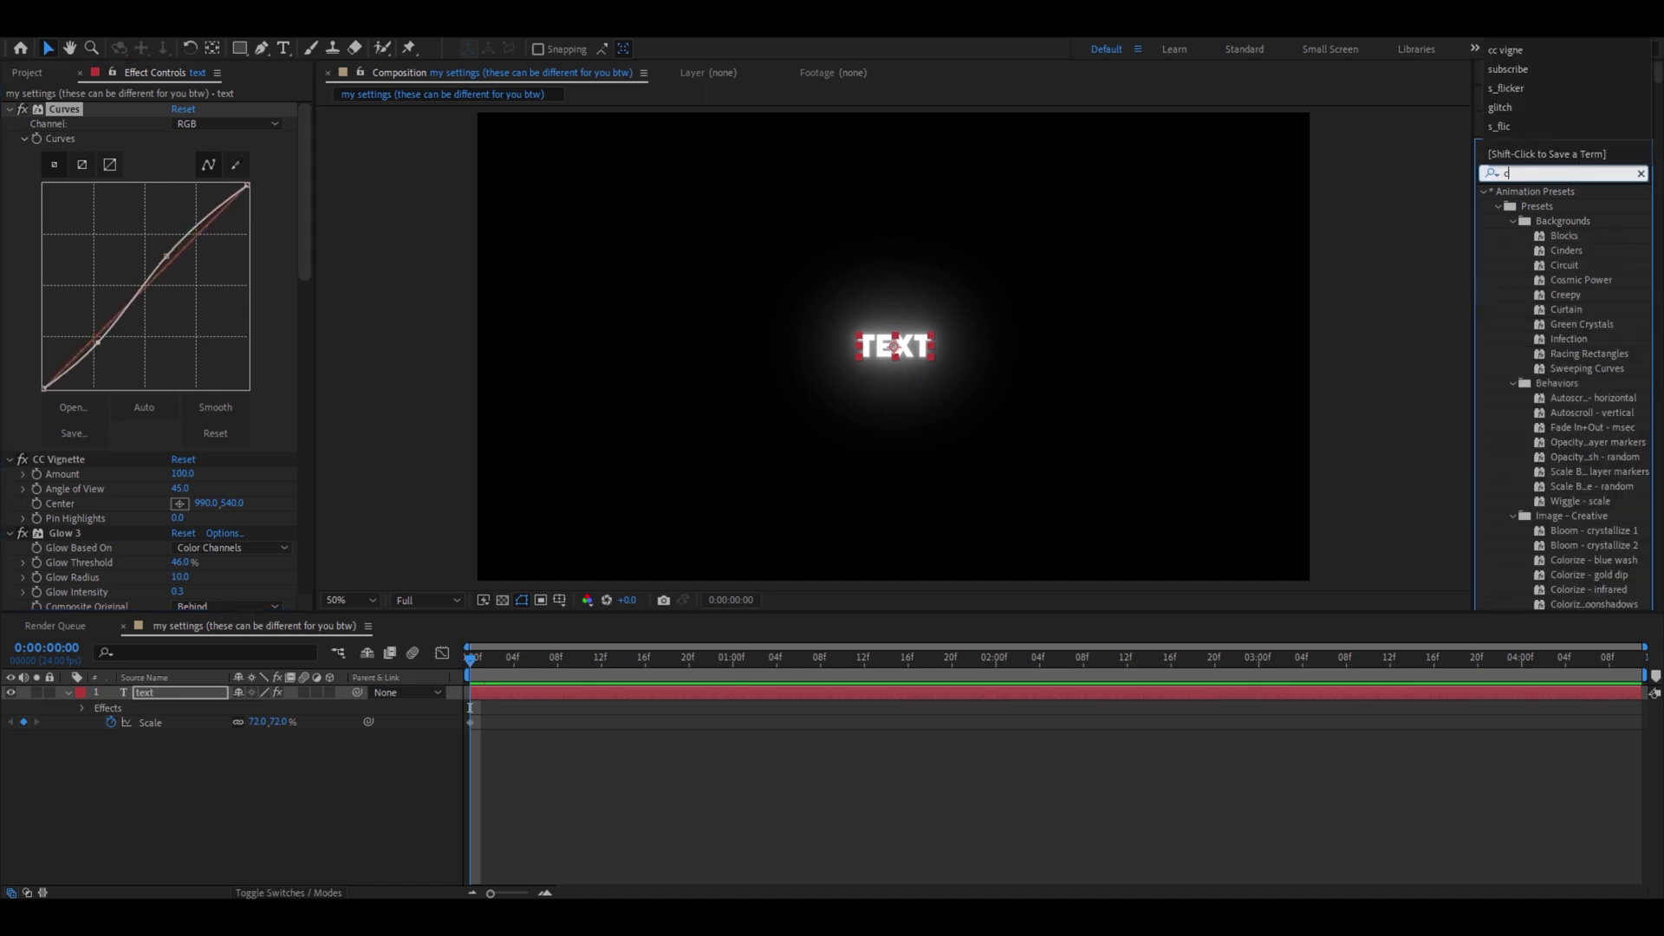
text(c lens)
drag(1538, 471, 208, 125)
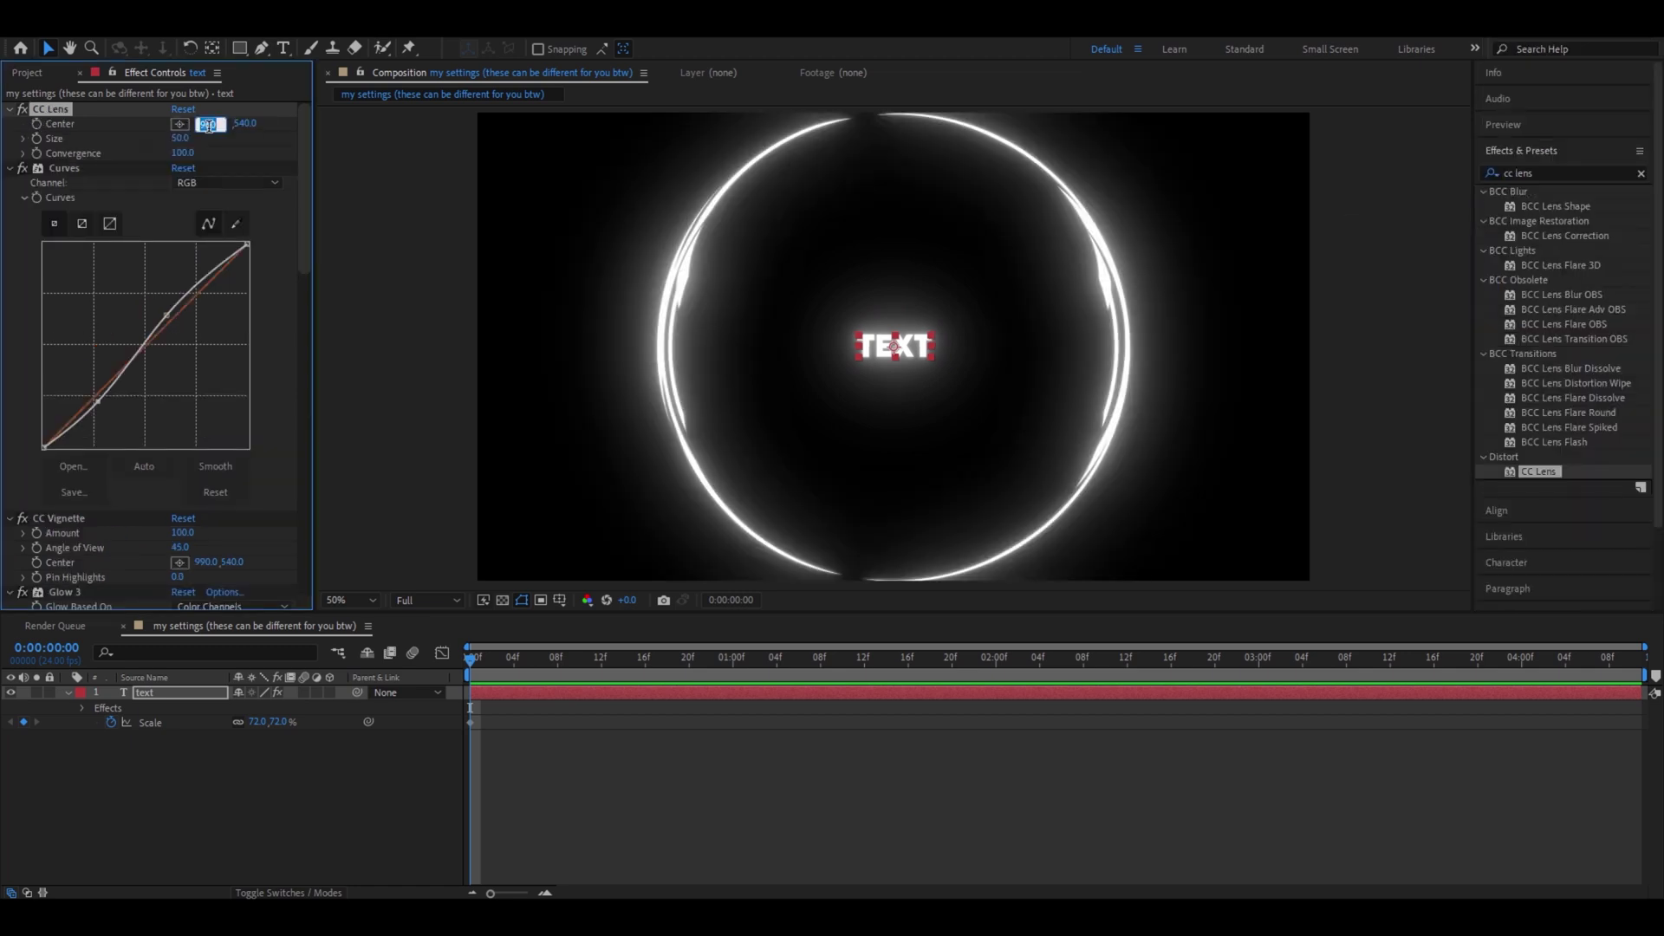
text(859)
key(Return)
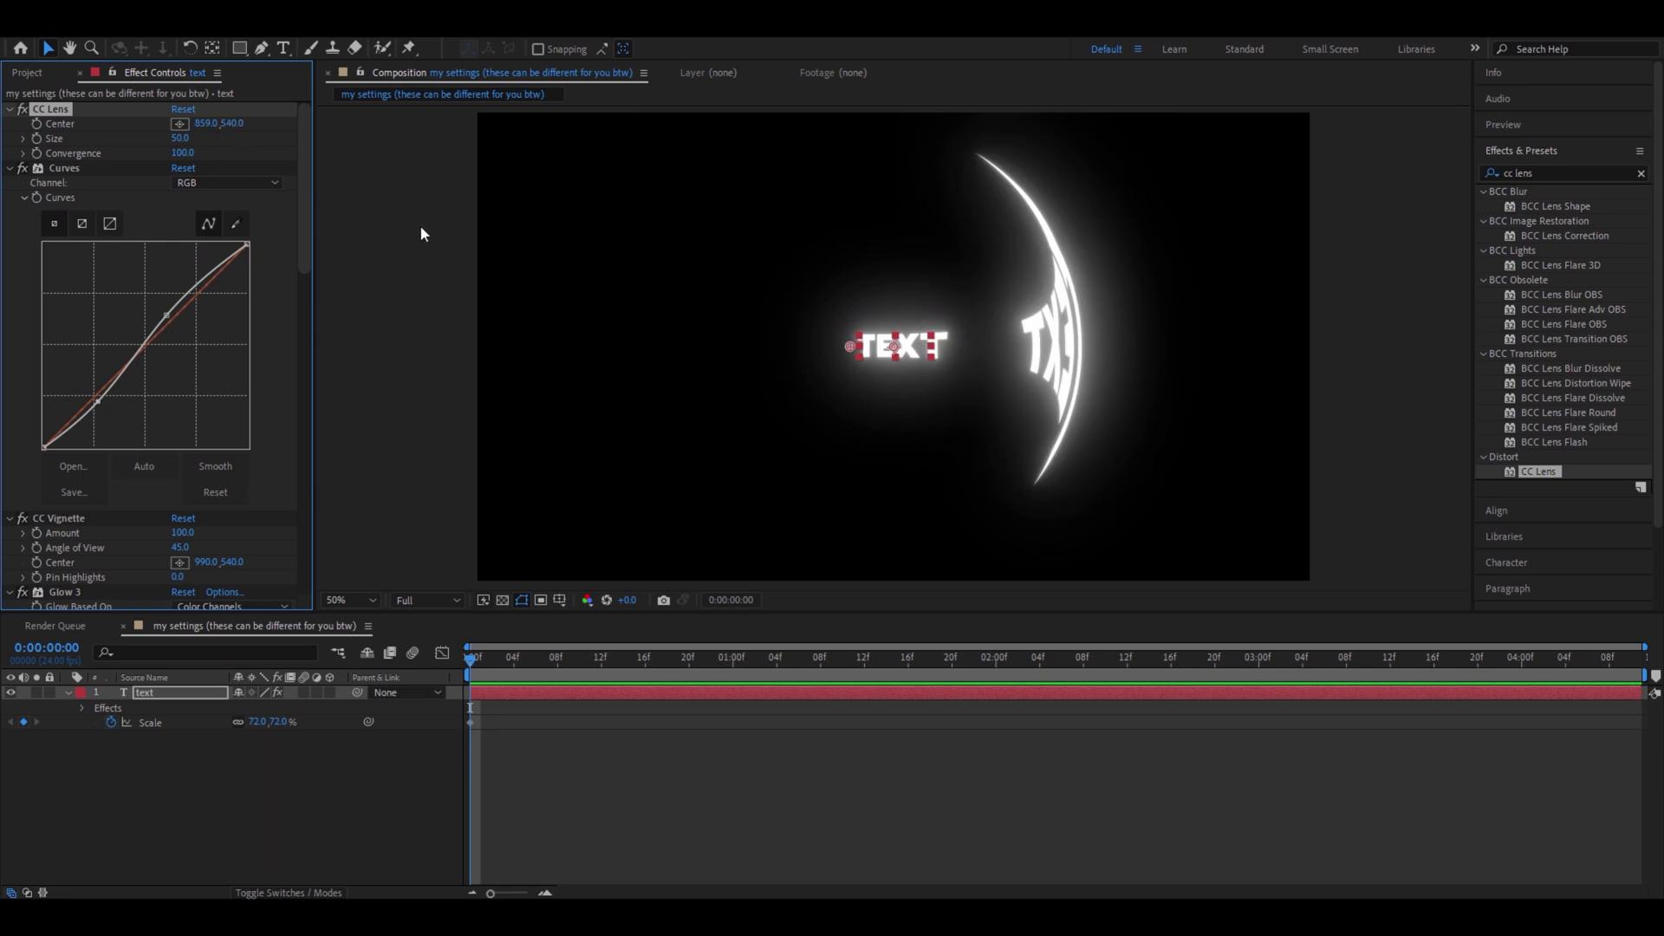
Step: Set the CC Lens size to 334 and convergence to -200
click(184, 138)
text(334)
key(Tab)
text(-2)
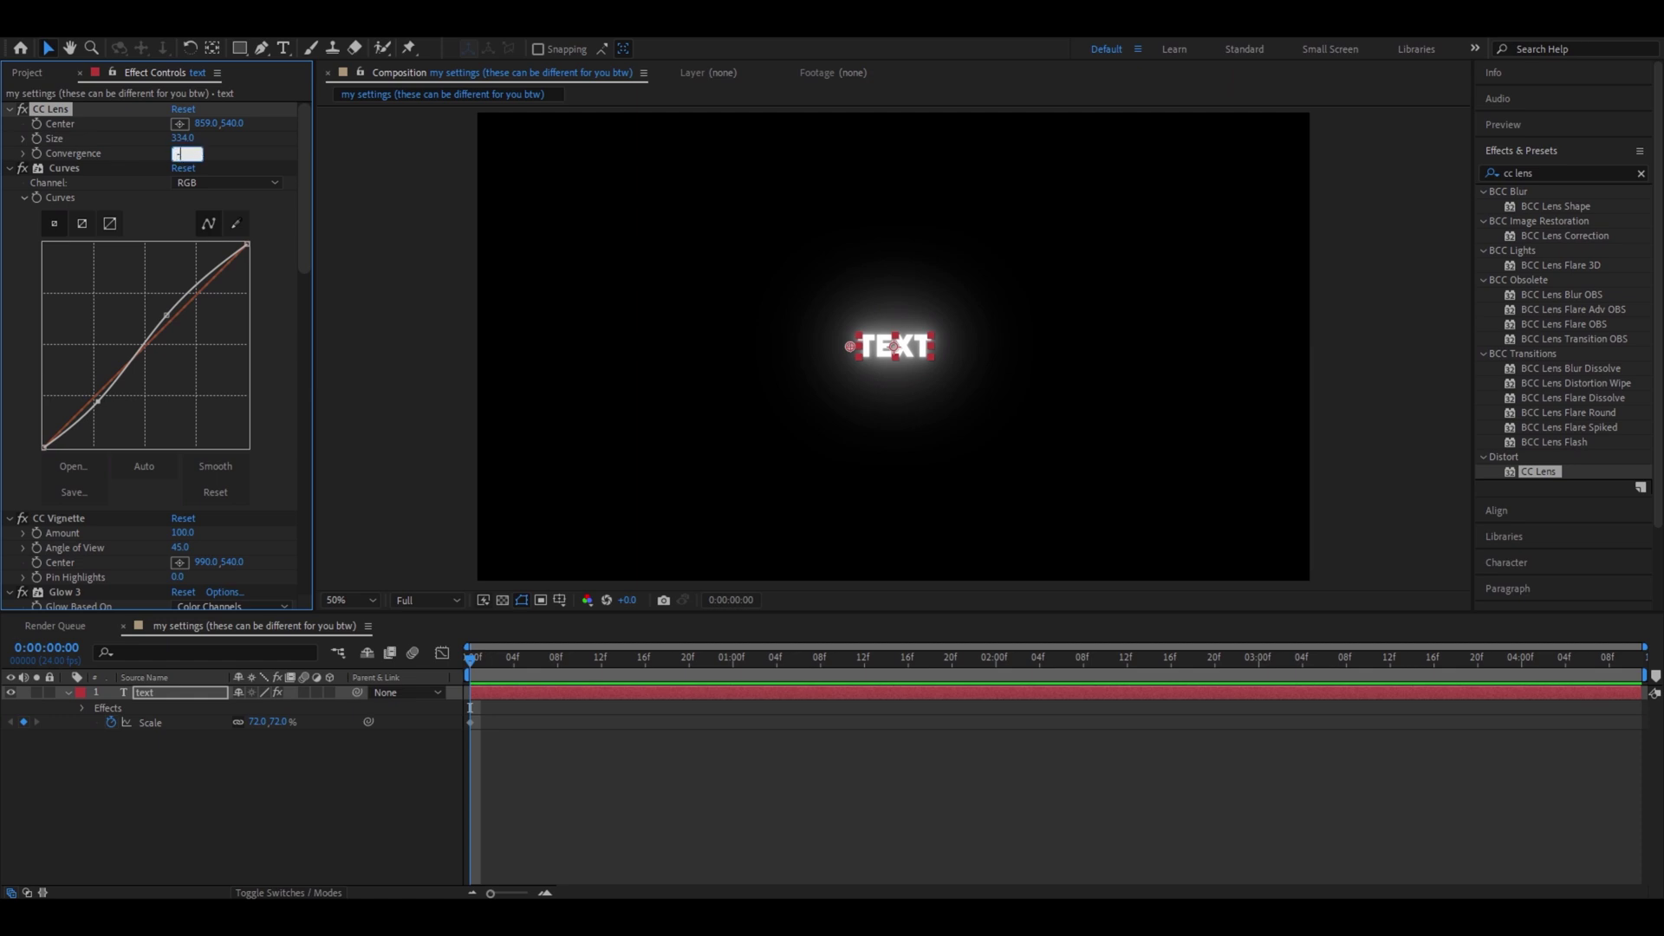
click(213, 127)
Step: Apply the Grid effect above CC Lens and set its anchor to 944, 540
click(1556, 174)
text(grid)
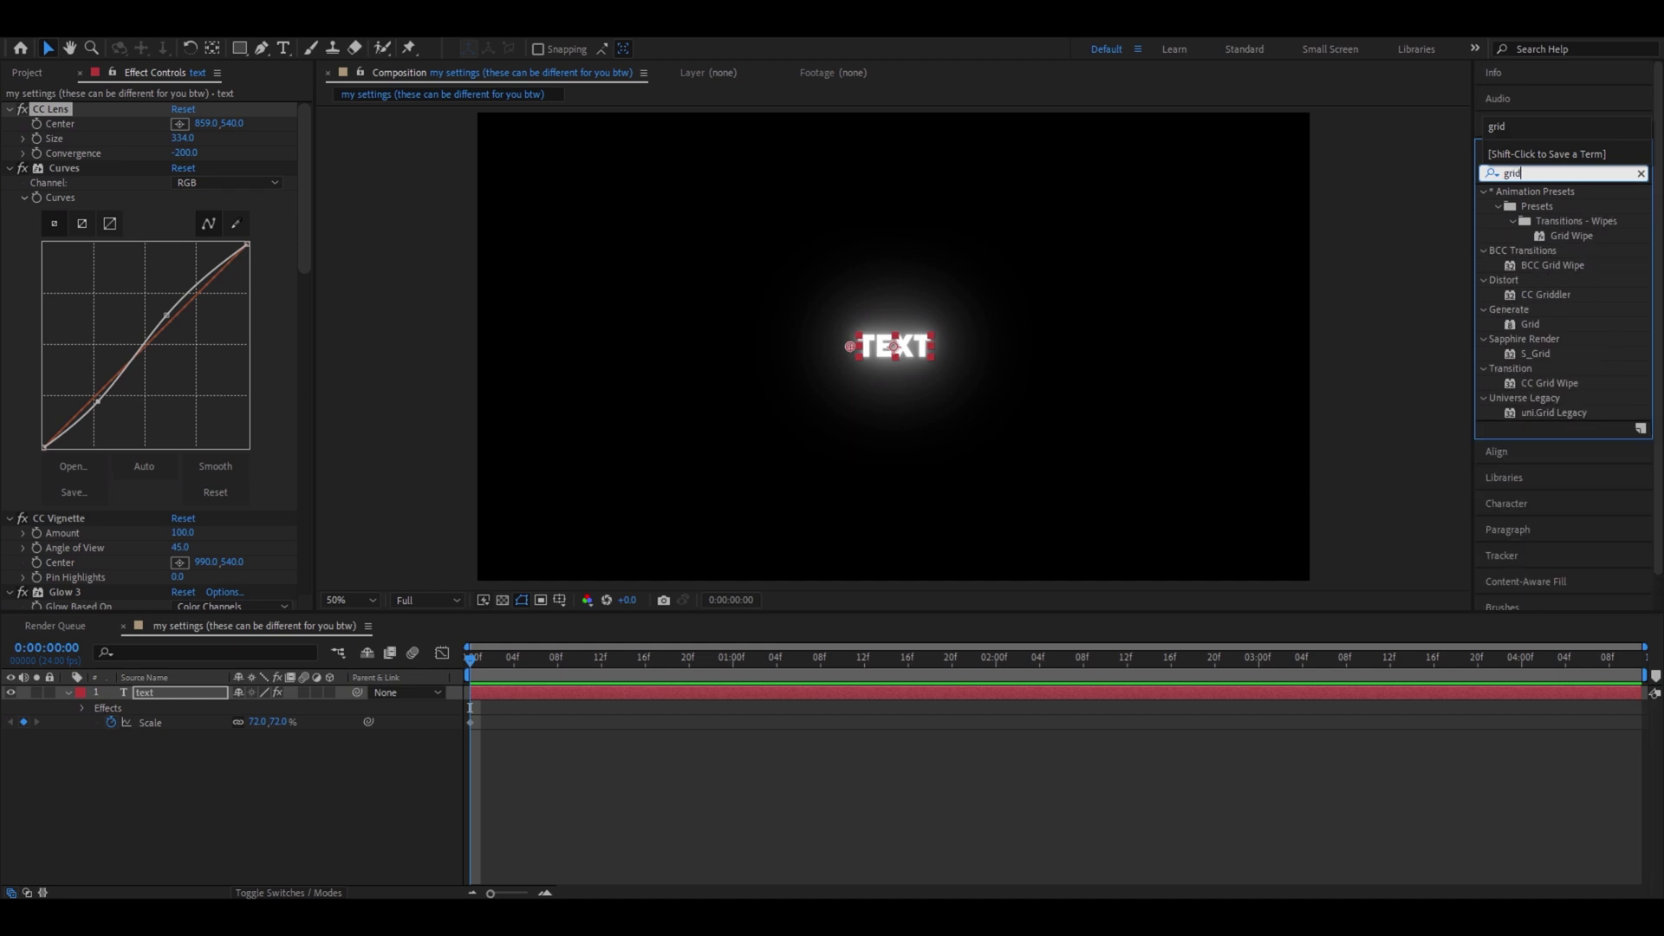
drag(1530, 323, 87, 110)
click(211, 123)
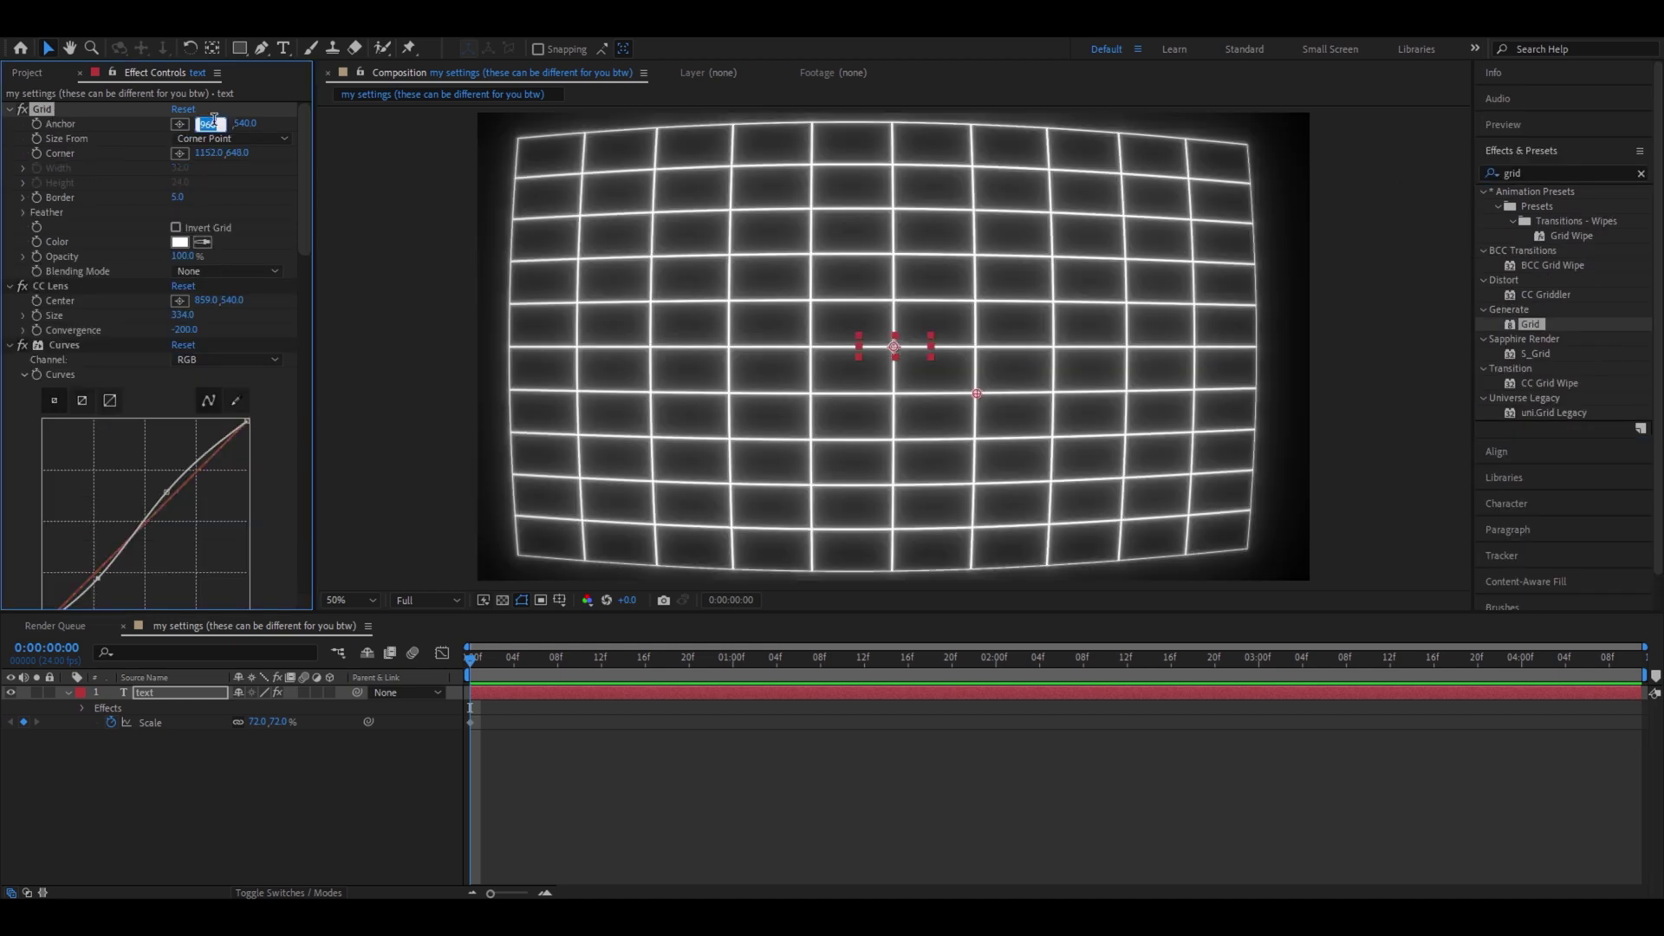
key(BackSpace)
text(944)
key(Return)
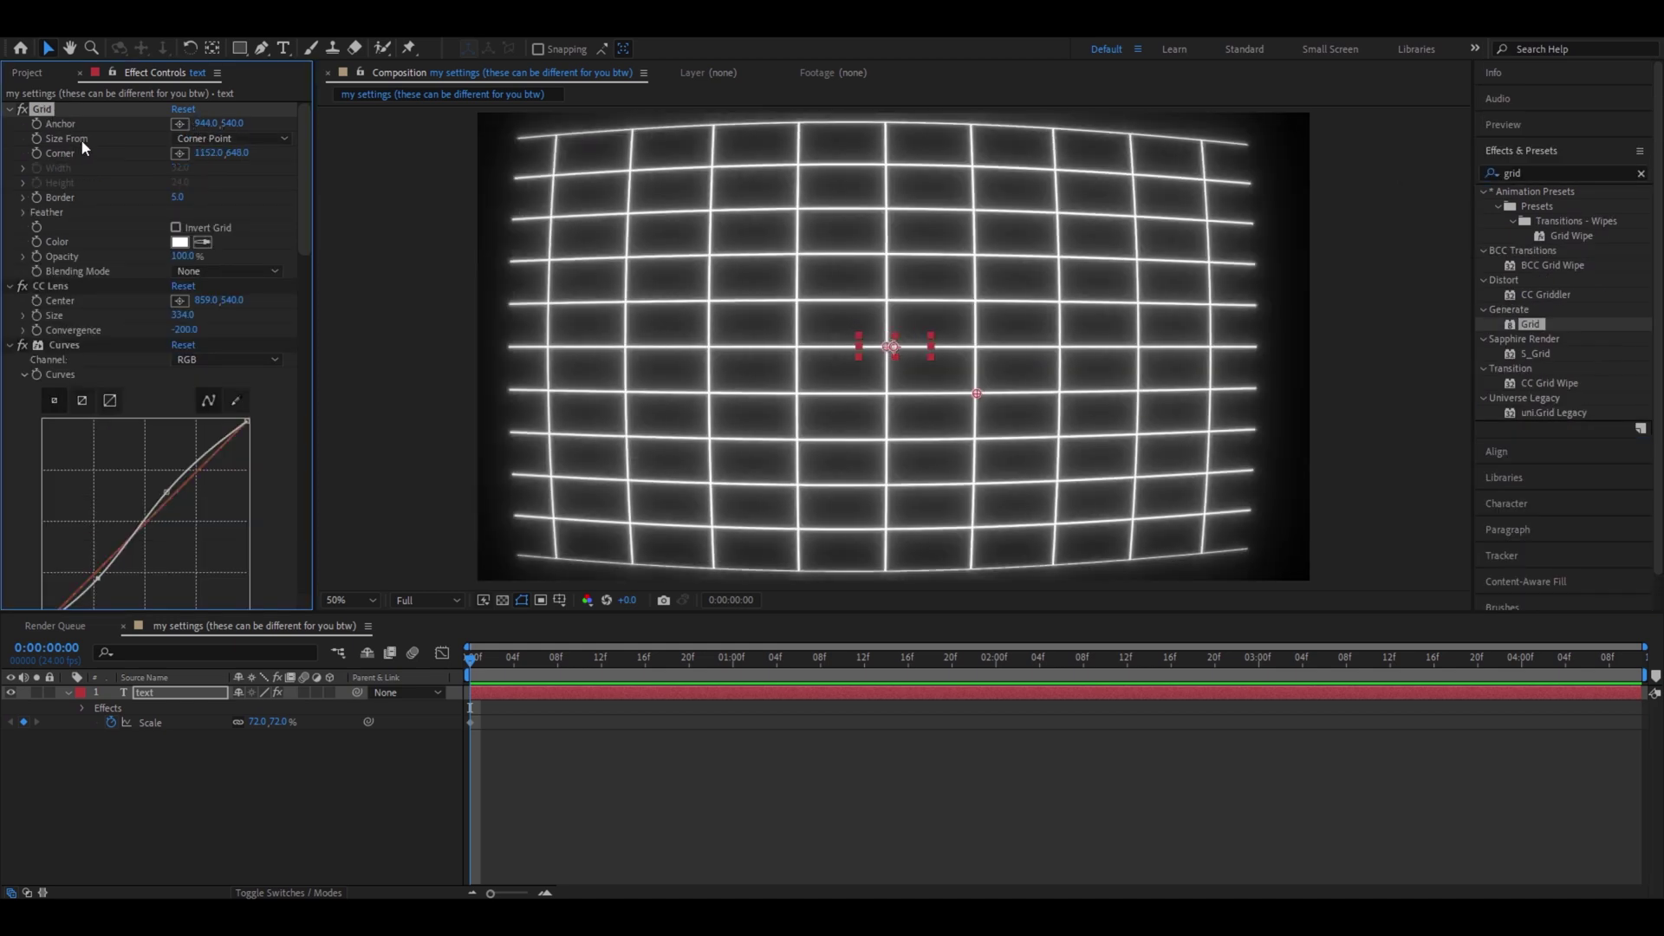
Step: Size the grid from Width & Height Sliders with width 2, height 4 and border 1, using Hard Light blending mode
click(222, 137)
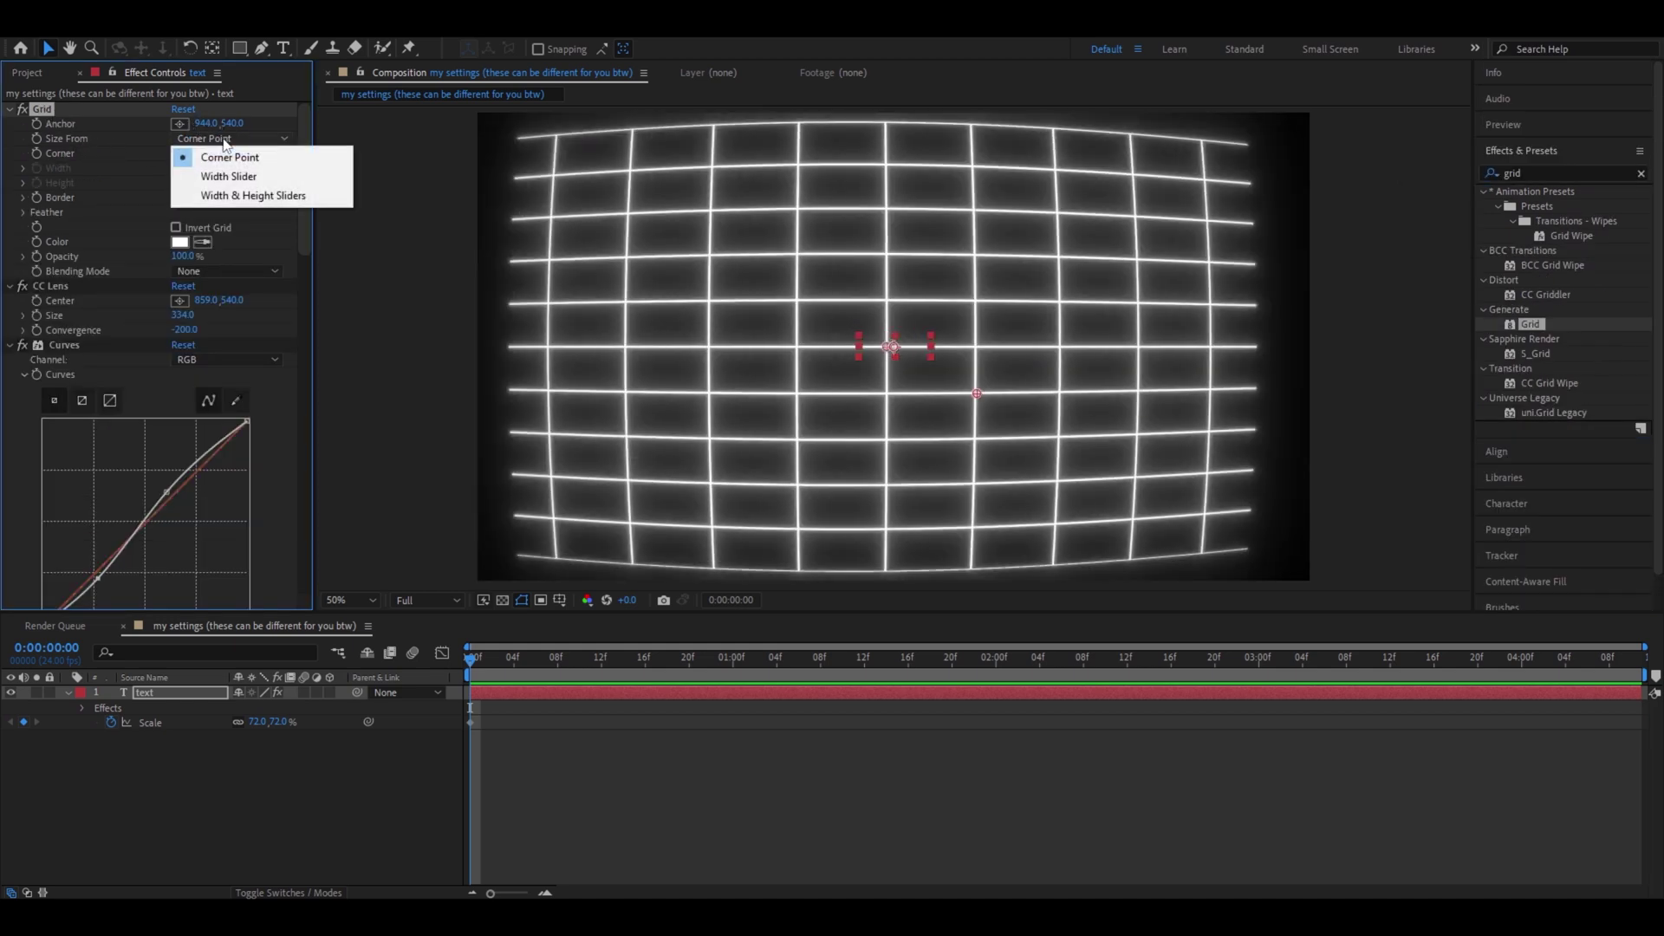
click(234, 196)
click(177, 168)
text(2)
key(Return)
click(179, 208)
text(4)
click(177, 245)
text(1)
key(Return)
click(220, 319)
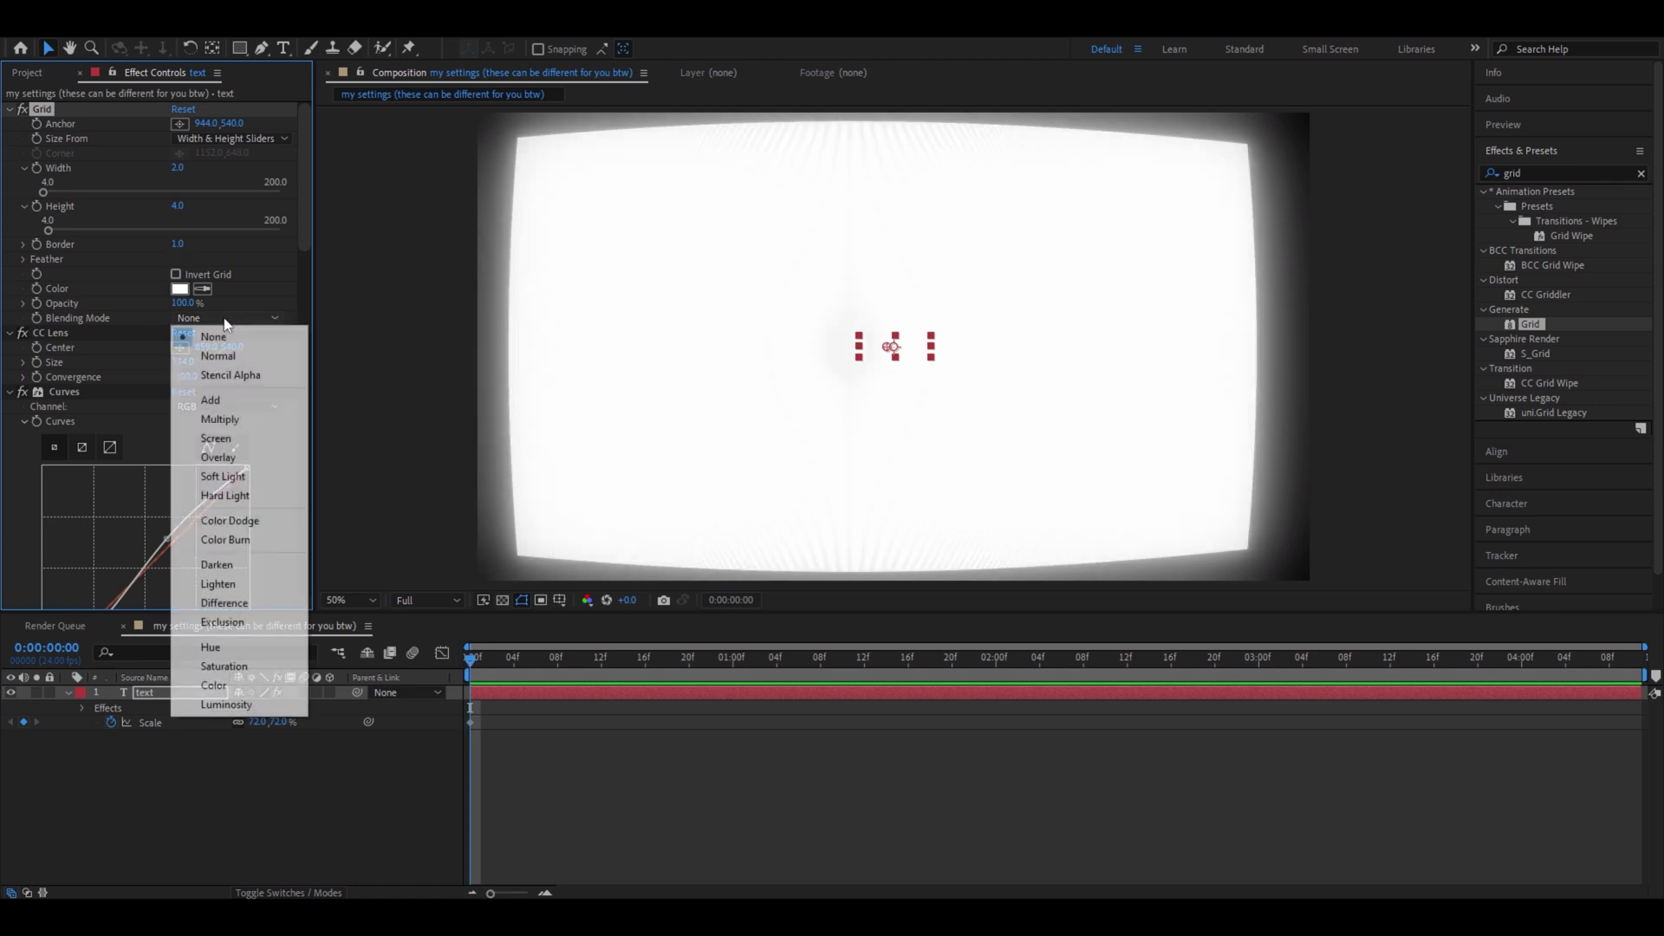
click(224, 496)
Step: Apply Gaussian Blur above Grid with blurriness 3 and Repeat Edge Pixels enabled
click(1552, 173)
text(gaus)
drag(1565, 236, 156, 123)
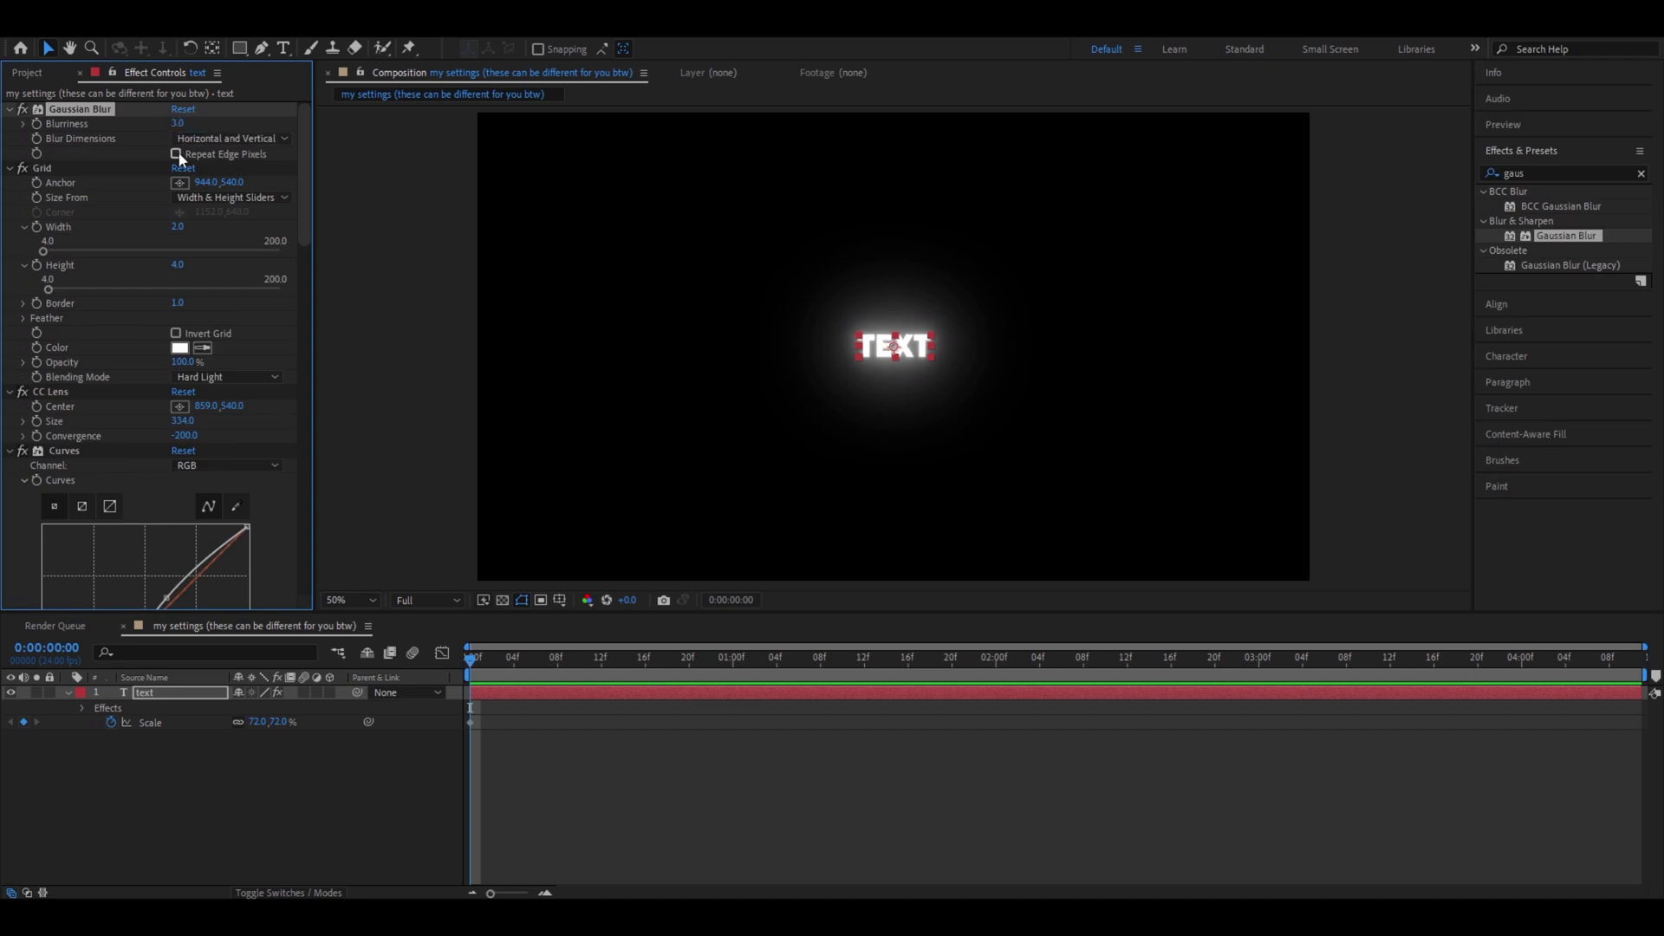
Step: Apply Mosaic above Gaussian Blur with 350 horizontal and 350 vertical blocks and Sharp Colors enabled
click(1542, 173)
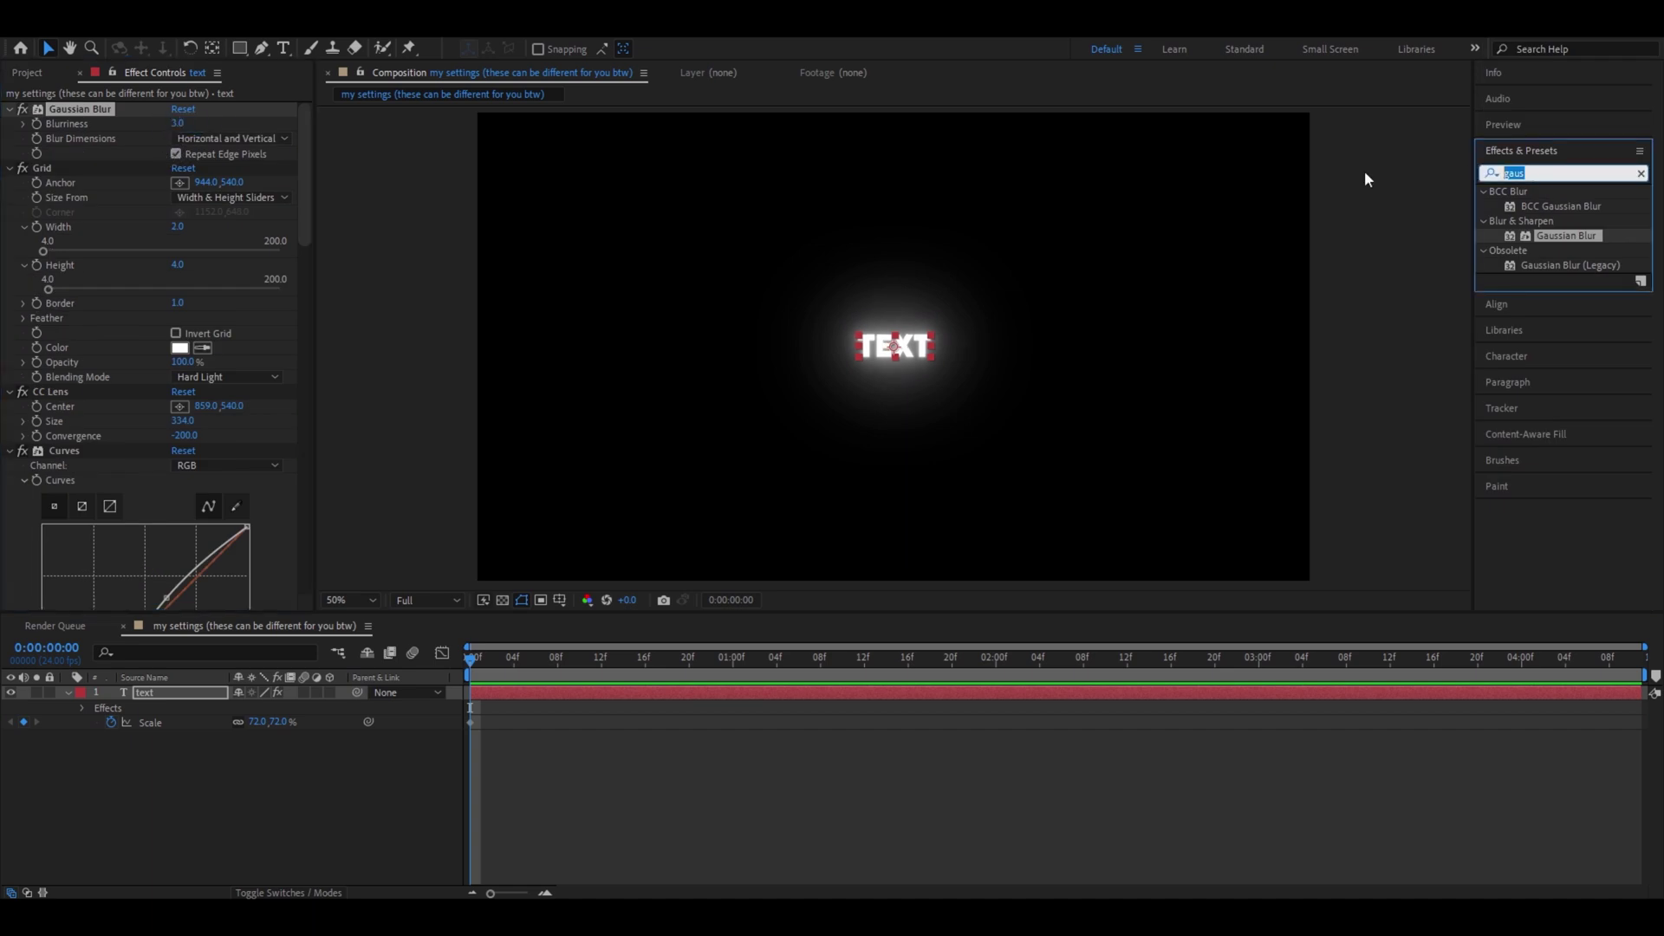
text(mos)
text(aic)
drag(1535, 354, 107, 116)
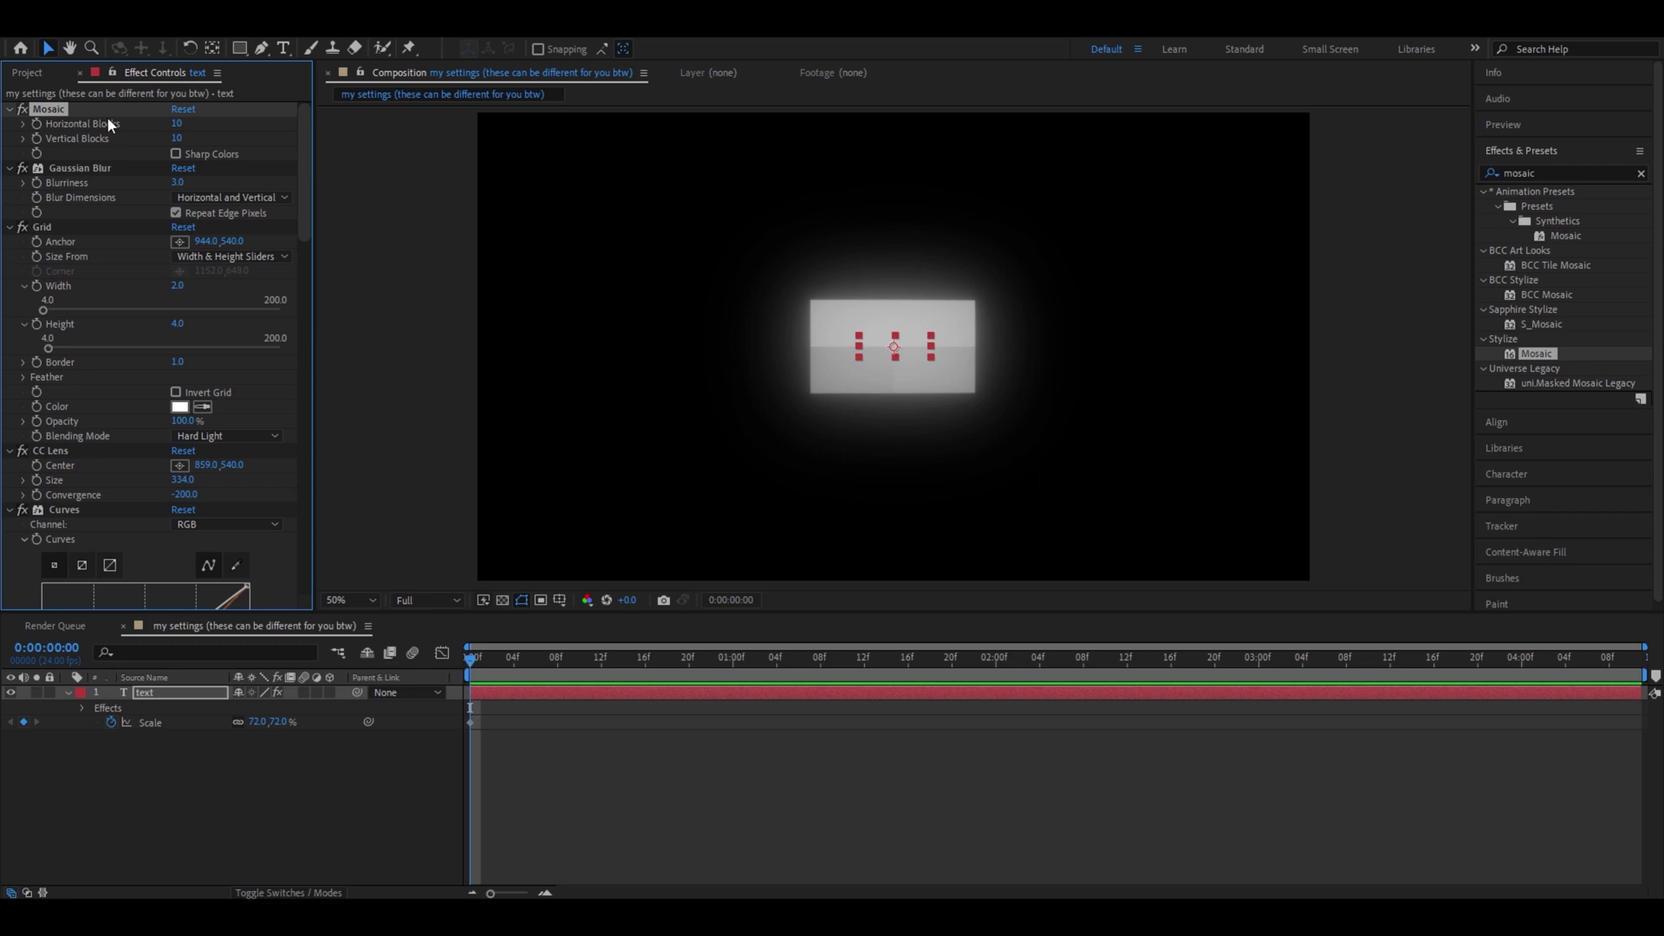
click(178, 123)
text(350)
key(Return)
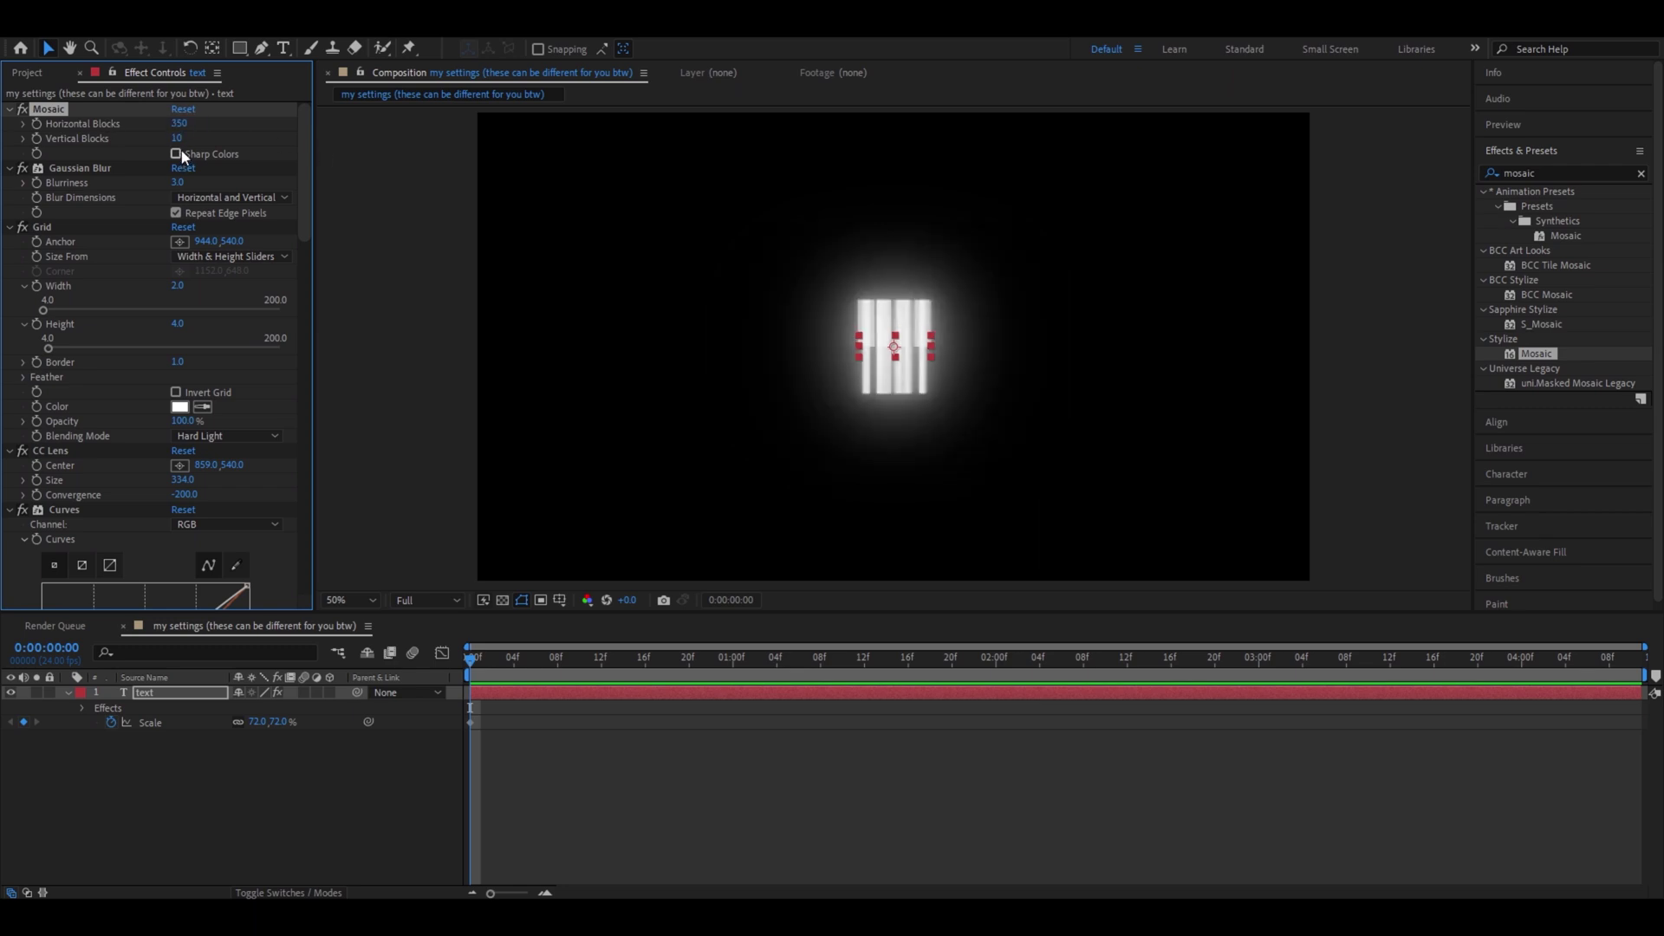
click(179, 140)
text(350)
key(Return)
click(176, 153)
Step: Apply the Transform effect above Mosaic and set its scale to 138
key(ctrl+5)
text(transform)
drag(1557, 235, 107, 113)
click(184, 167)
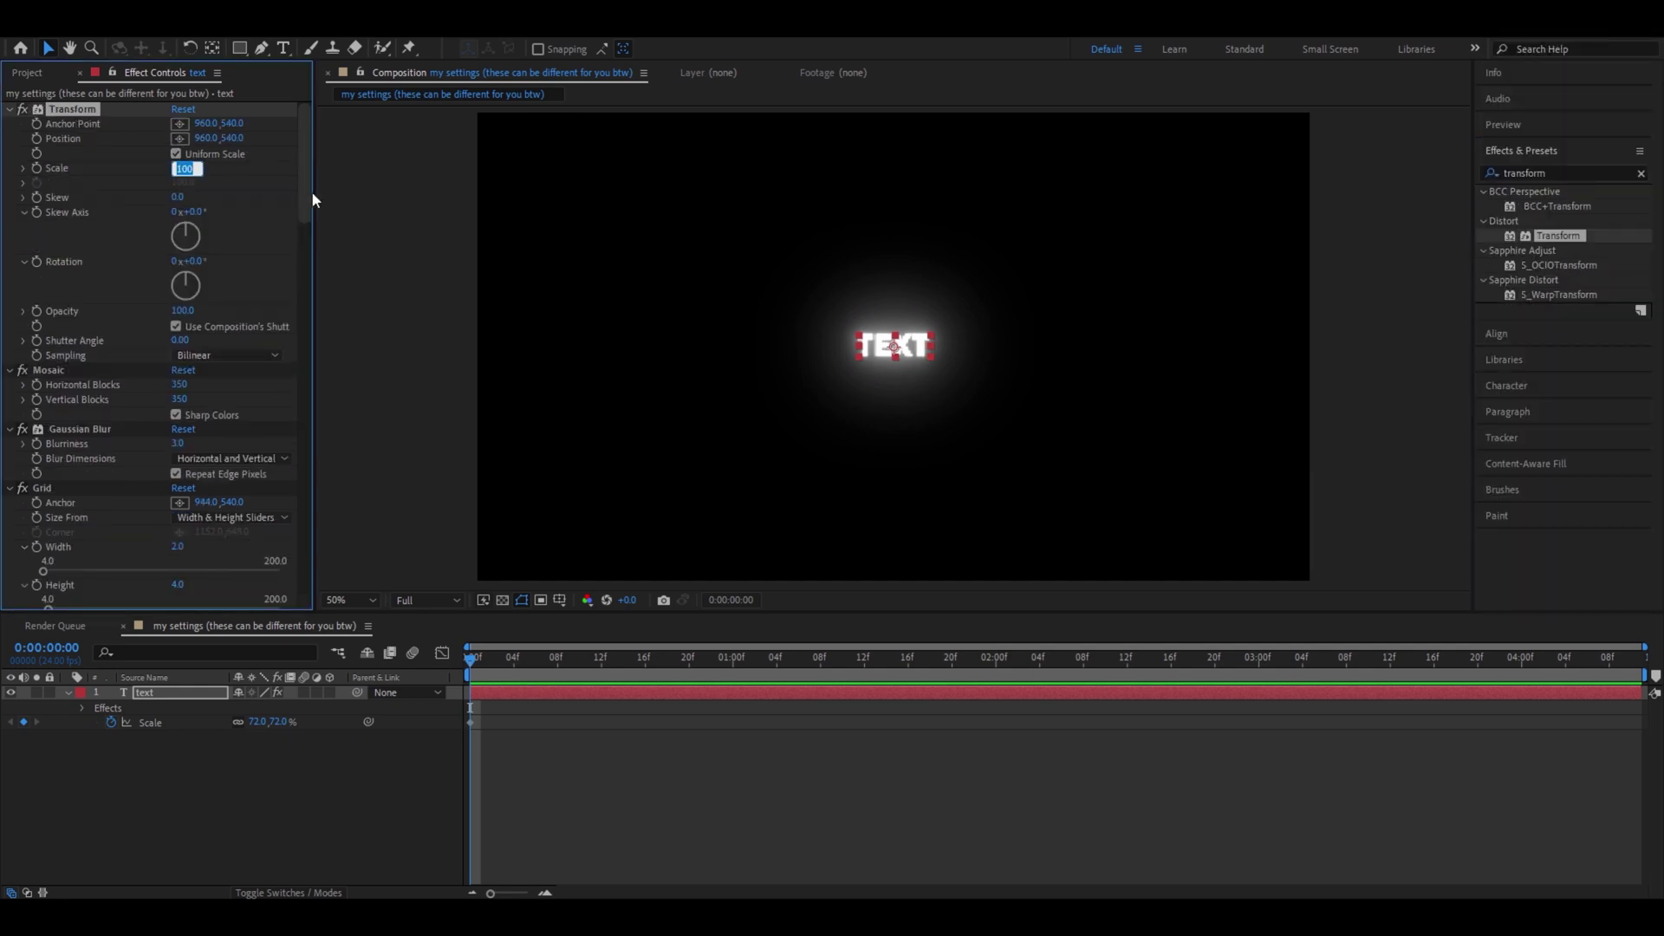
text(138)
key(Return)
Step: Set the Transform effect's anchor point to 990, 540
click(209, 123)
key(BackSpace)
text(9)
key(Return)
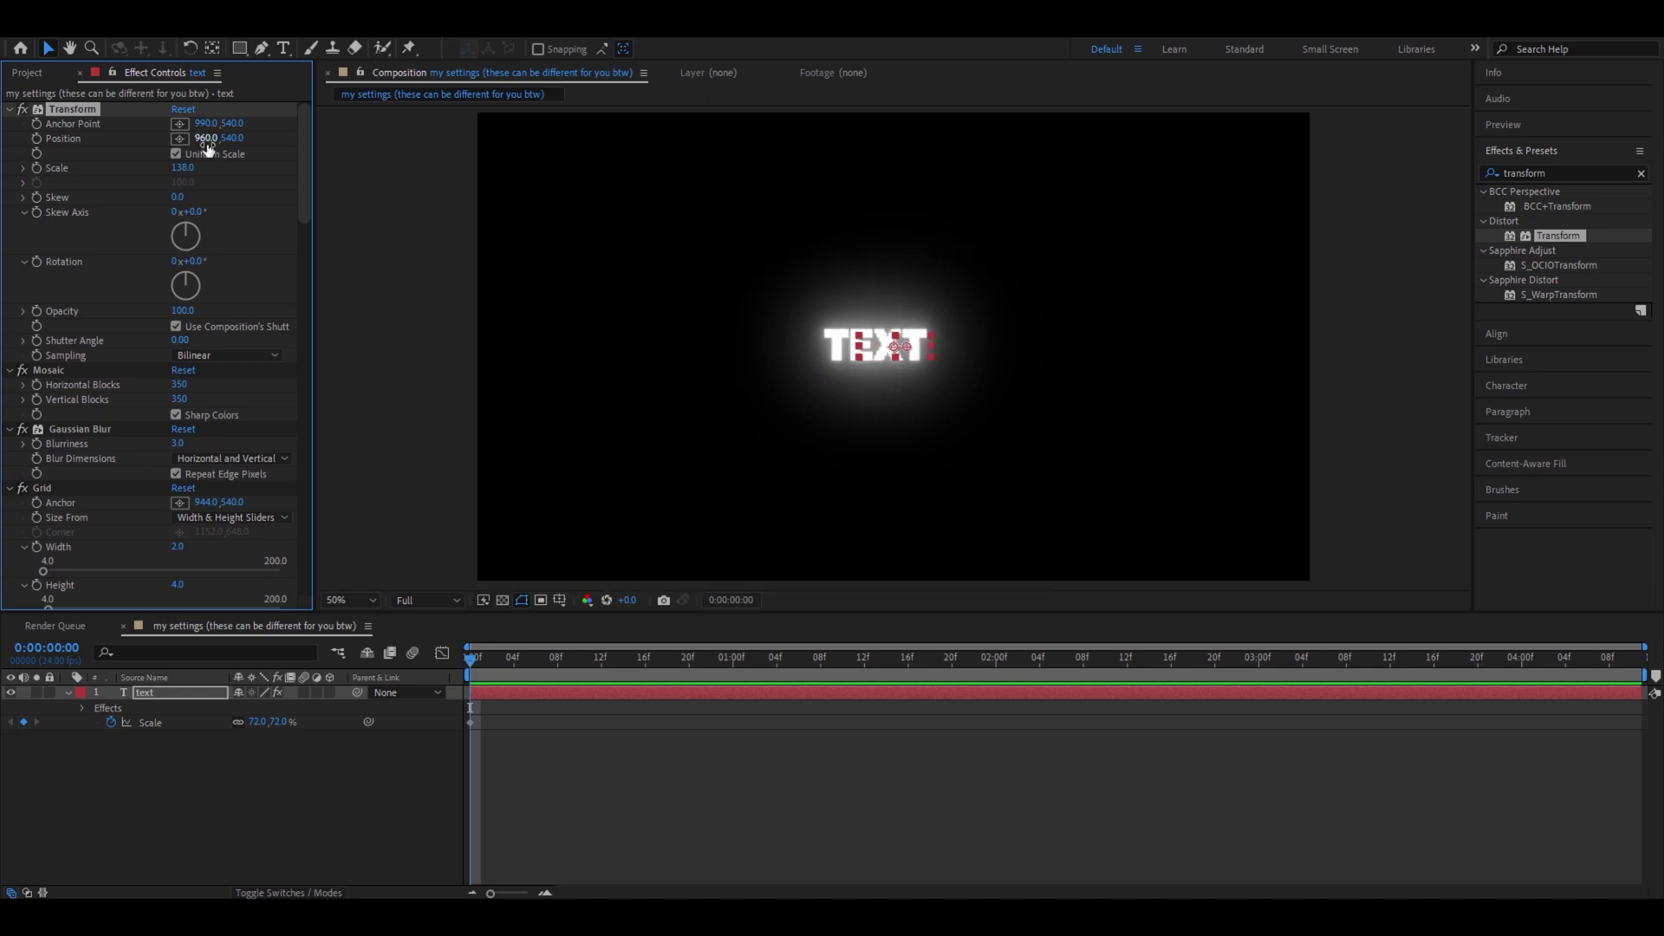
Step: Set the Transform effect's position to 990, 540
click(207, 139)
text(990)
key(Return)
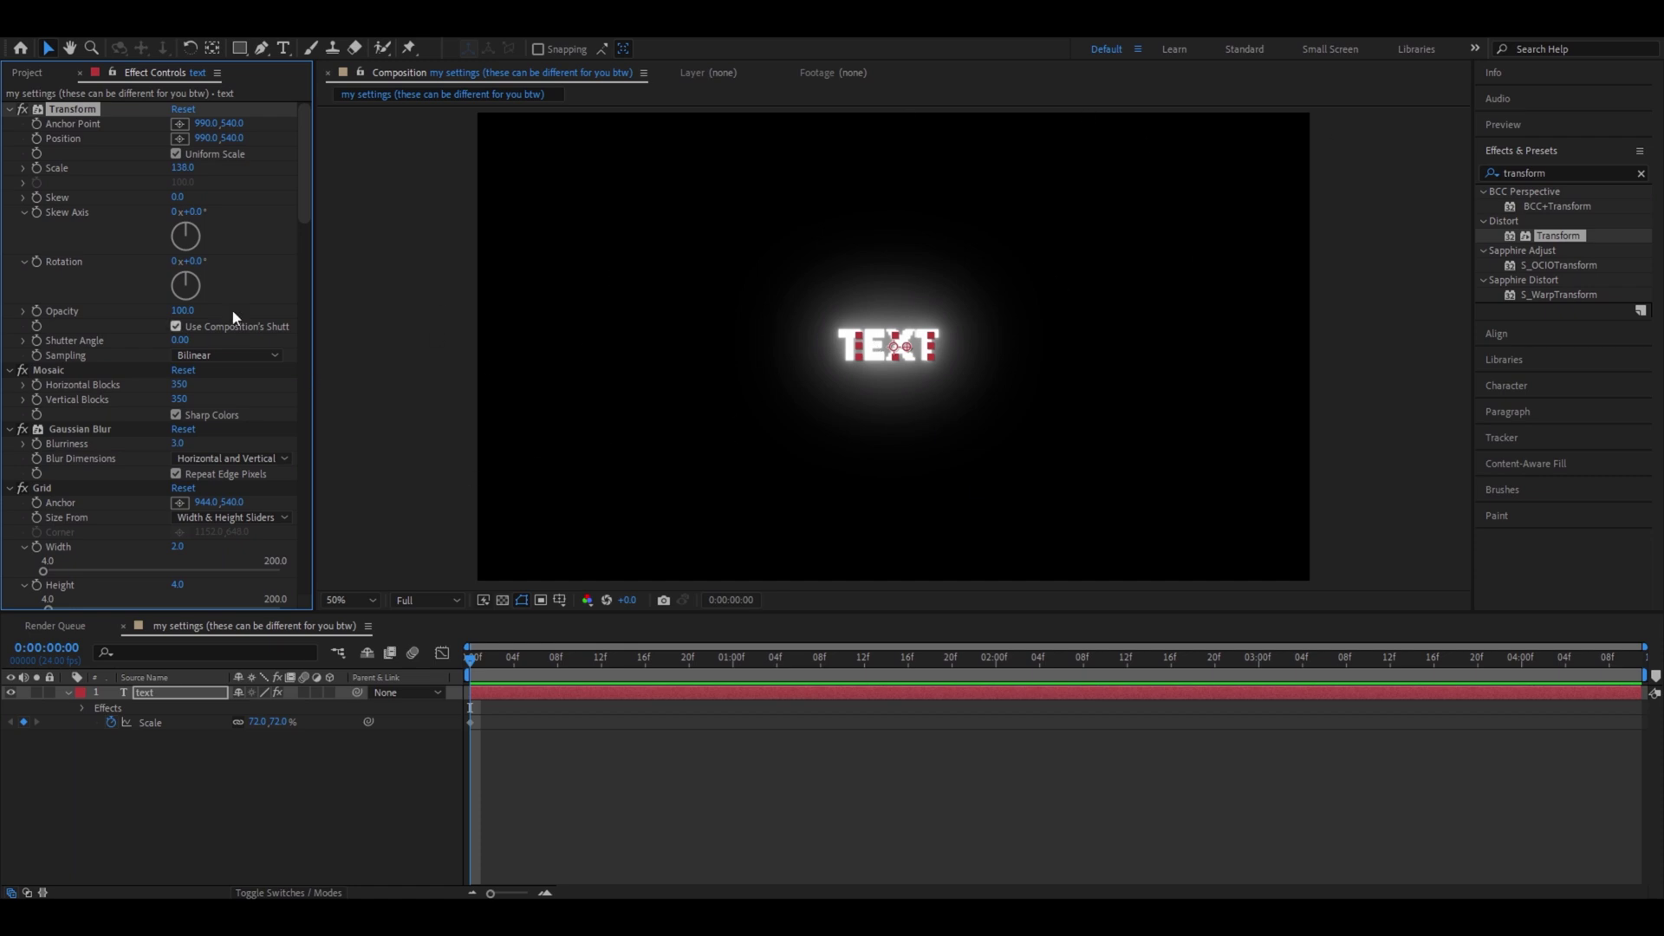
Step: Apply BCC Damaged TV above Transform with seed 32, signal strength 44 and minimum signal threshold 49
click(1524, 172)
text(bcc dama)
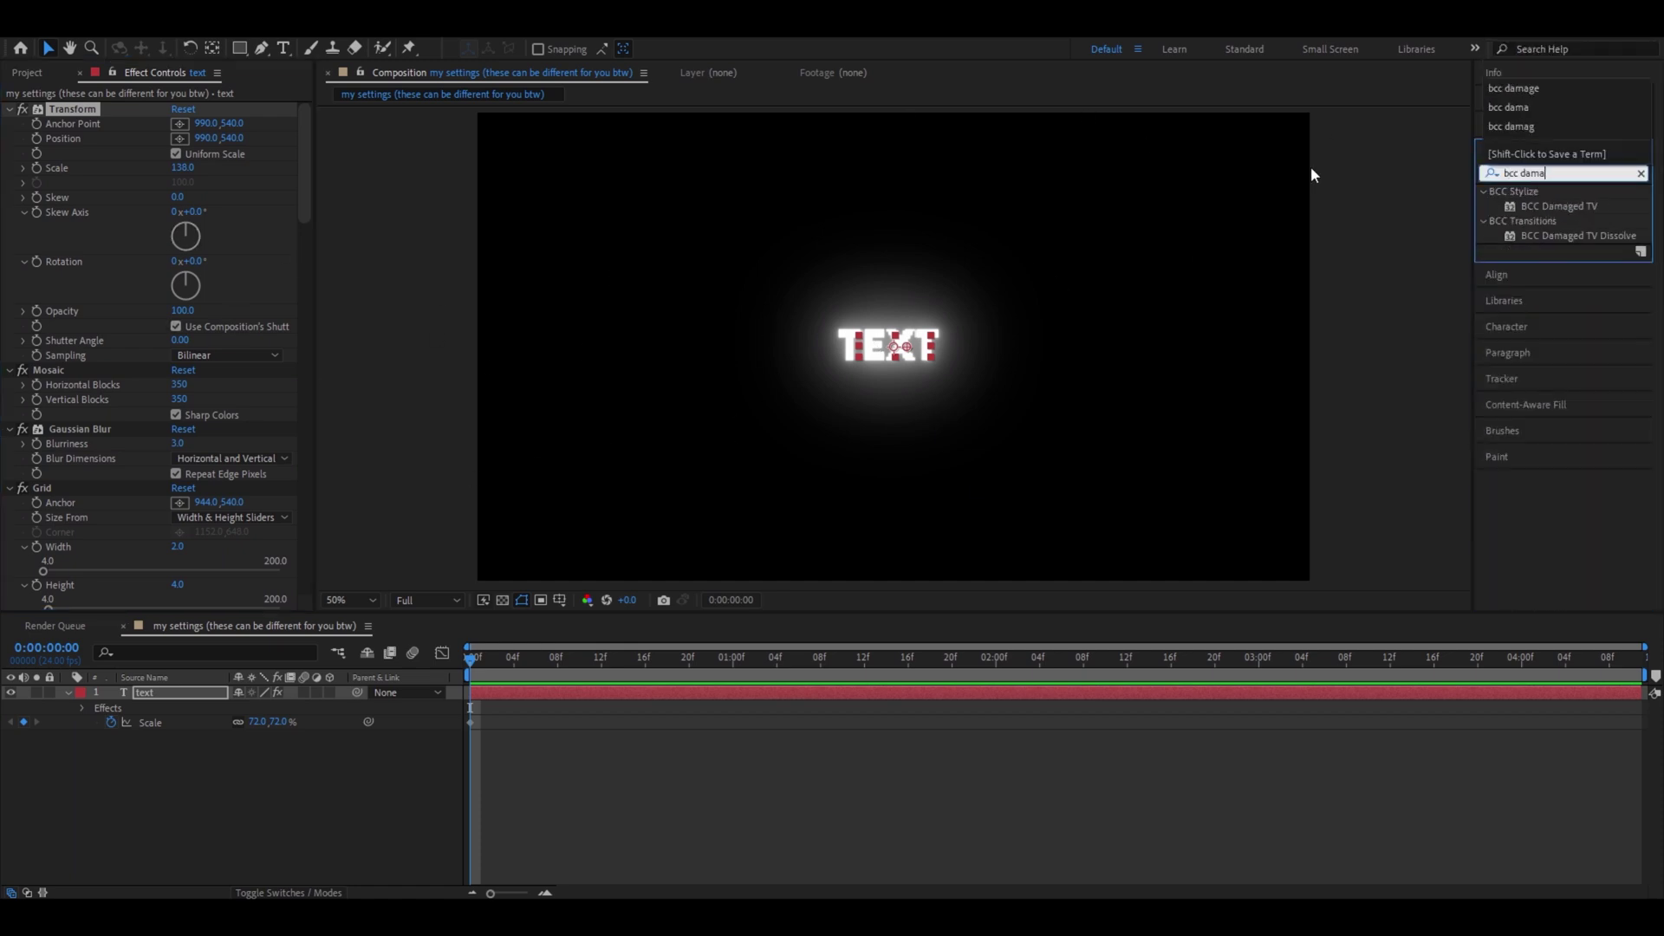
text(ged)
double_click(1559, 206)
click(184, 209)
text(32)
click(200, 224)
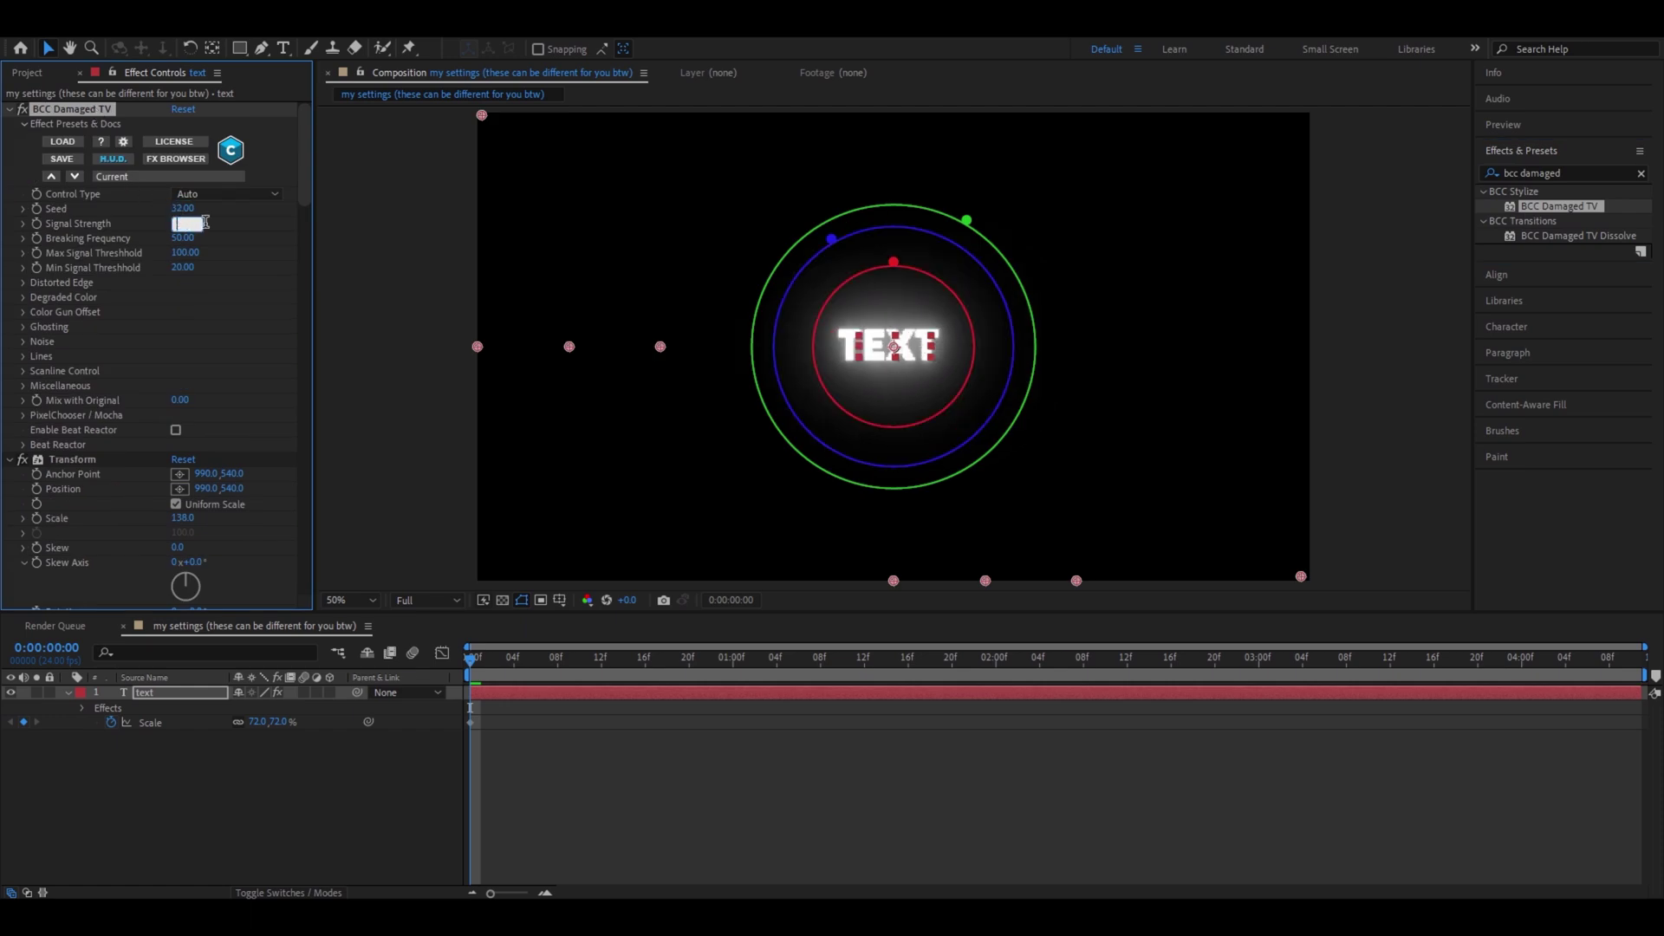
text(44)
click(188, 268)
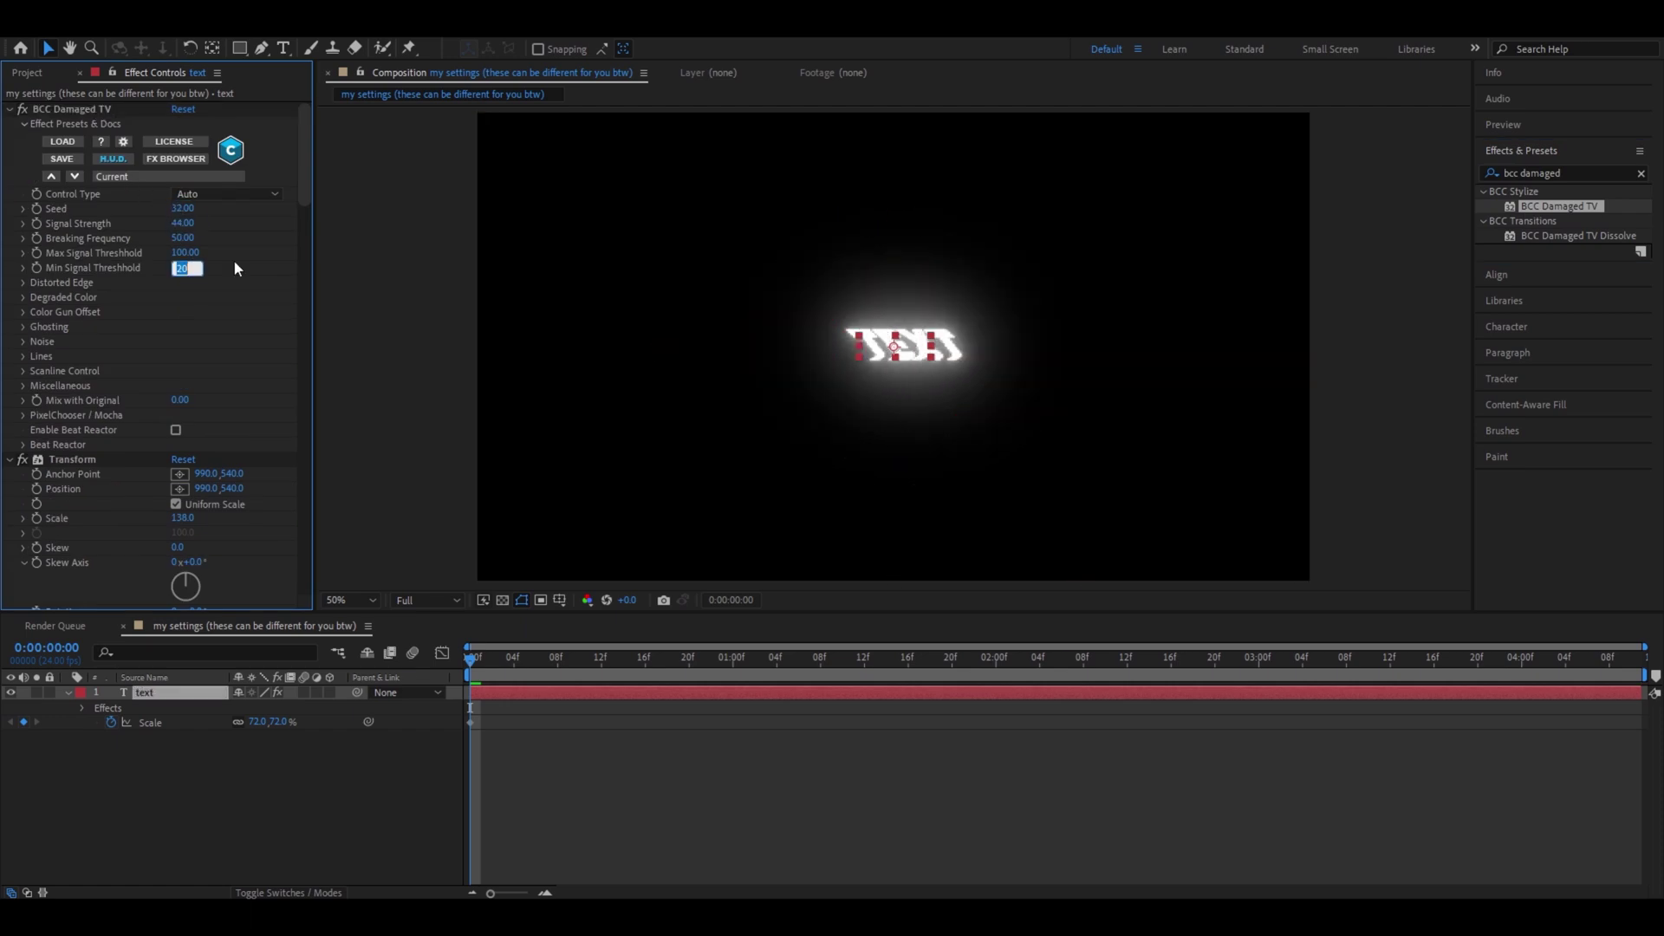
text(49)
key(Return)
Step: Apply the Distort Bulge effect above BCC Damaged TV with horizontal radius 780, vertical radius 166 and bulge height 1.2
click(1525, 173)
text(bulge)
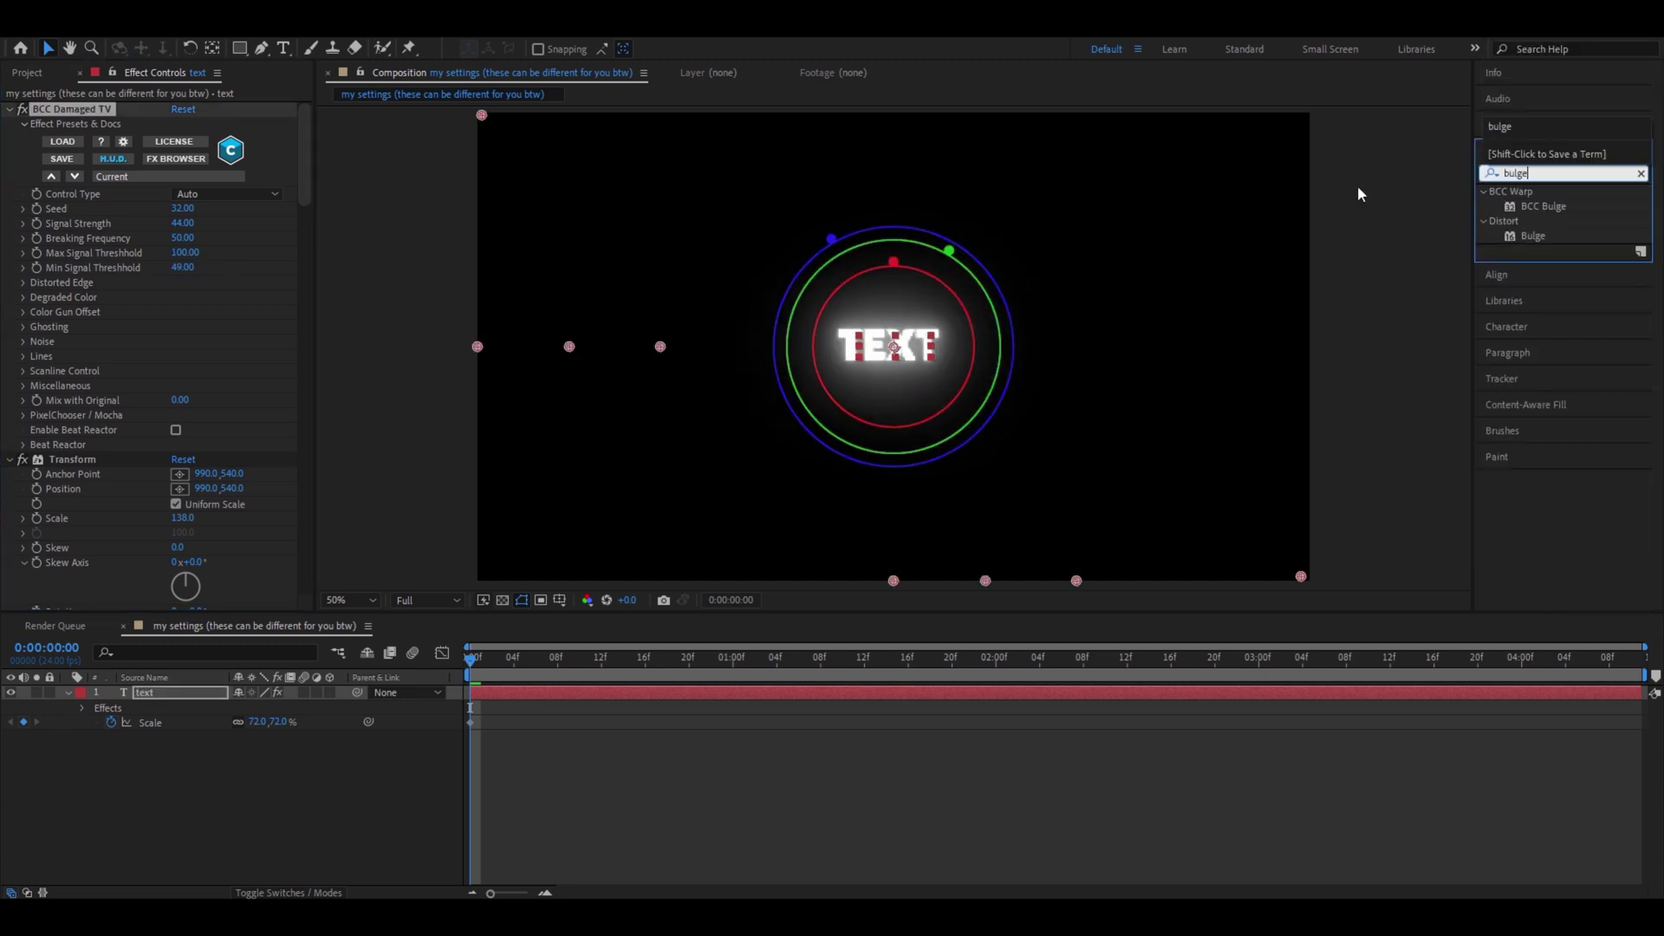
drag(1532, 236, 108, 102)
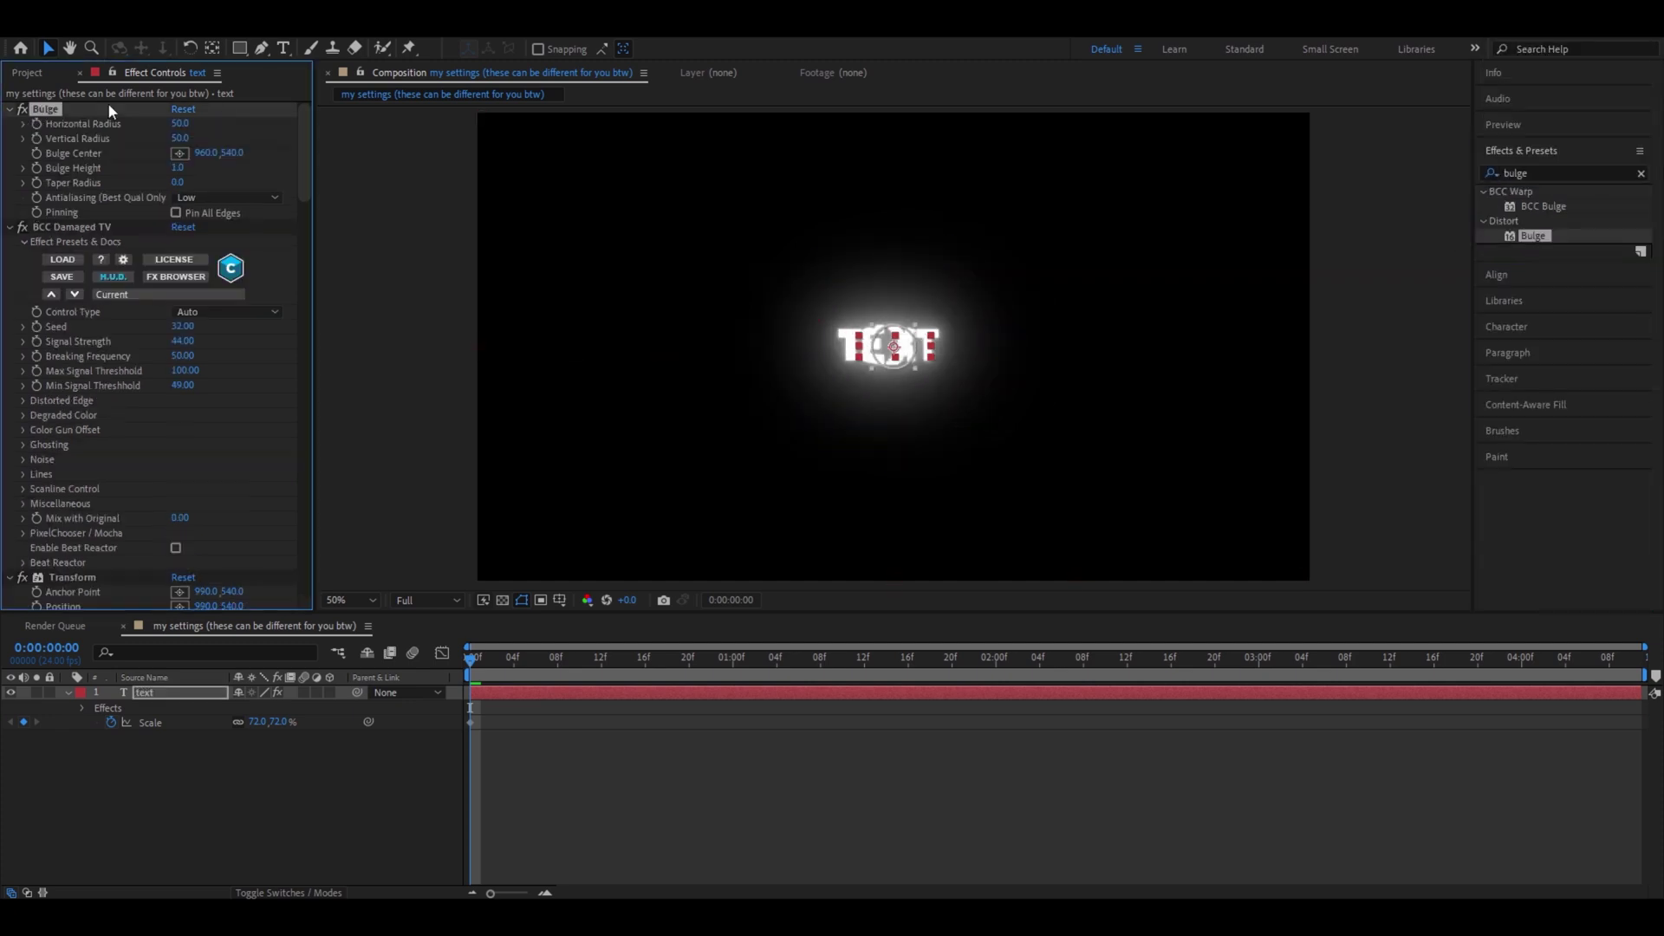
click(179, 125)
text(780)
key(Tab)
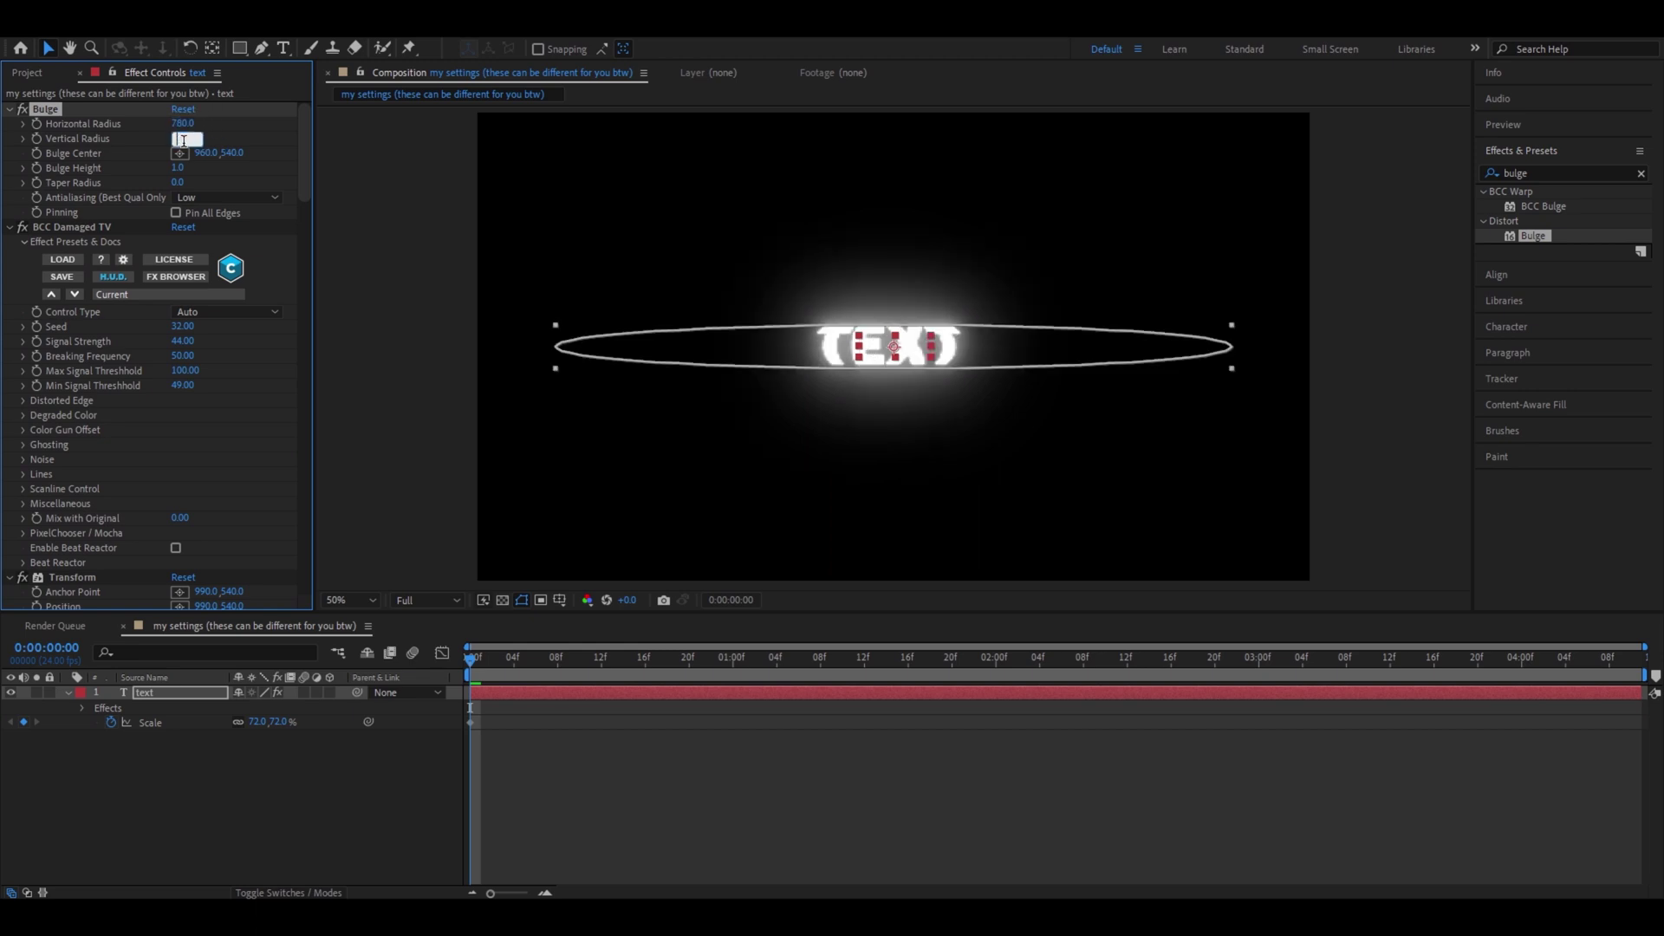
text(166)
key(Tab)
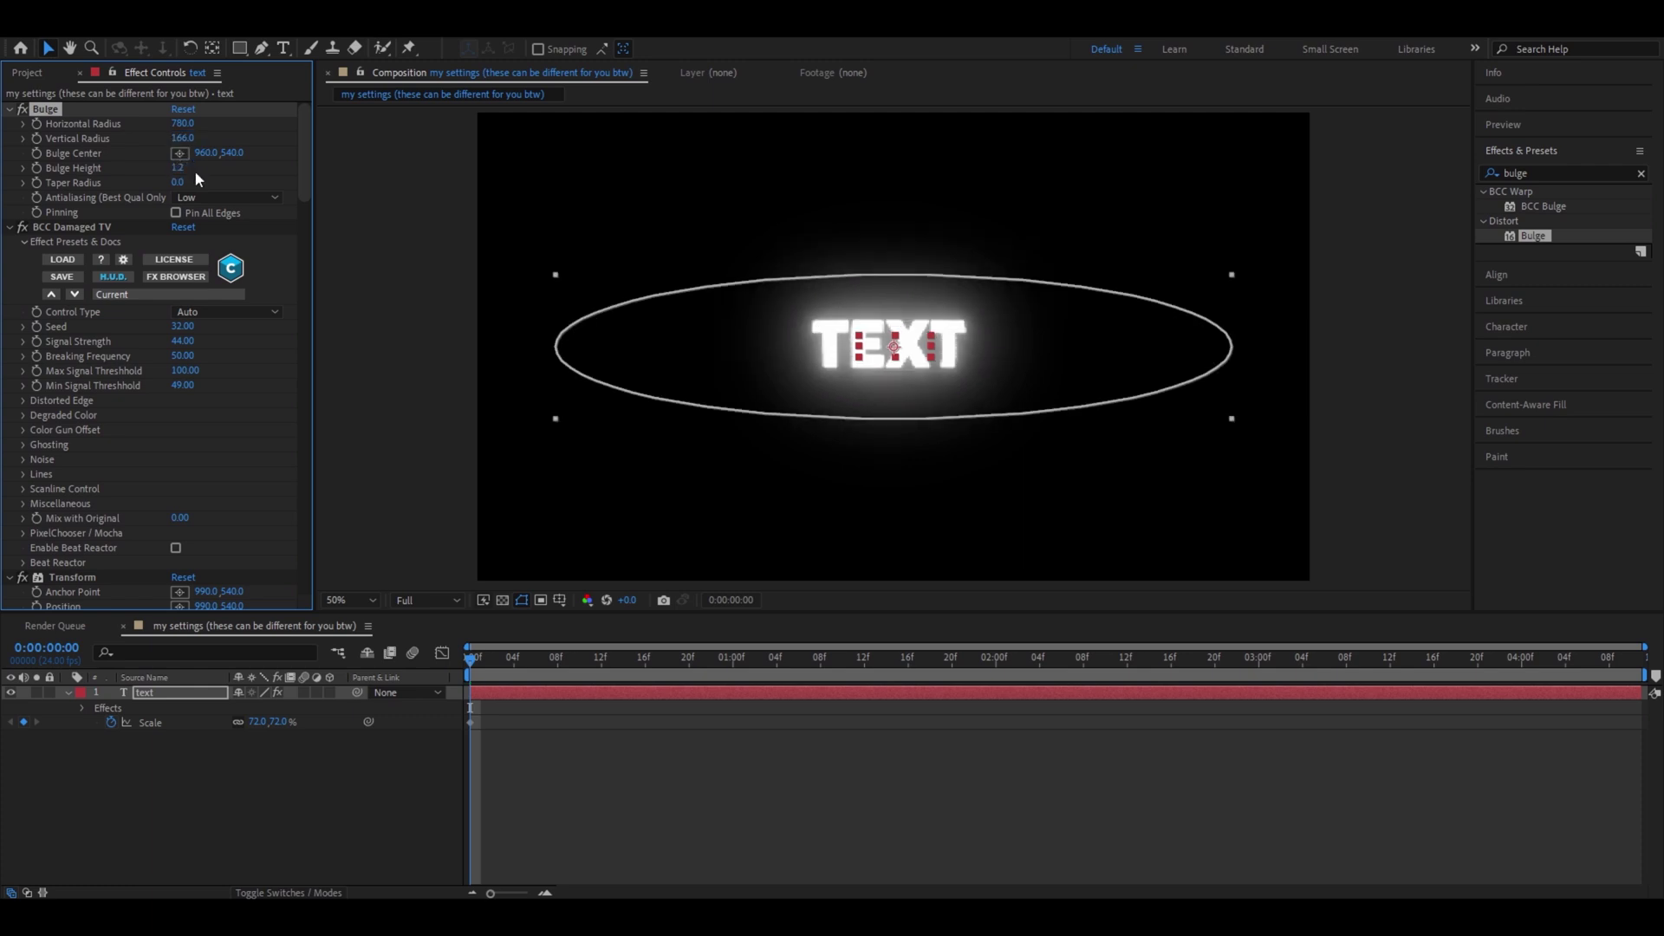
Step: Apply the Signal effect above Bulge with random seed 35001 and signal strength 1
click(1640, 174)
text(signal)
drag(1533, 206, 65, 120)
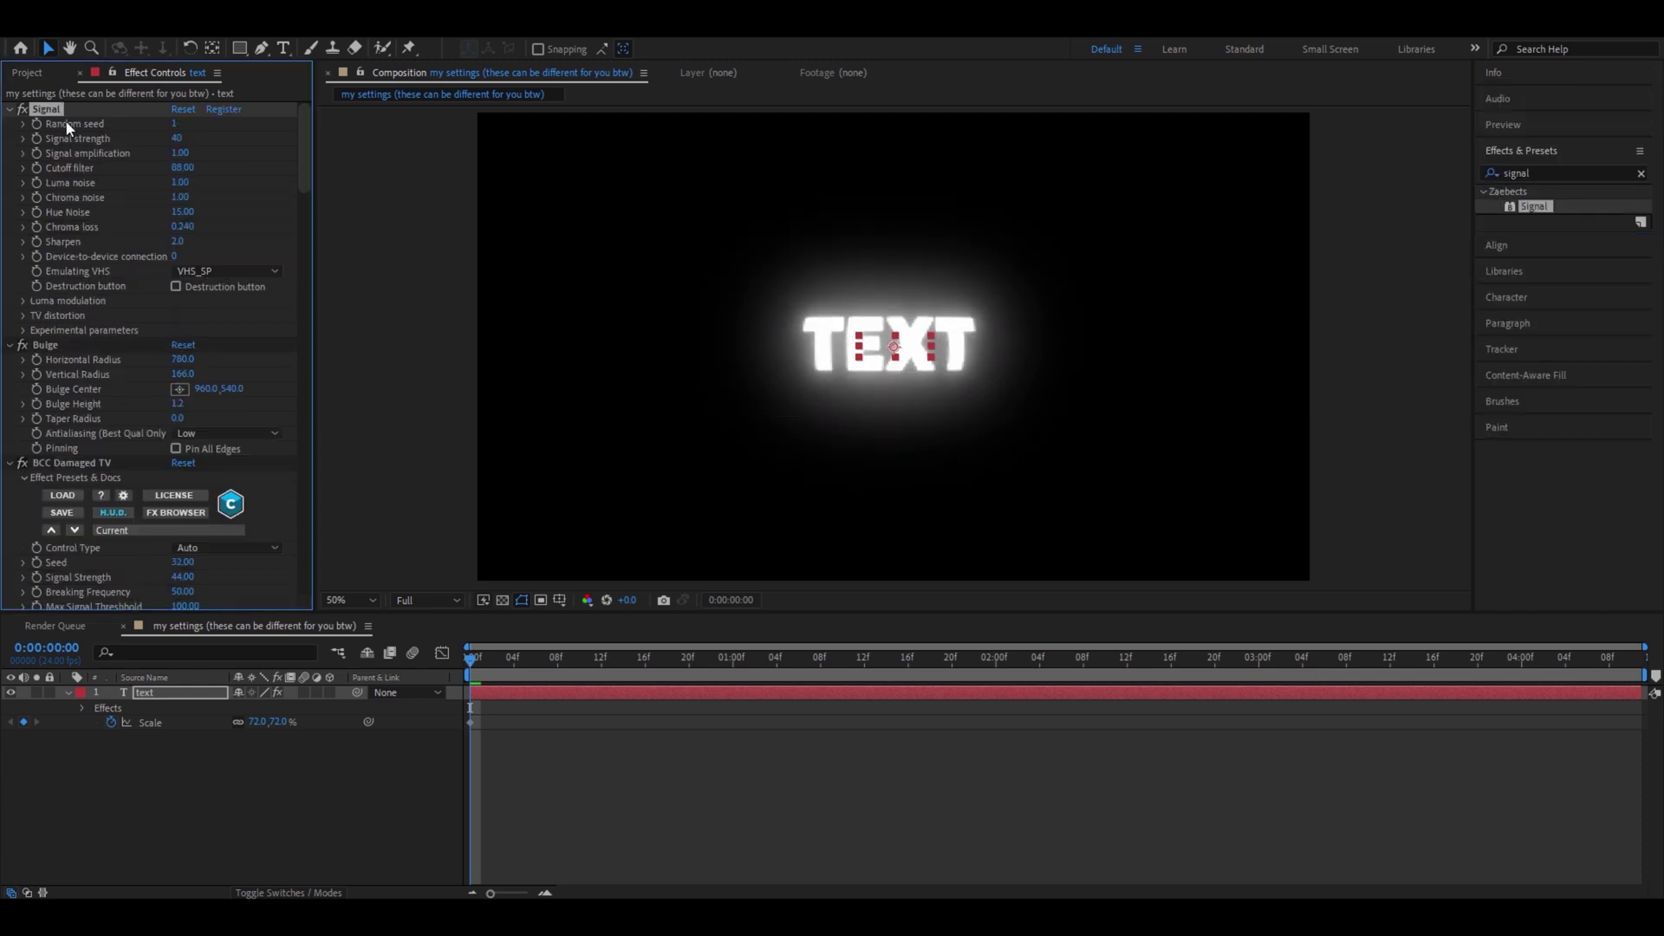
click(176, 124)
text(35001)
key(Return)
click(175, 136)
key(Return)
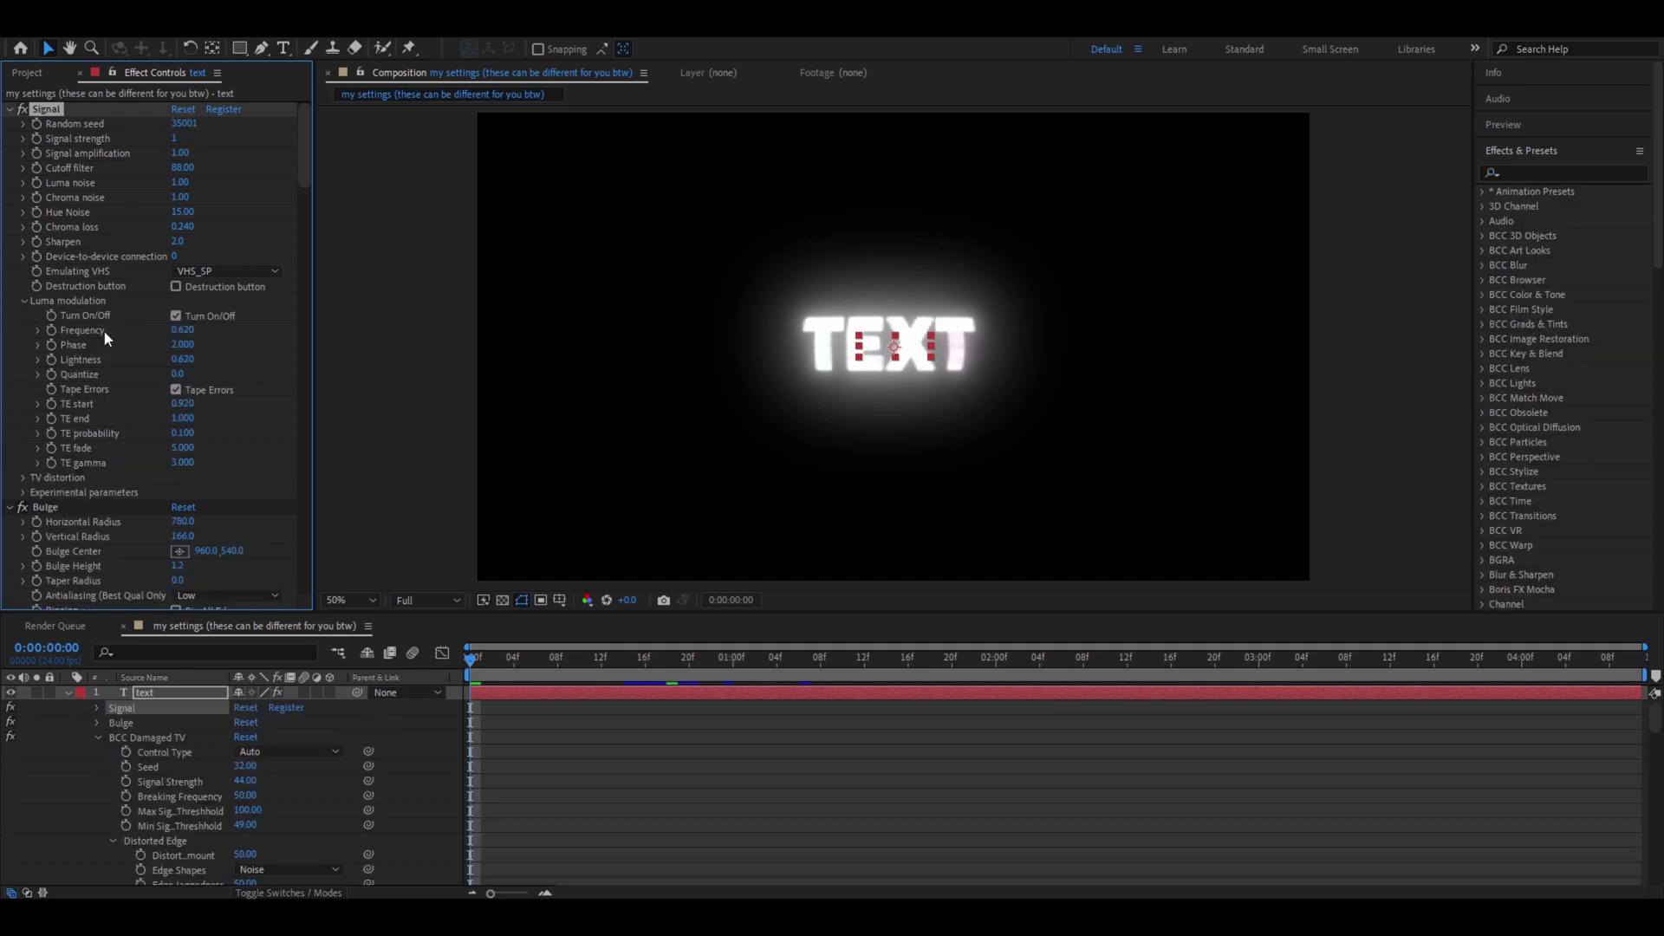
Step: Change the Grid effect's color to black
scroll(102, 332, down, 9)
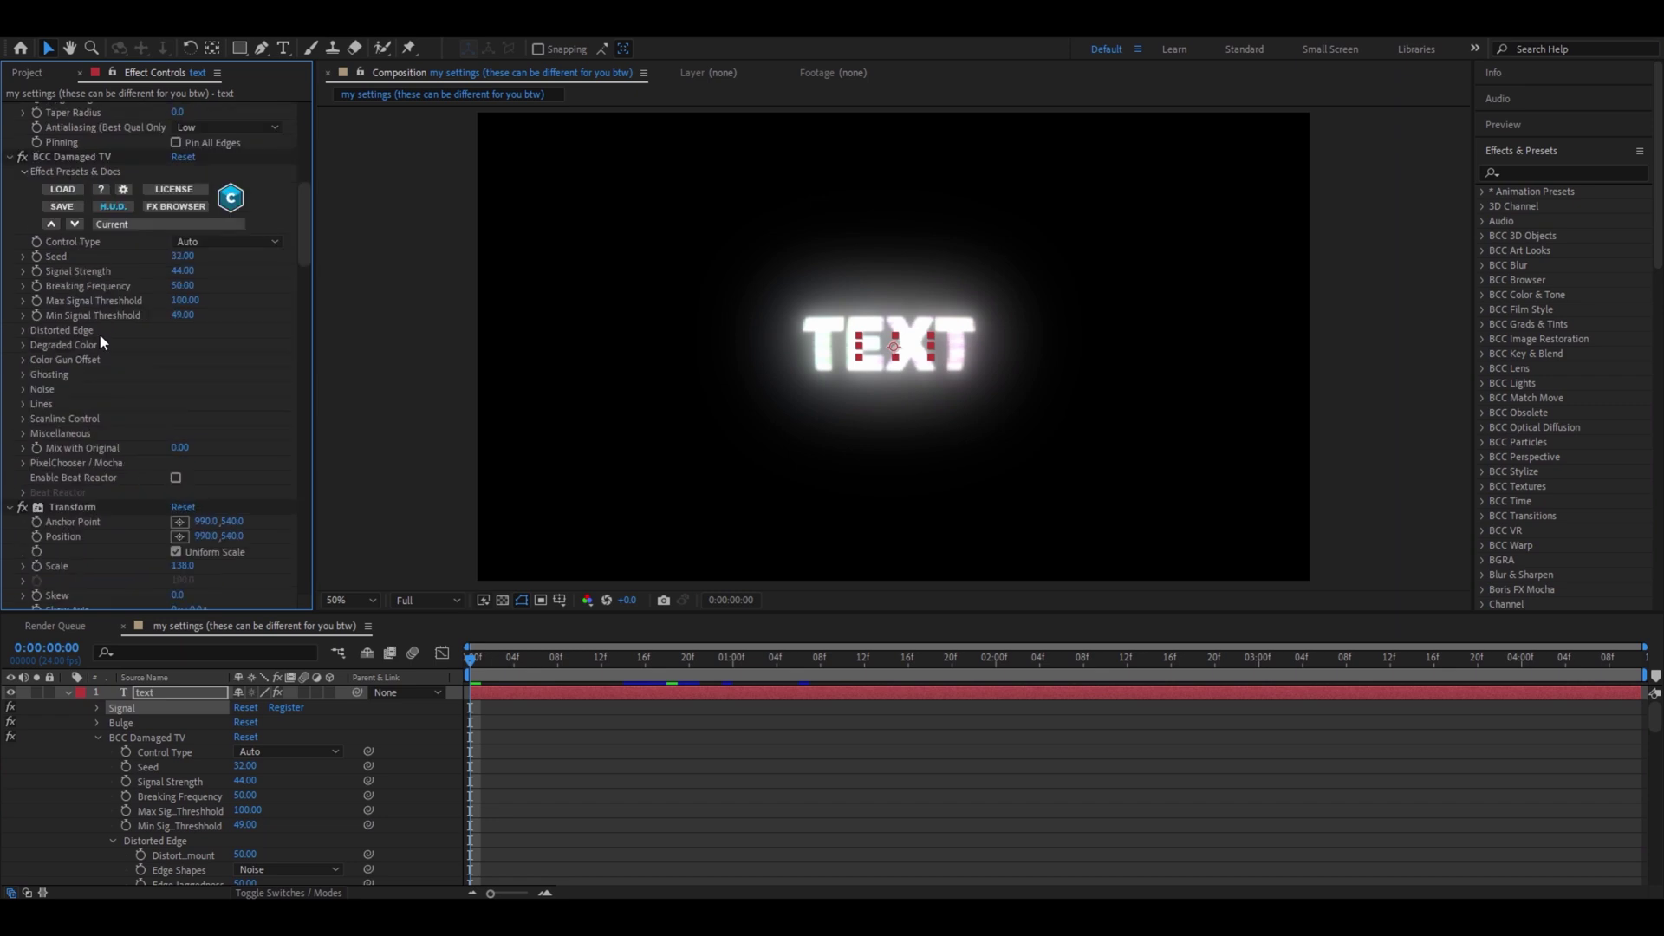
scroll(99, 333, down, 10)
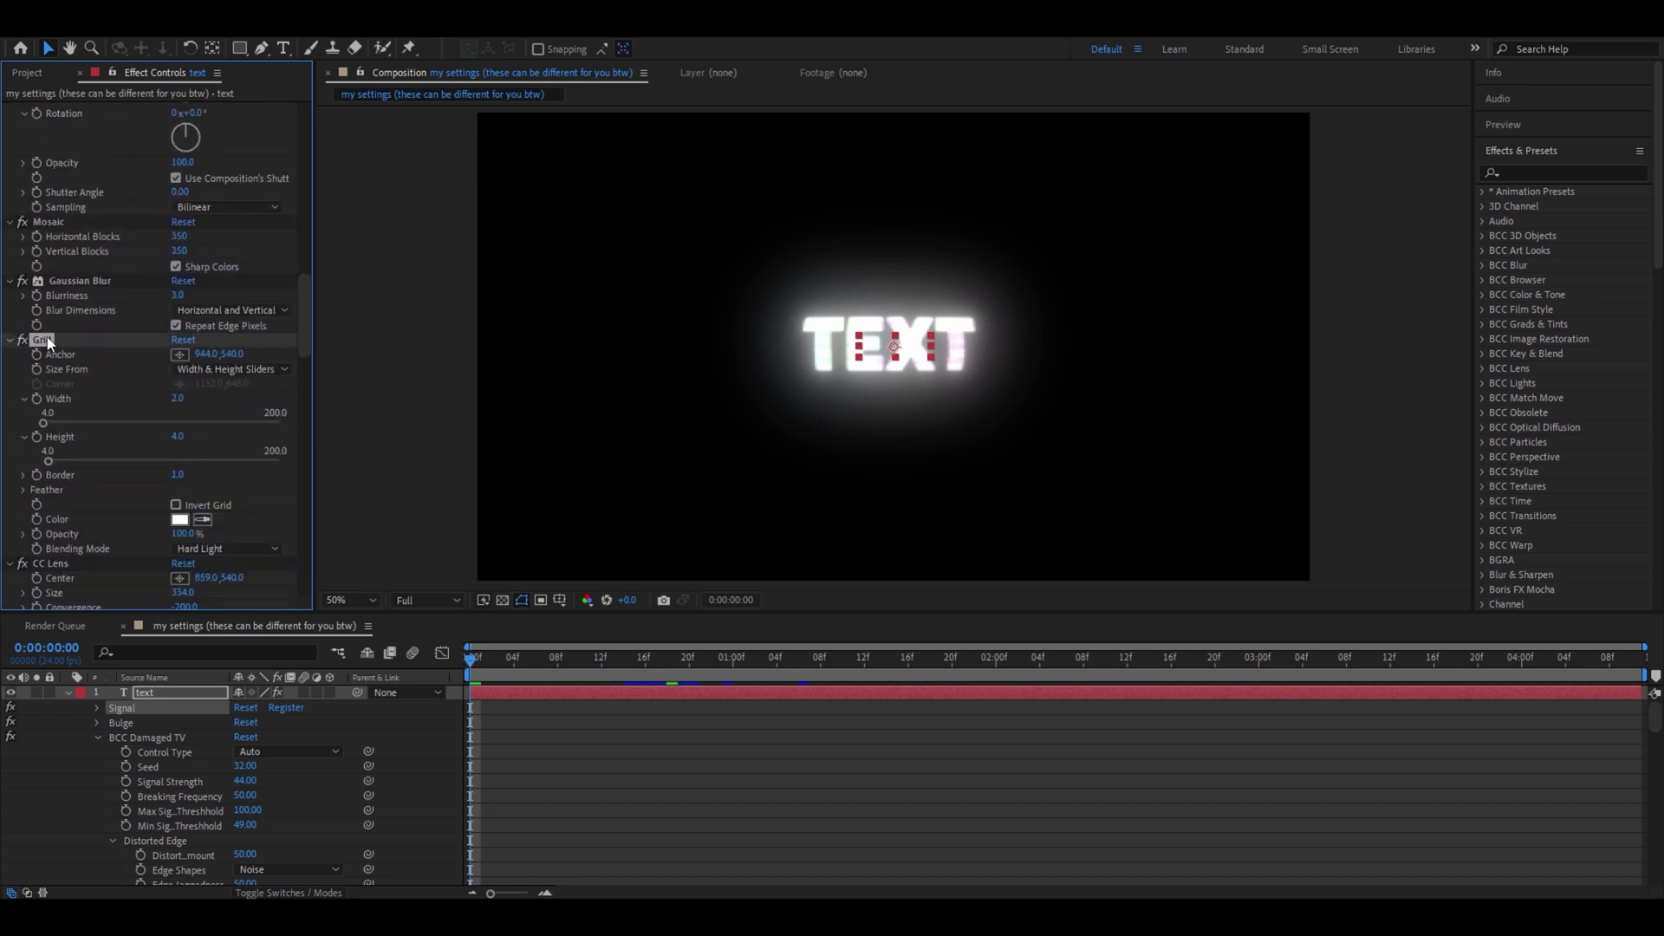
click(179, 519)
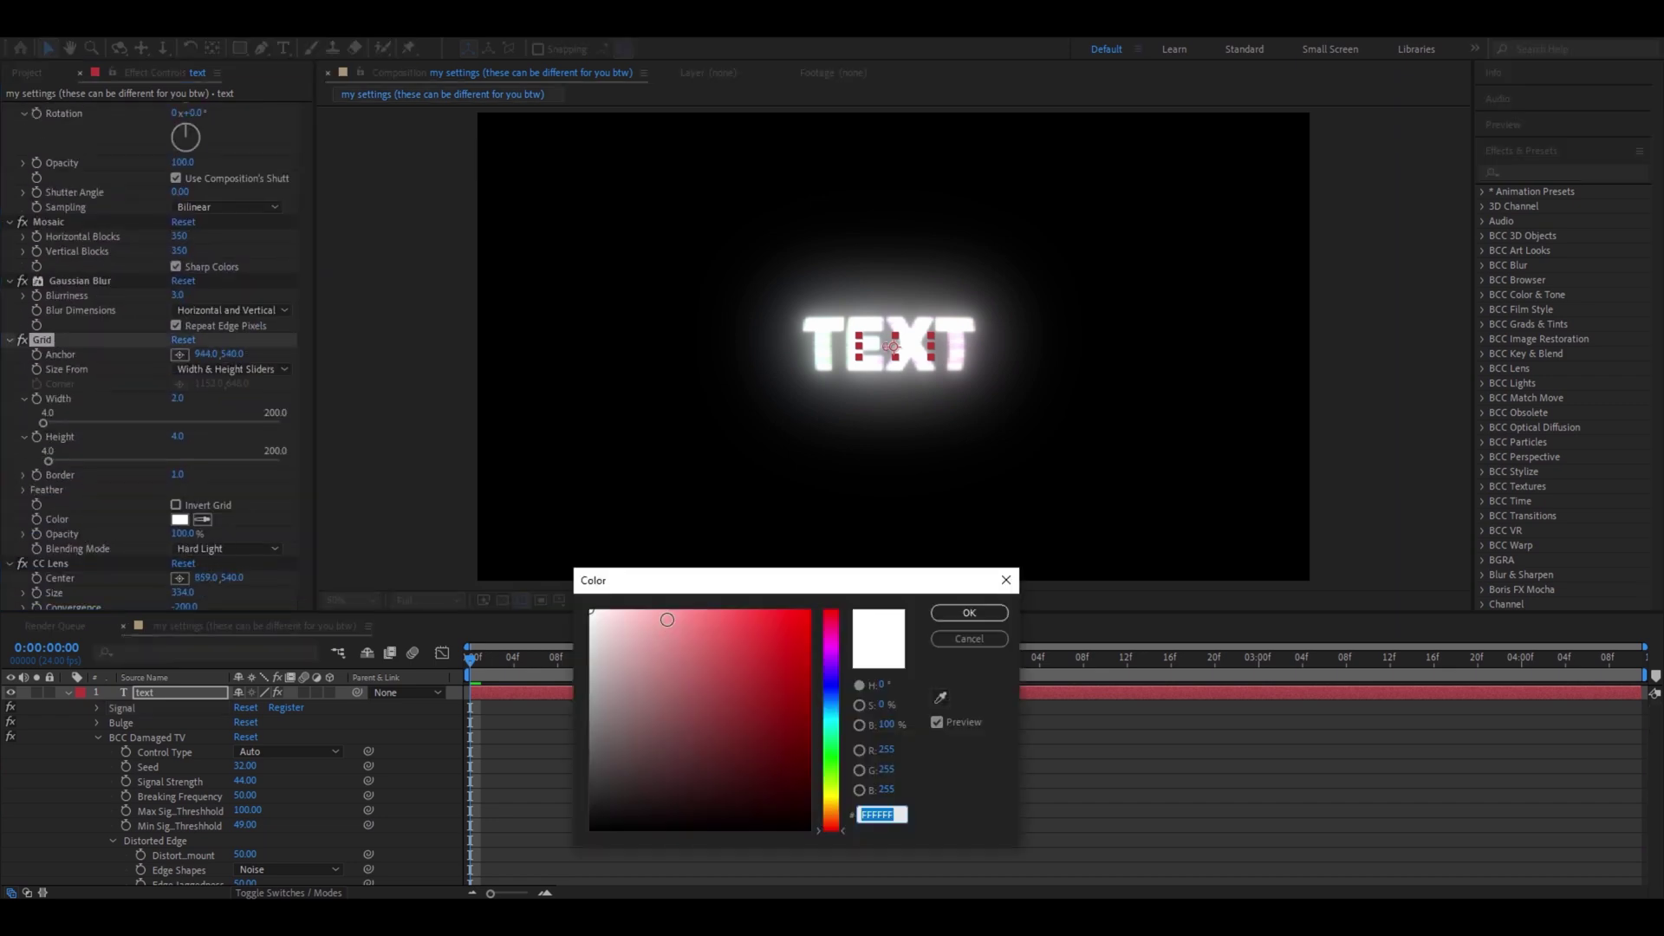
click(809, 830)
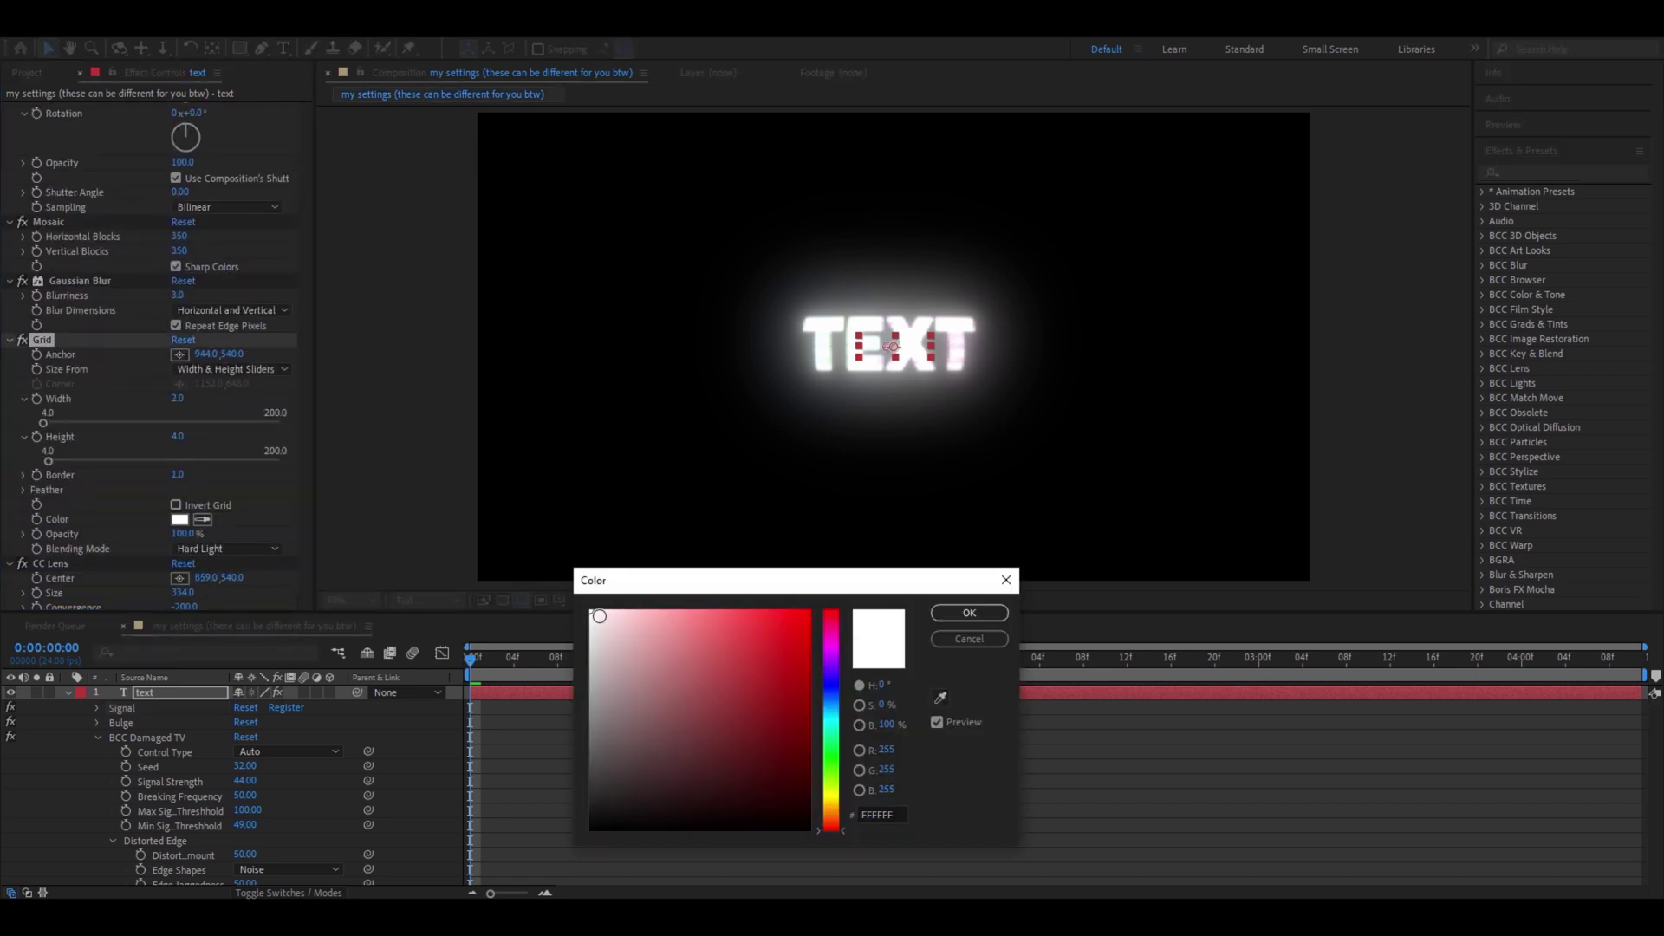
click(968, 613)
Step: Split the text layer at 0:00:02:05 and delete the part after the cut, with its Scale property revealed
mouse_move(470, 674)
mouse_down()
mouse_move(725, 673)
mouse_move(470, 674)
mouse_up()
key(s)
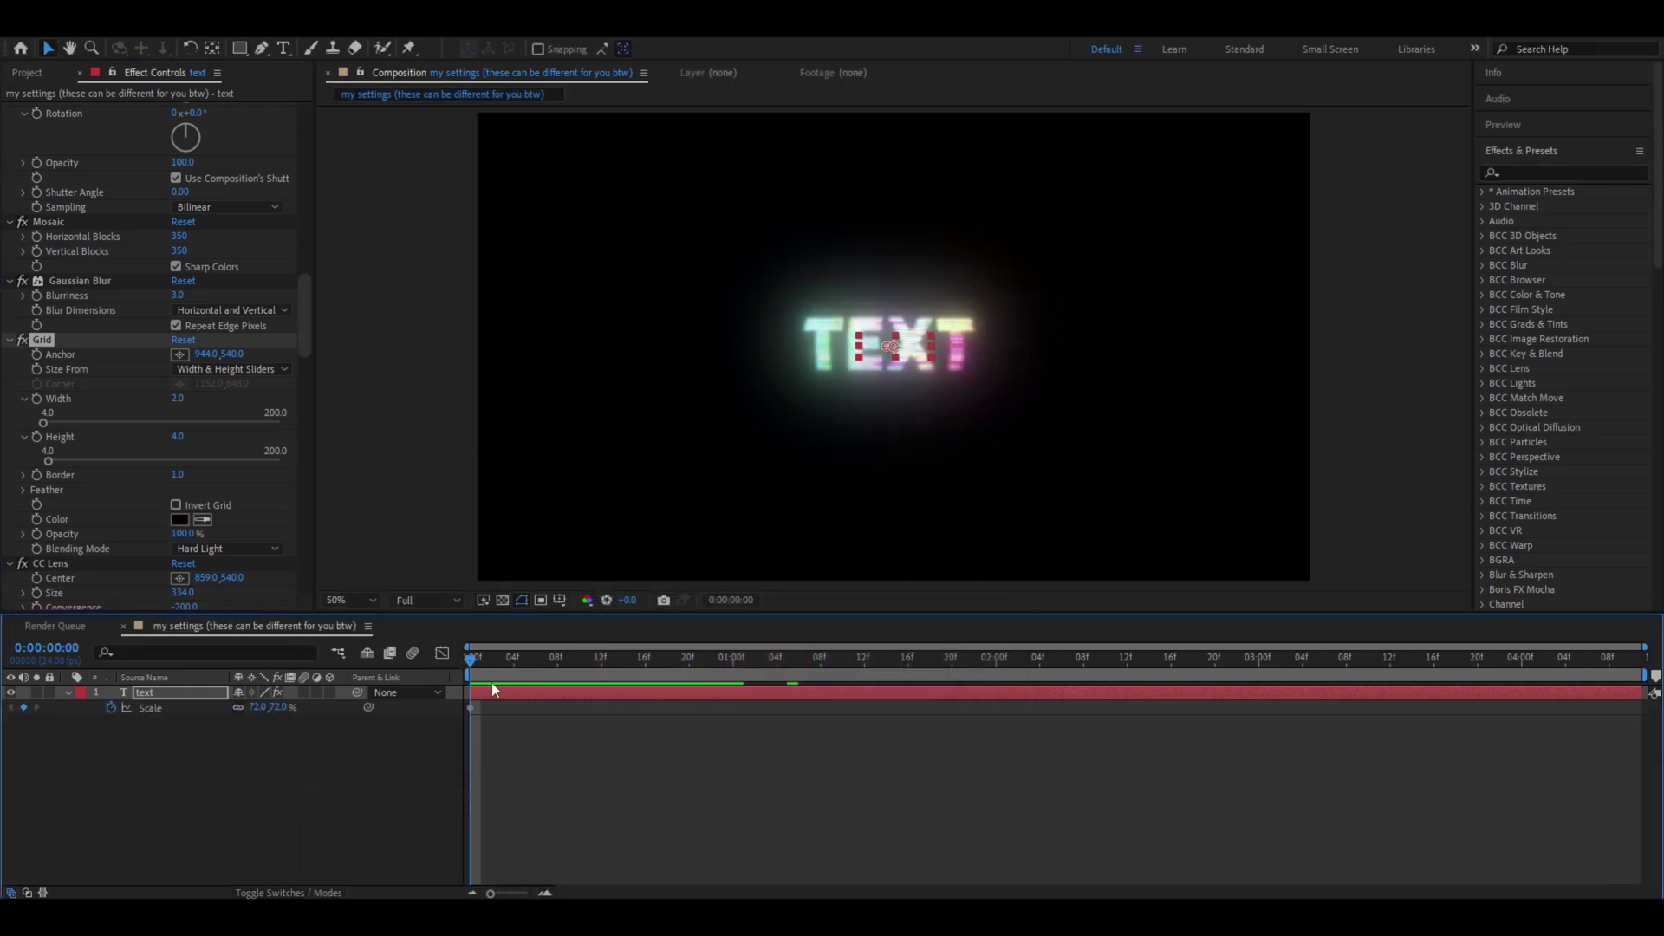
drag(470, 674, 1052, 681)
key(ctrl+shift+d)
key(Delete)
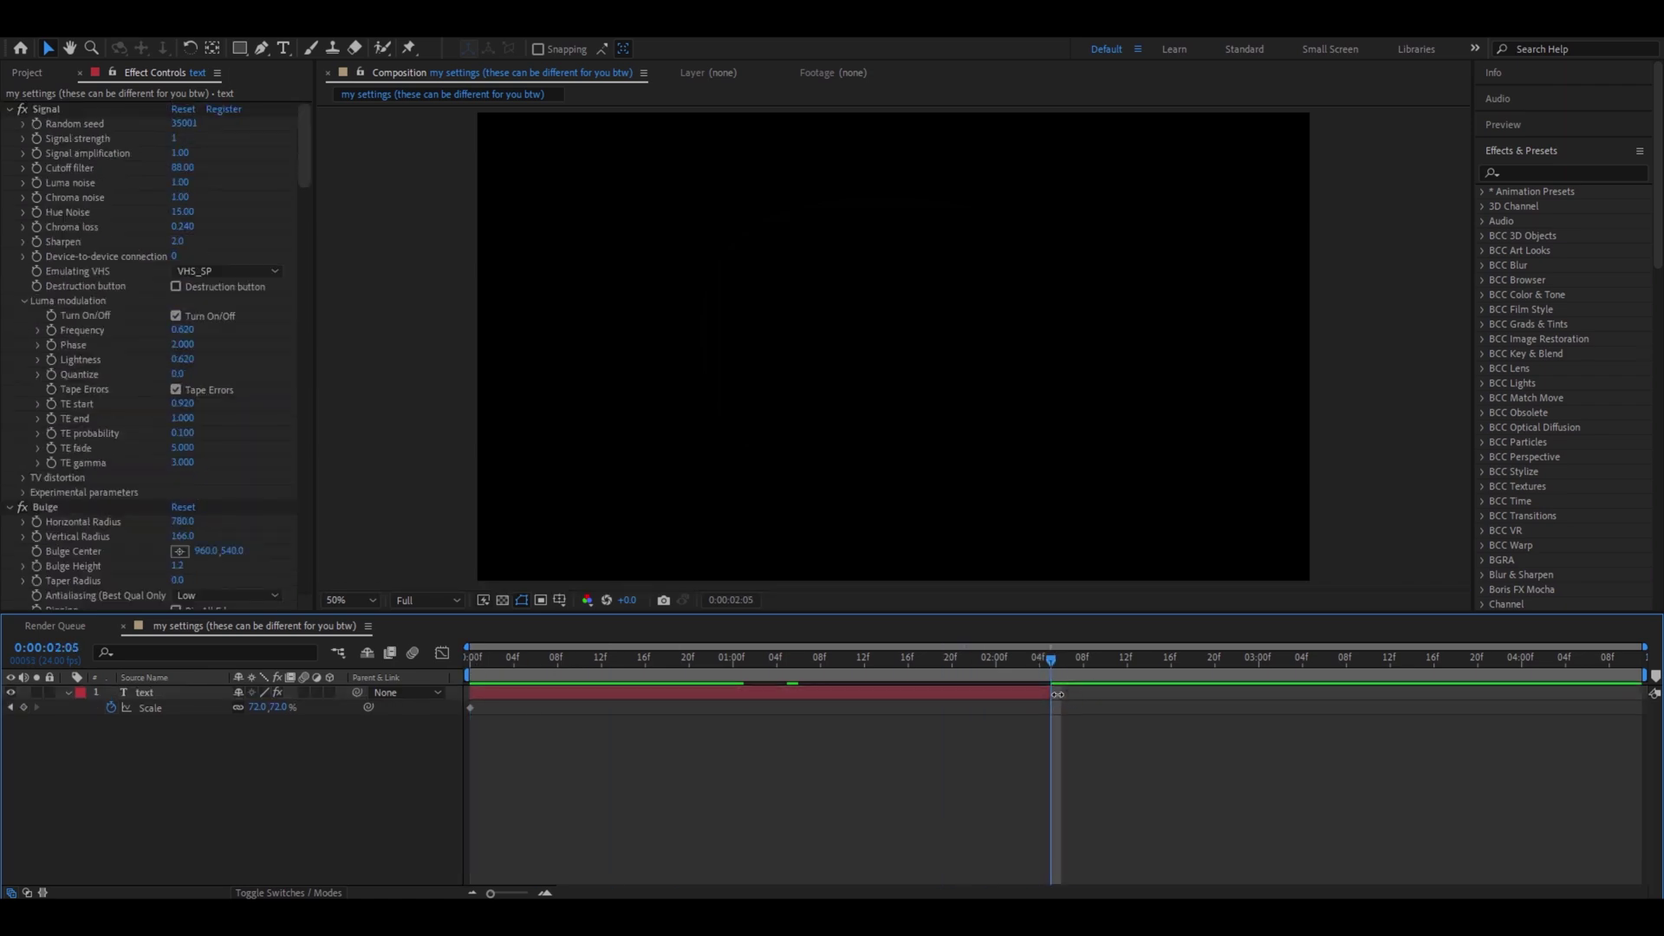
Step: Keyframe the text layer's scale at 173% at 0:00:02:05 and apply Easy Ease to both Scale keyframes
click(255, 706)
text(173)
key(Return)
drag(1068, 707, 451, 715)
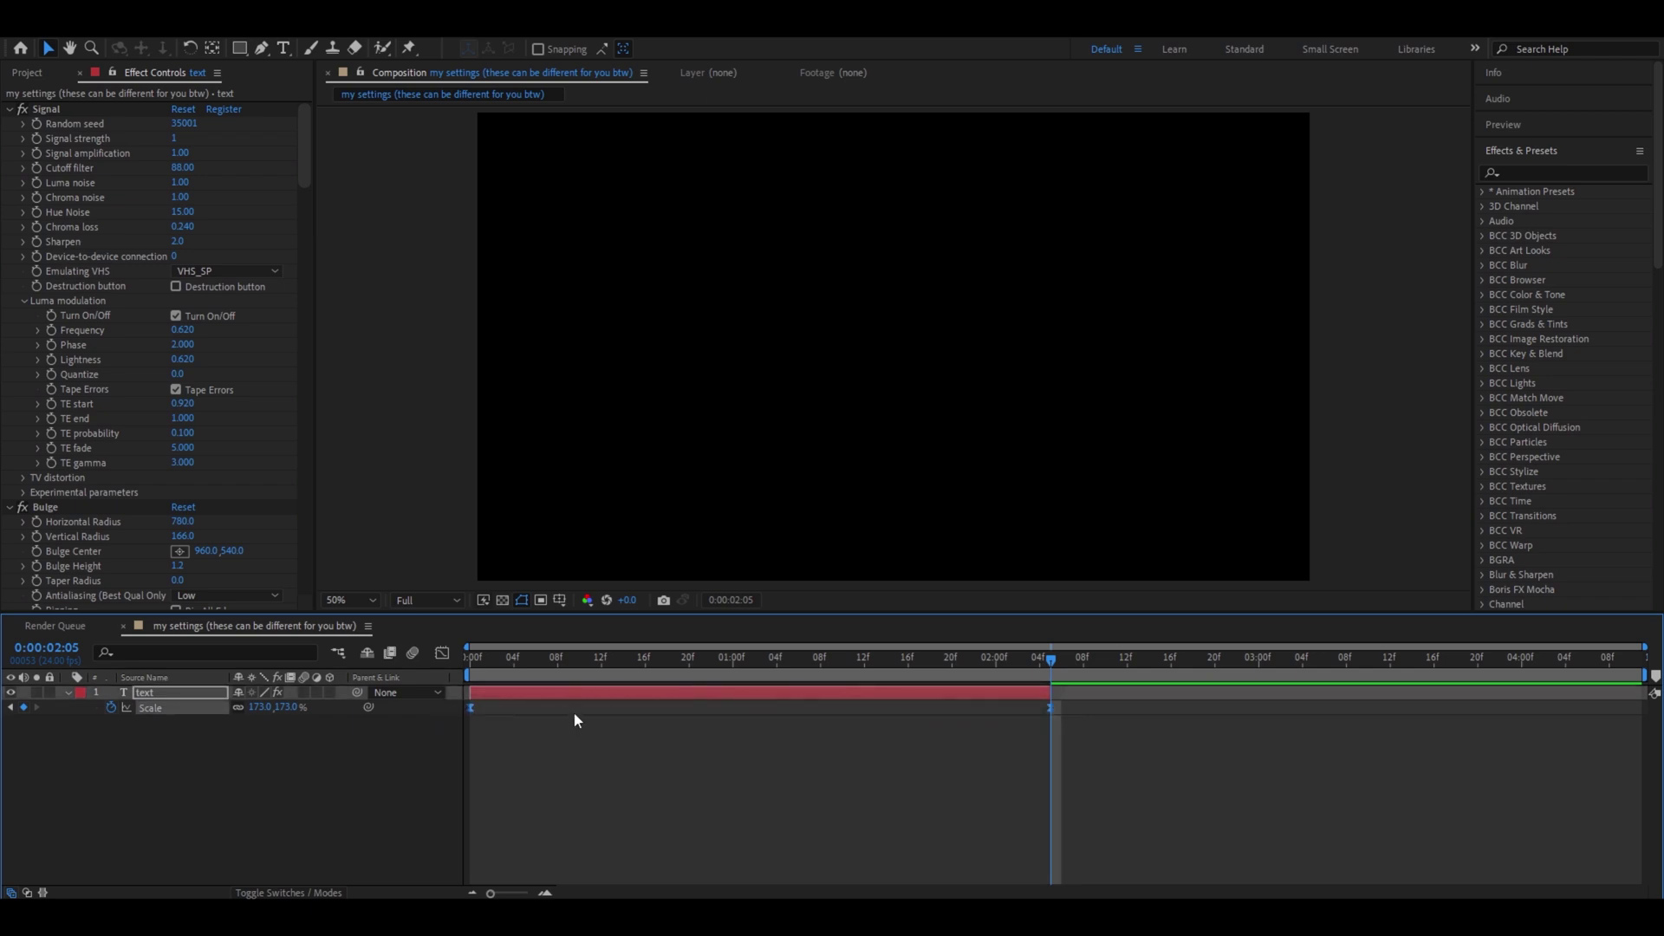
key(F9)
key(Page_Up)
key(Page_Up)
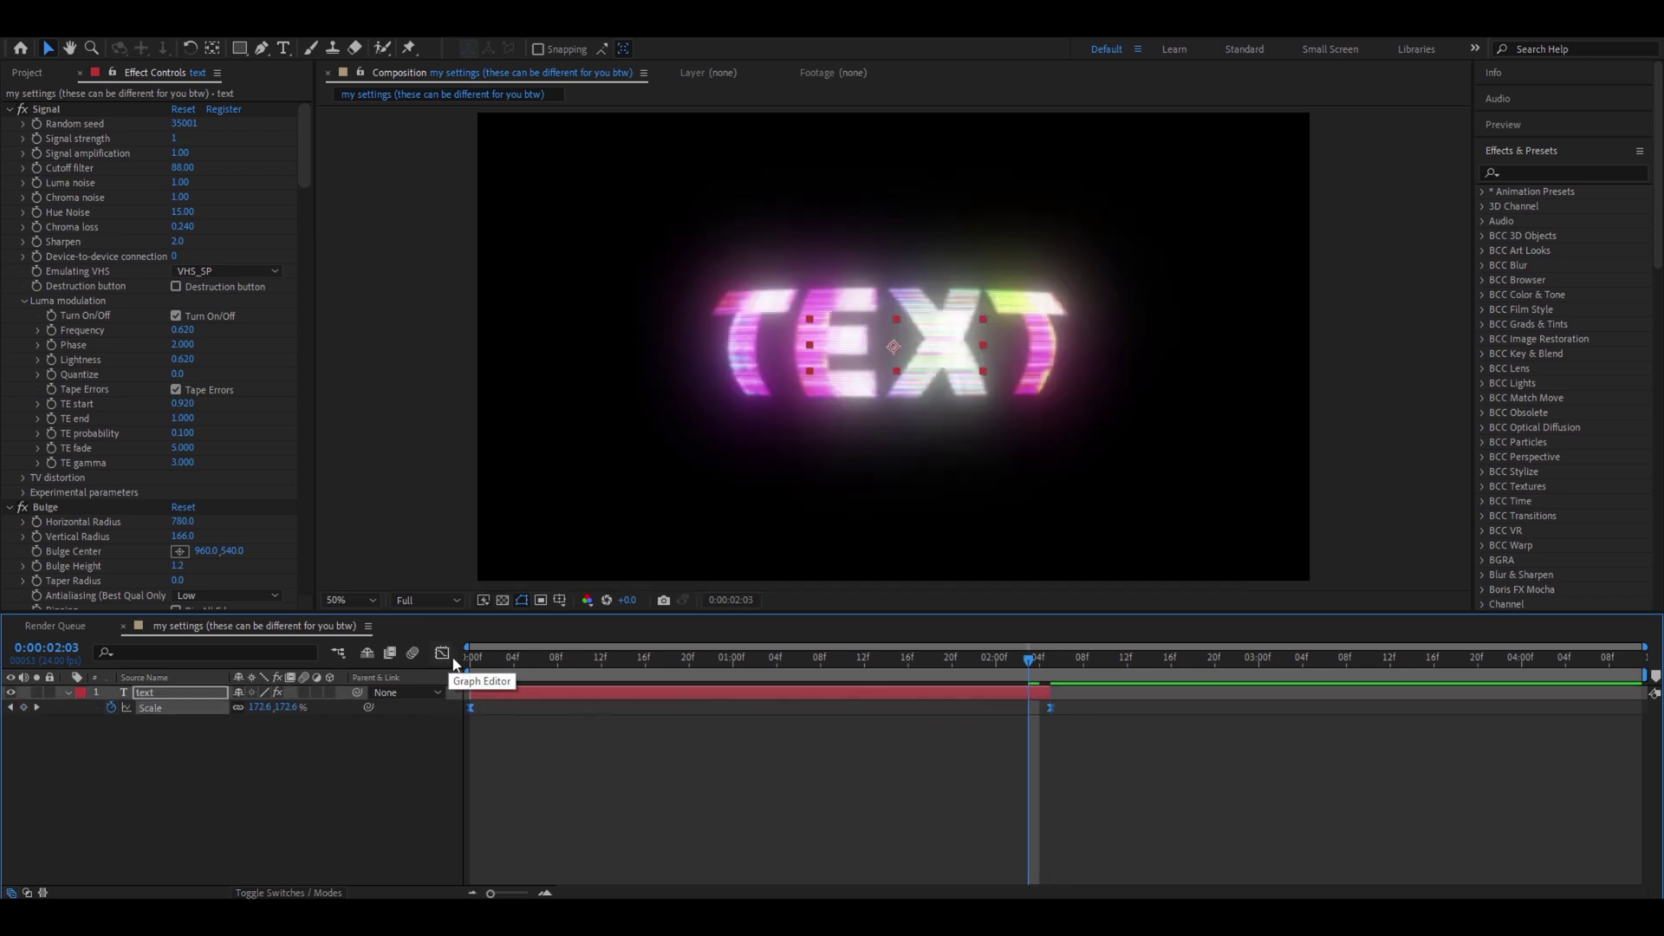
Step: Reshape the Scale curve in the Graph Editor so it rises steeply at the start and flattens out toward the last keyframe
click(442, 653)
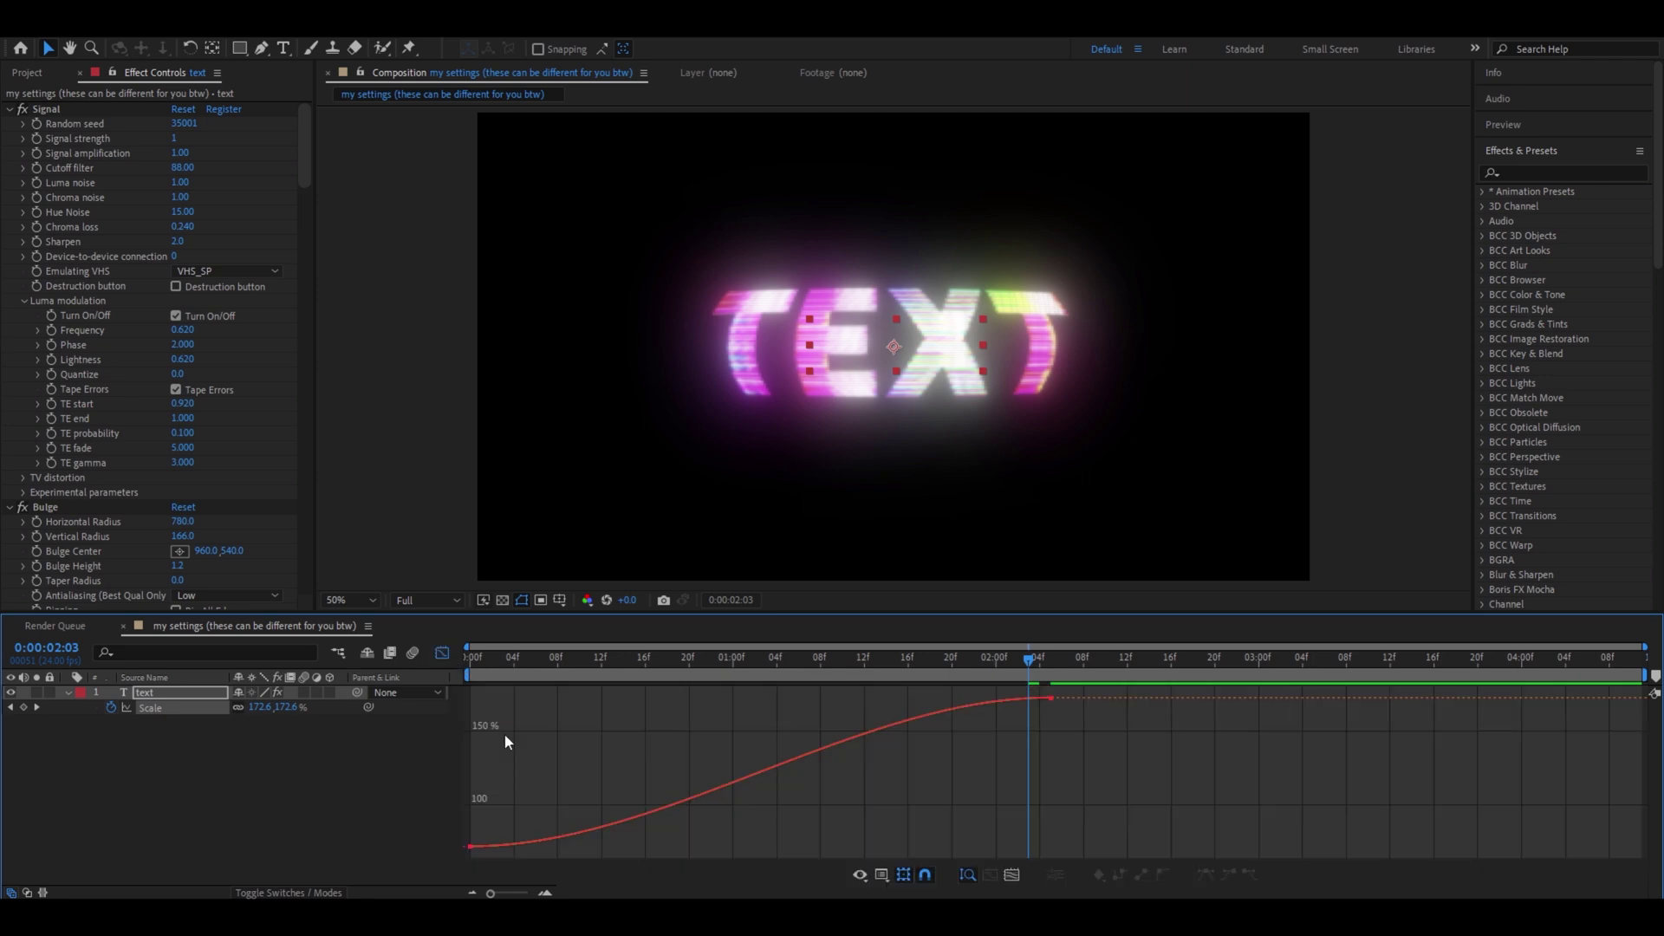
click(470, 845)
drag(663, 845, 472, 717)
drag(855, 698, 478, 722)
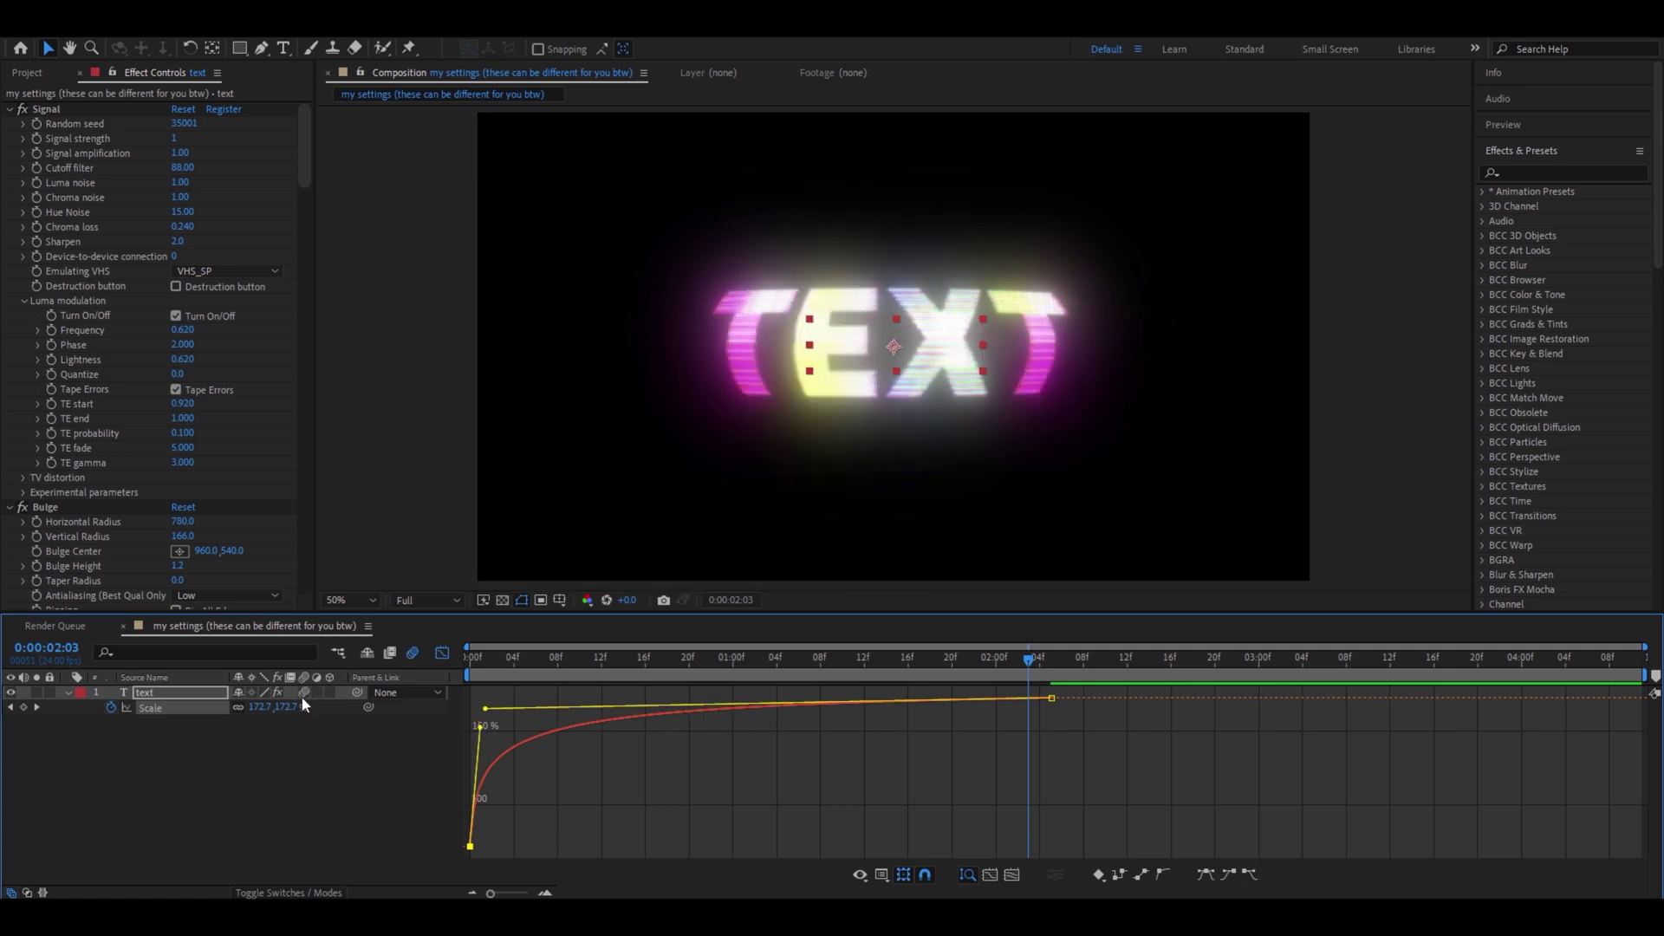
click(441, 652)
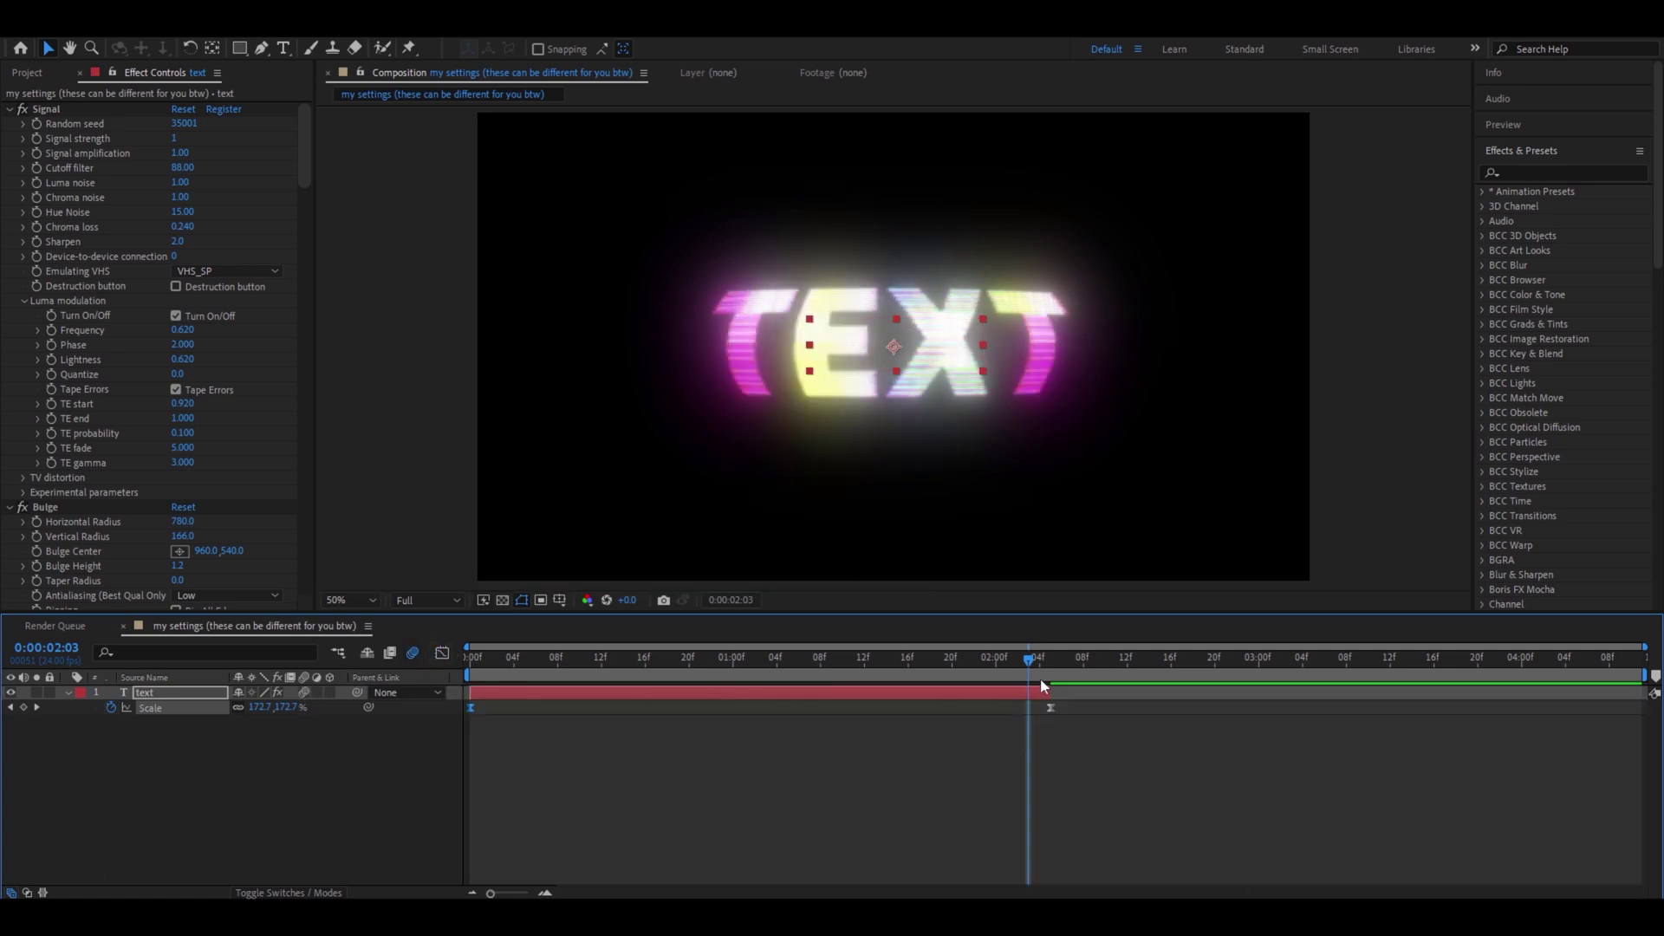
Step: Turn off motion blur for the text layer and duplicate the layer
drag(1029, 661, 919, 660)
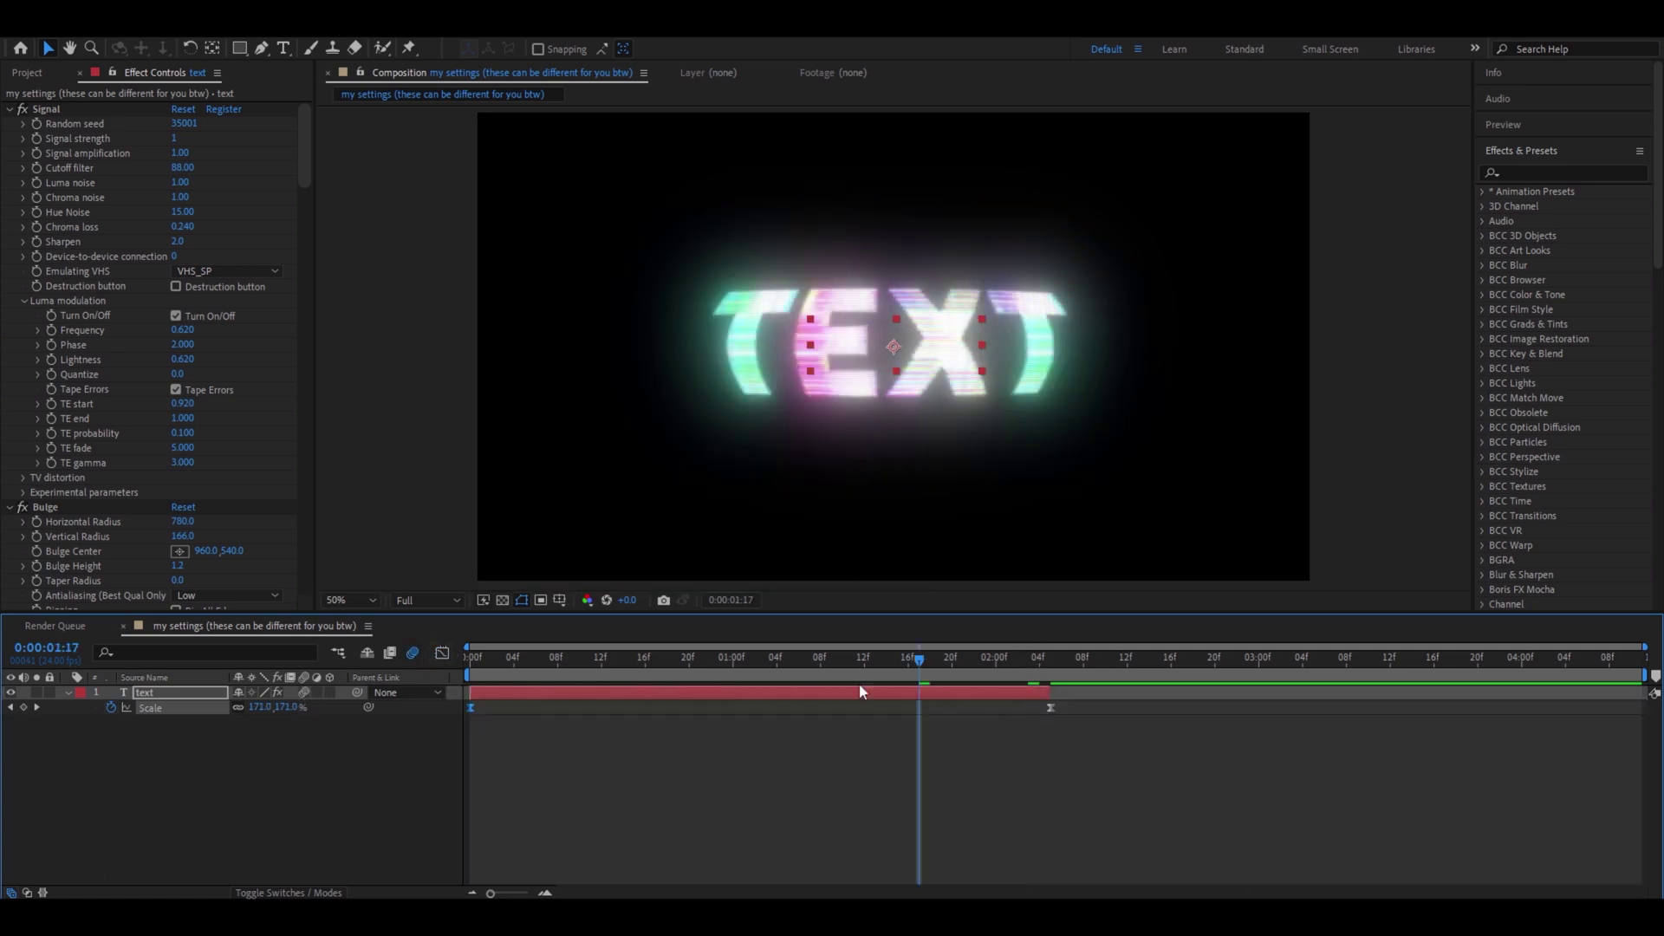
click(304, 693)
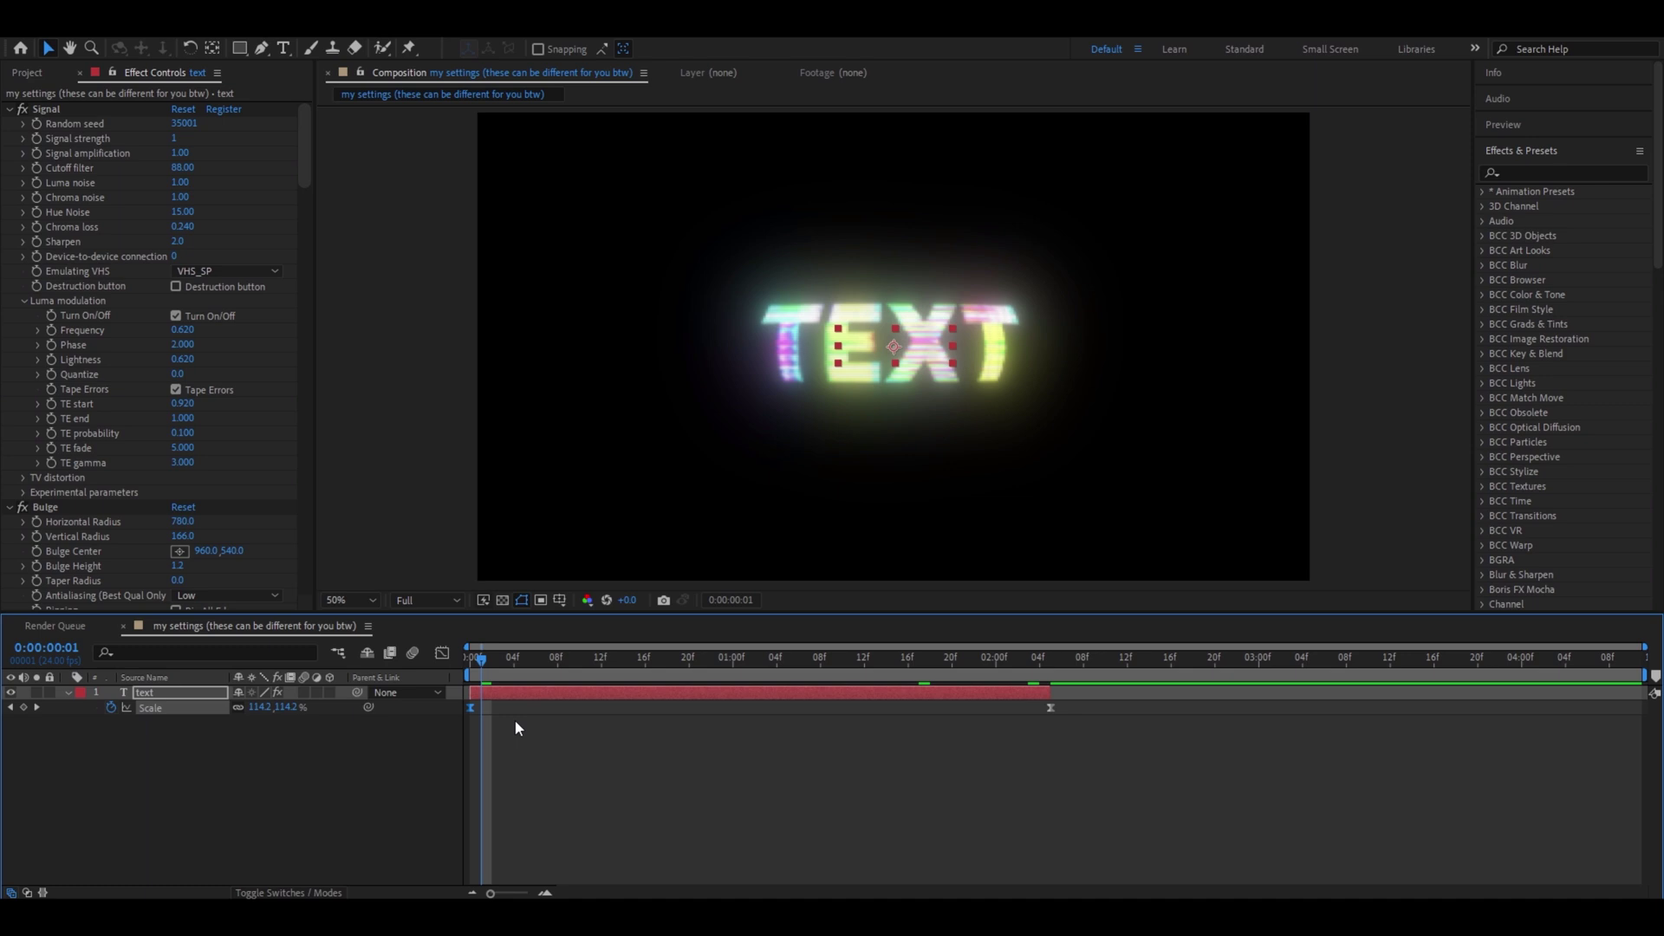
click(514, 725)
click(492, 693)
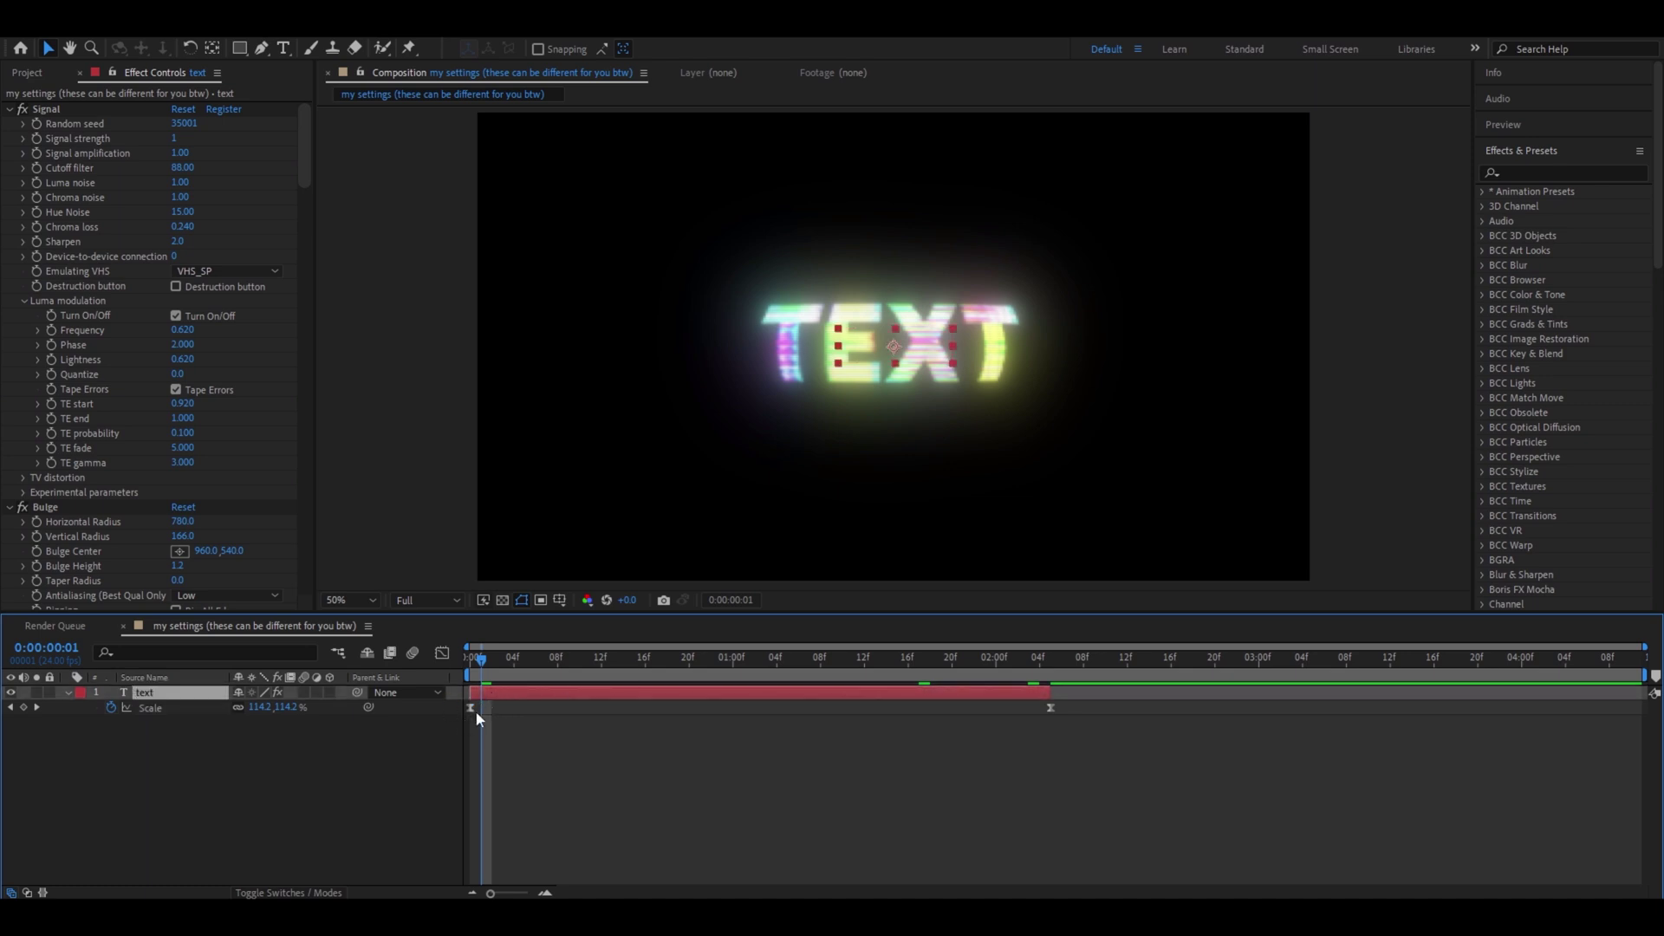
key(ctrl+d)
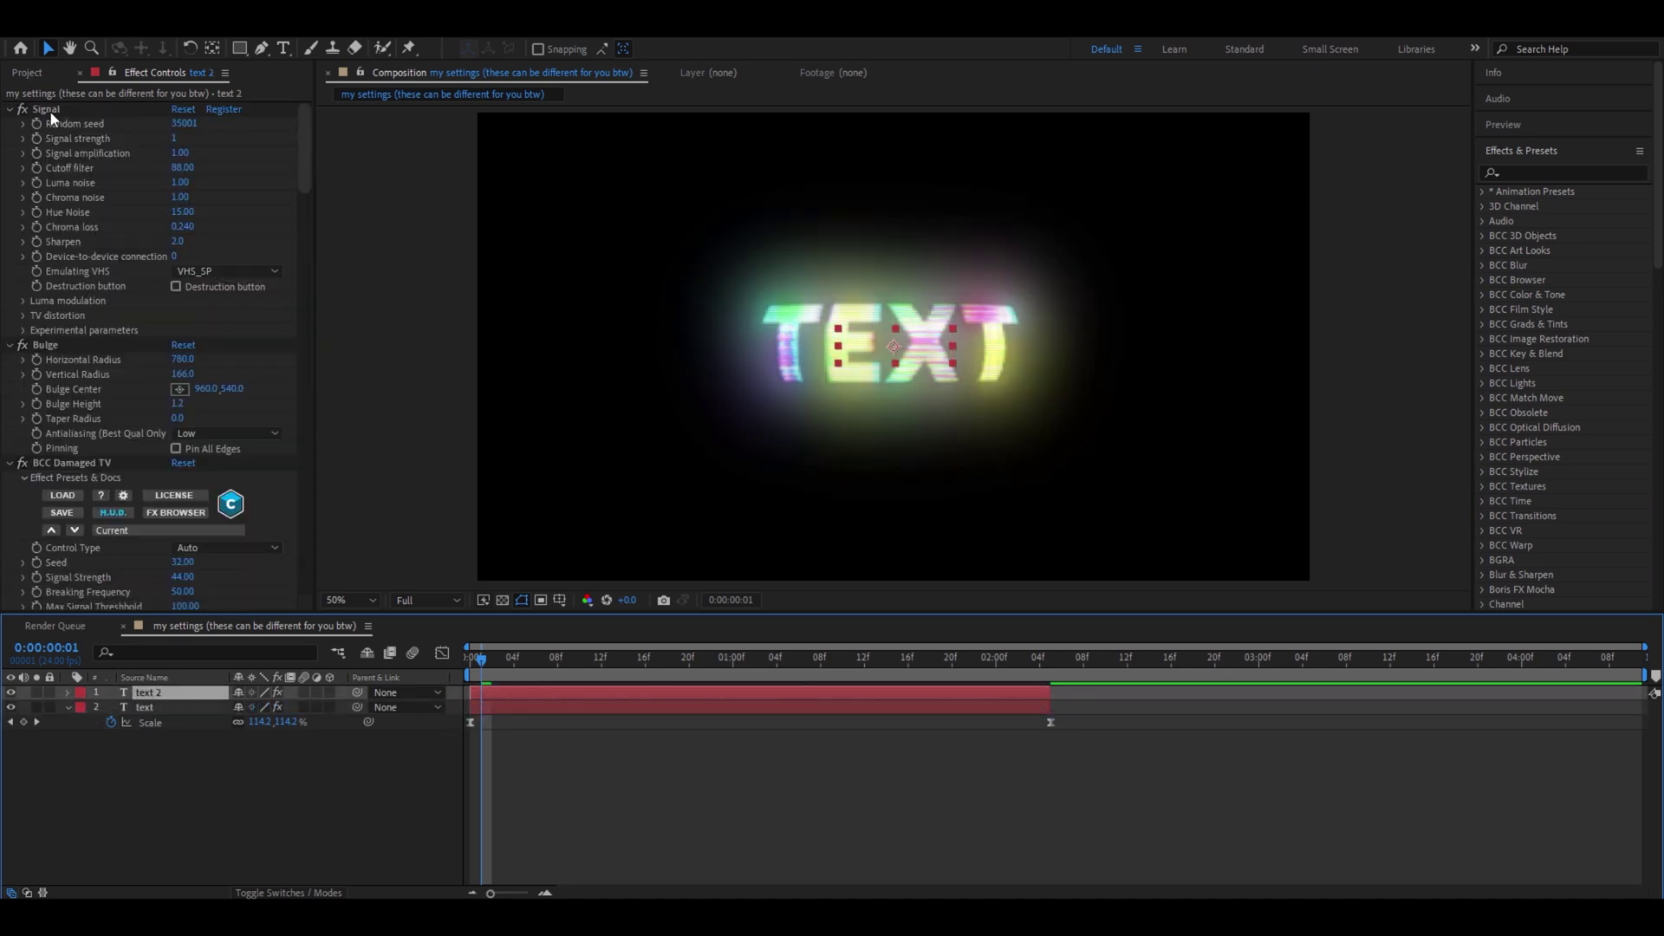
Step: Delete the Signal, Bulge, BCC Damaged TV and Transform effects from the duplicated text layer
click(50, 111)
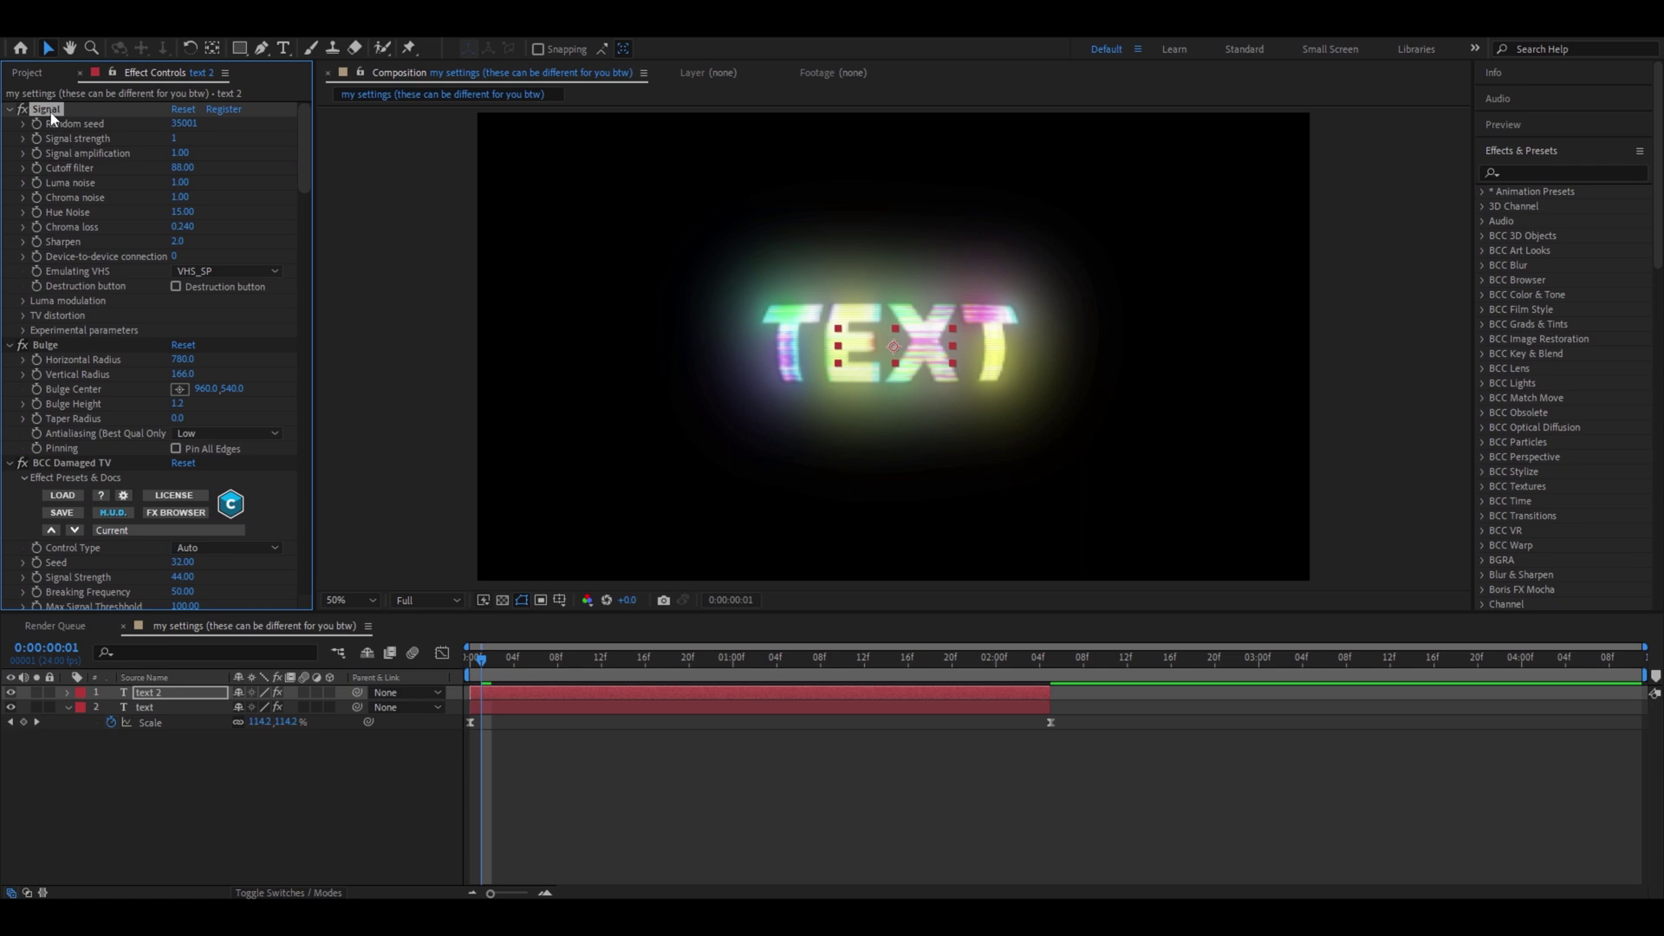
key(Delete)
click(47, 111)
key(Delete)
click(52, 111)
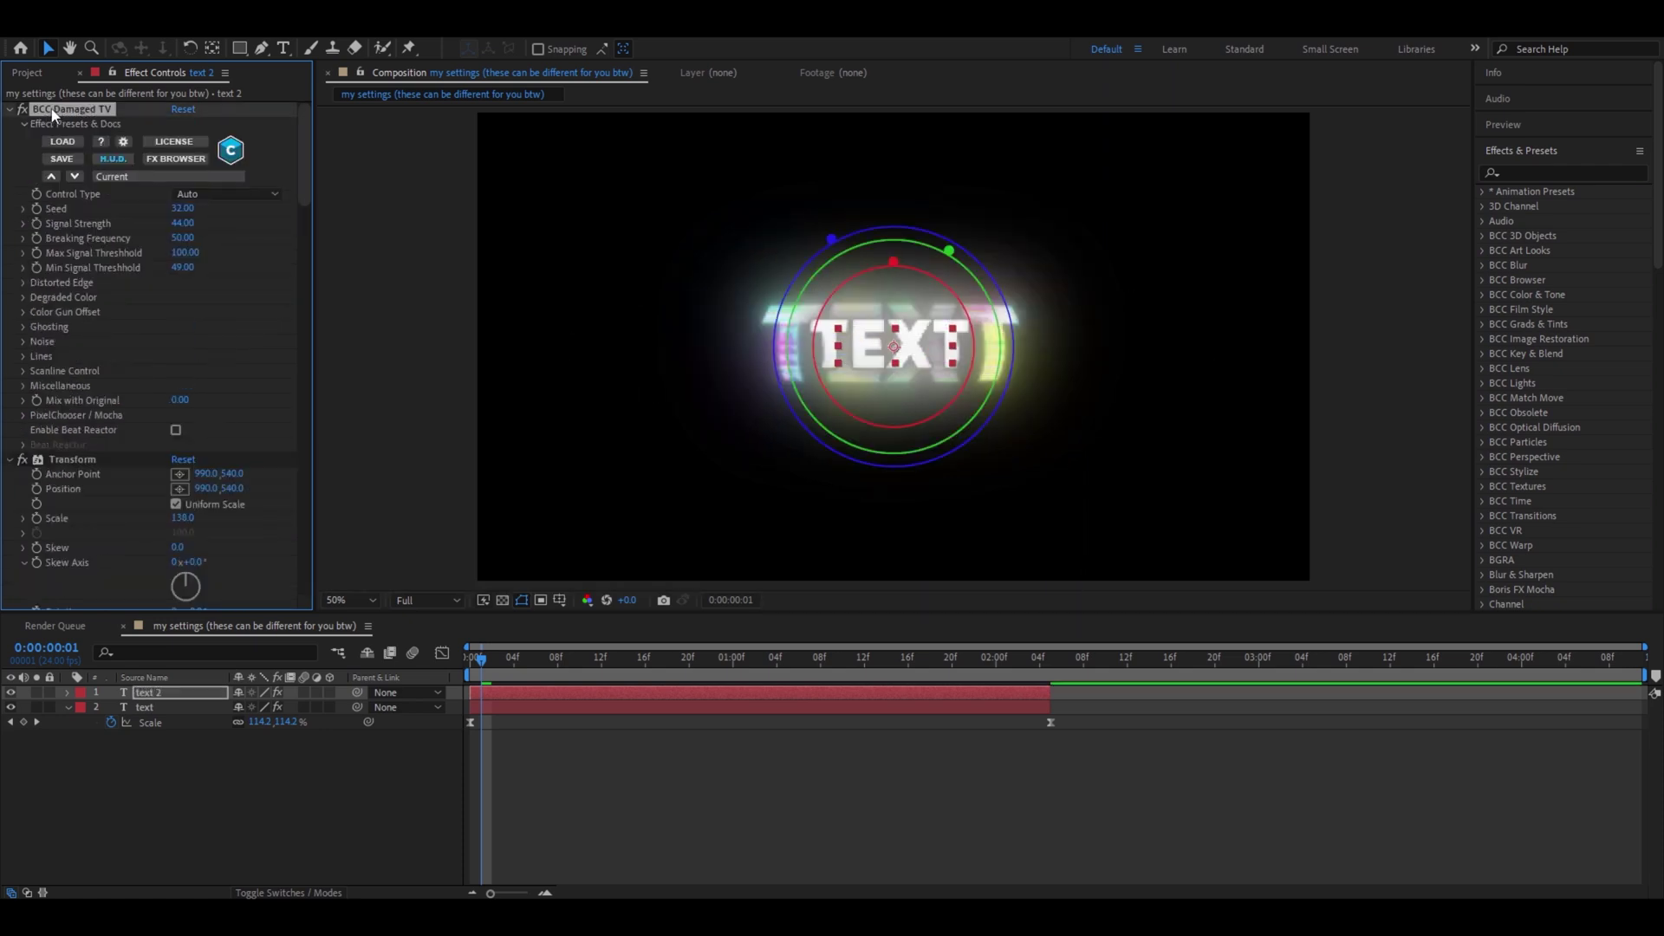
key(Delete)
click(50, 107)
key(Delete)
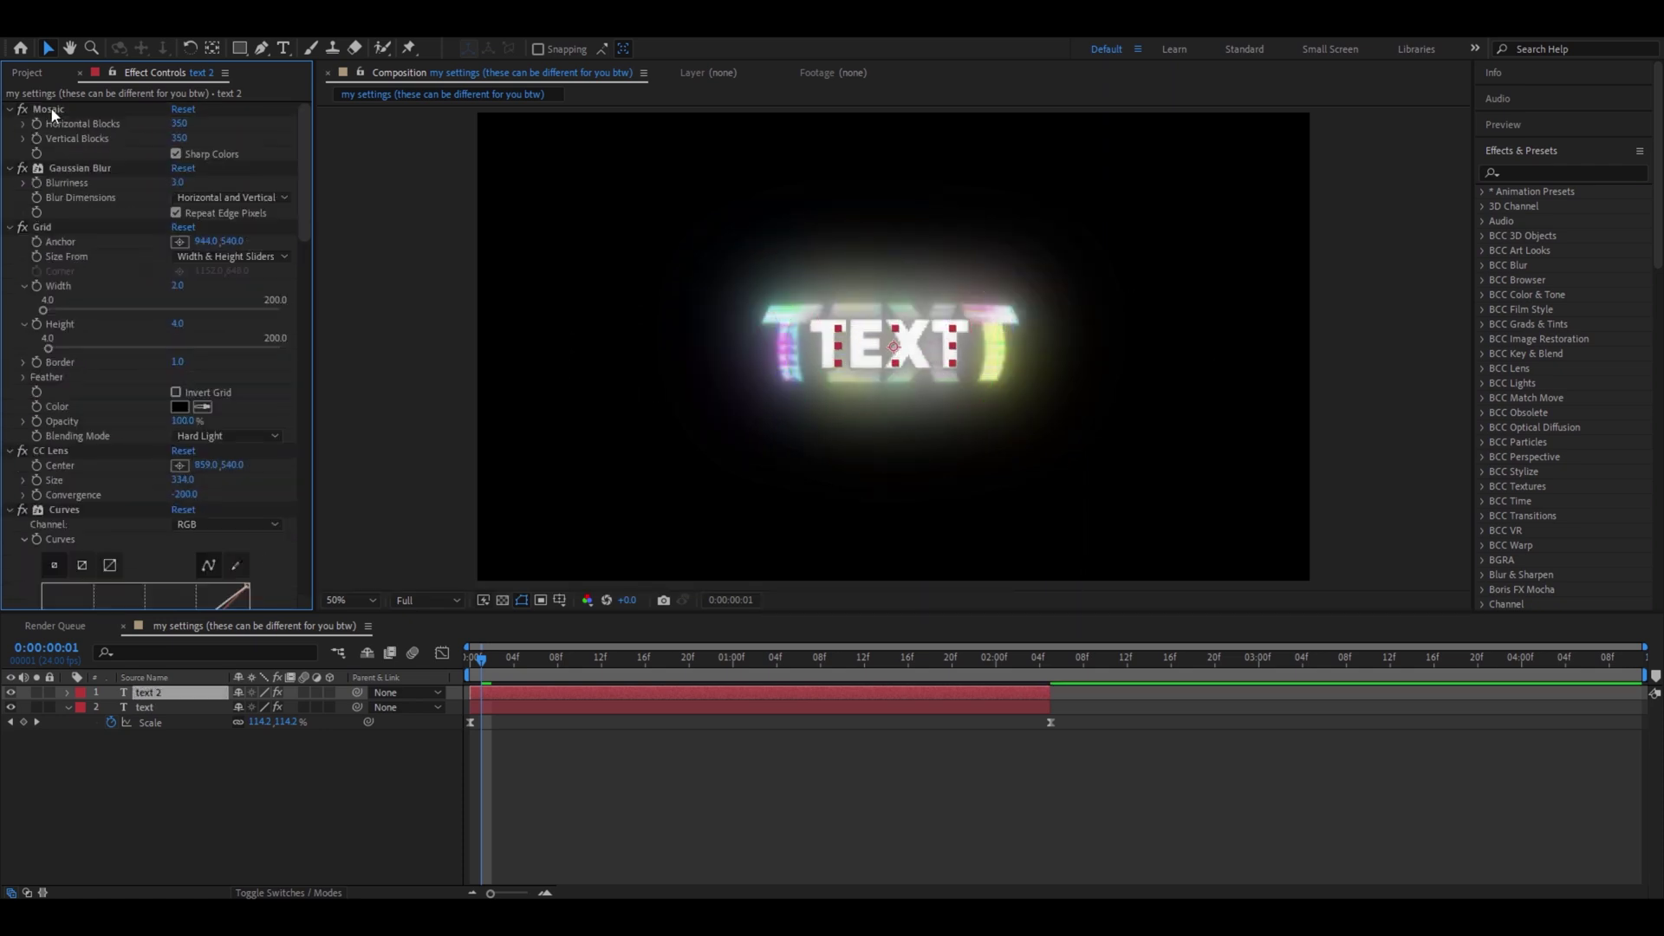
Step: Apply a fresh BCC Damaged TV effect above Mosaic on the duplicated text layer
click(52, 108)
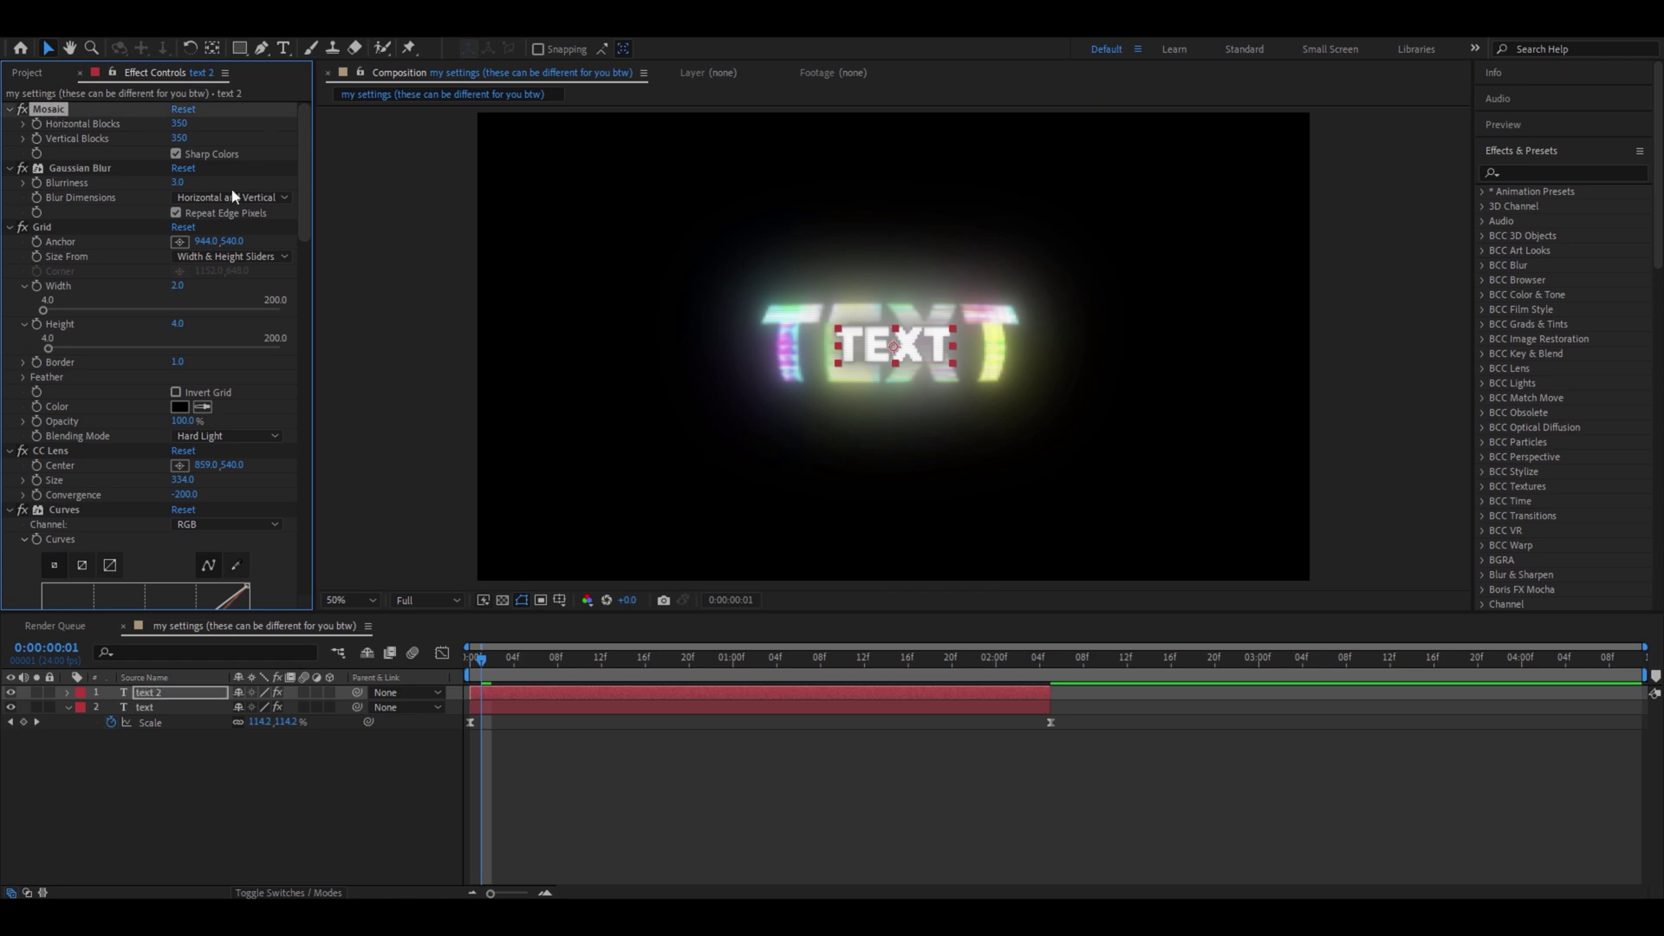
click(1525, 173)
text(bcc dama)
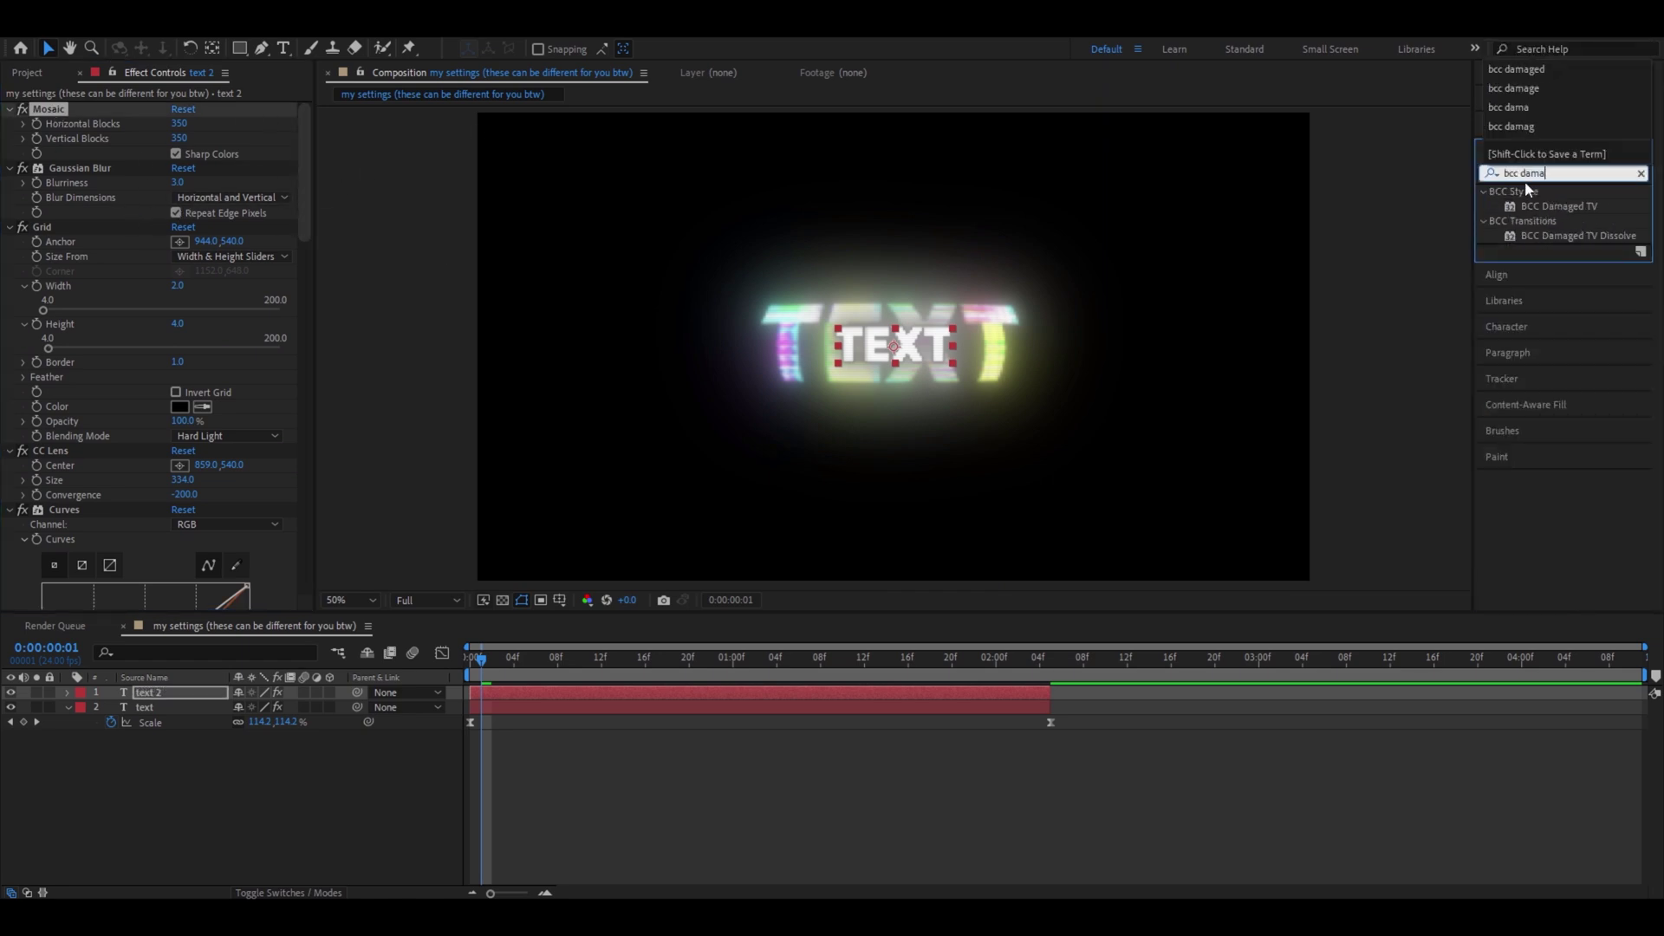
drag(1556, 207, 94, 110)
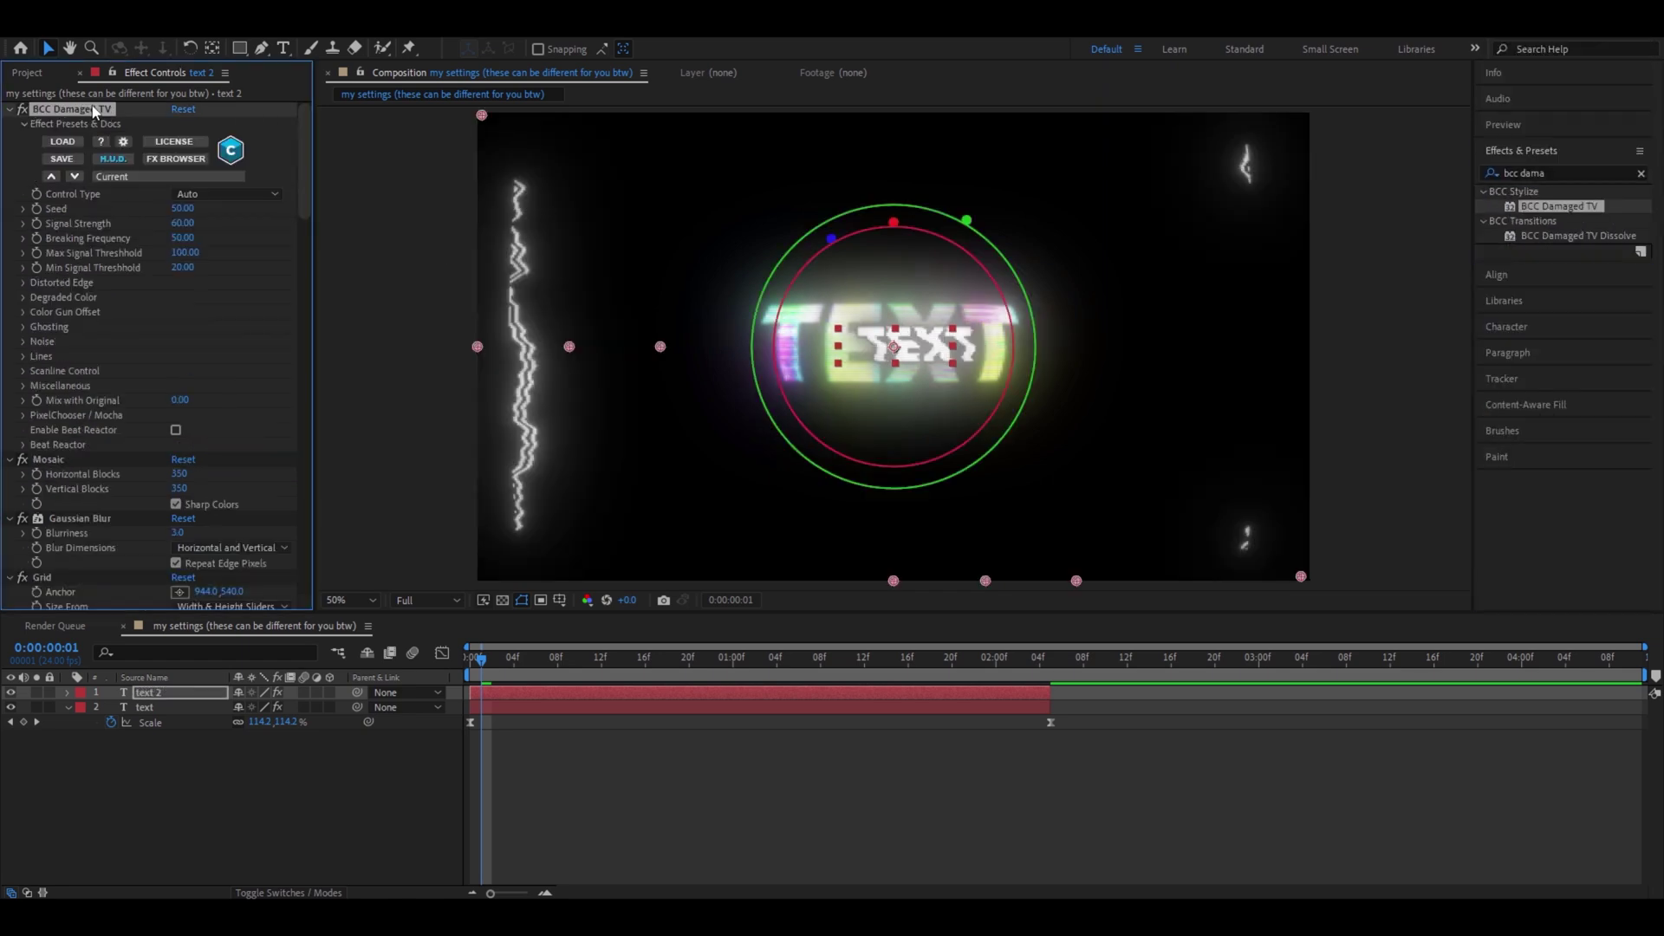
Step: Replace the duplicated layer's text with "want this?"
key(ctrl+t)
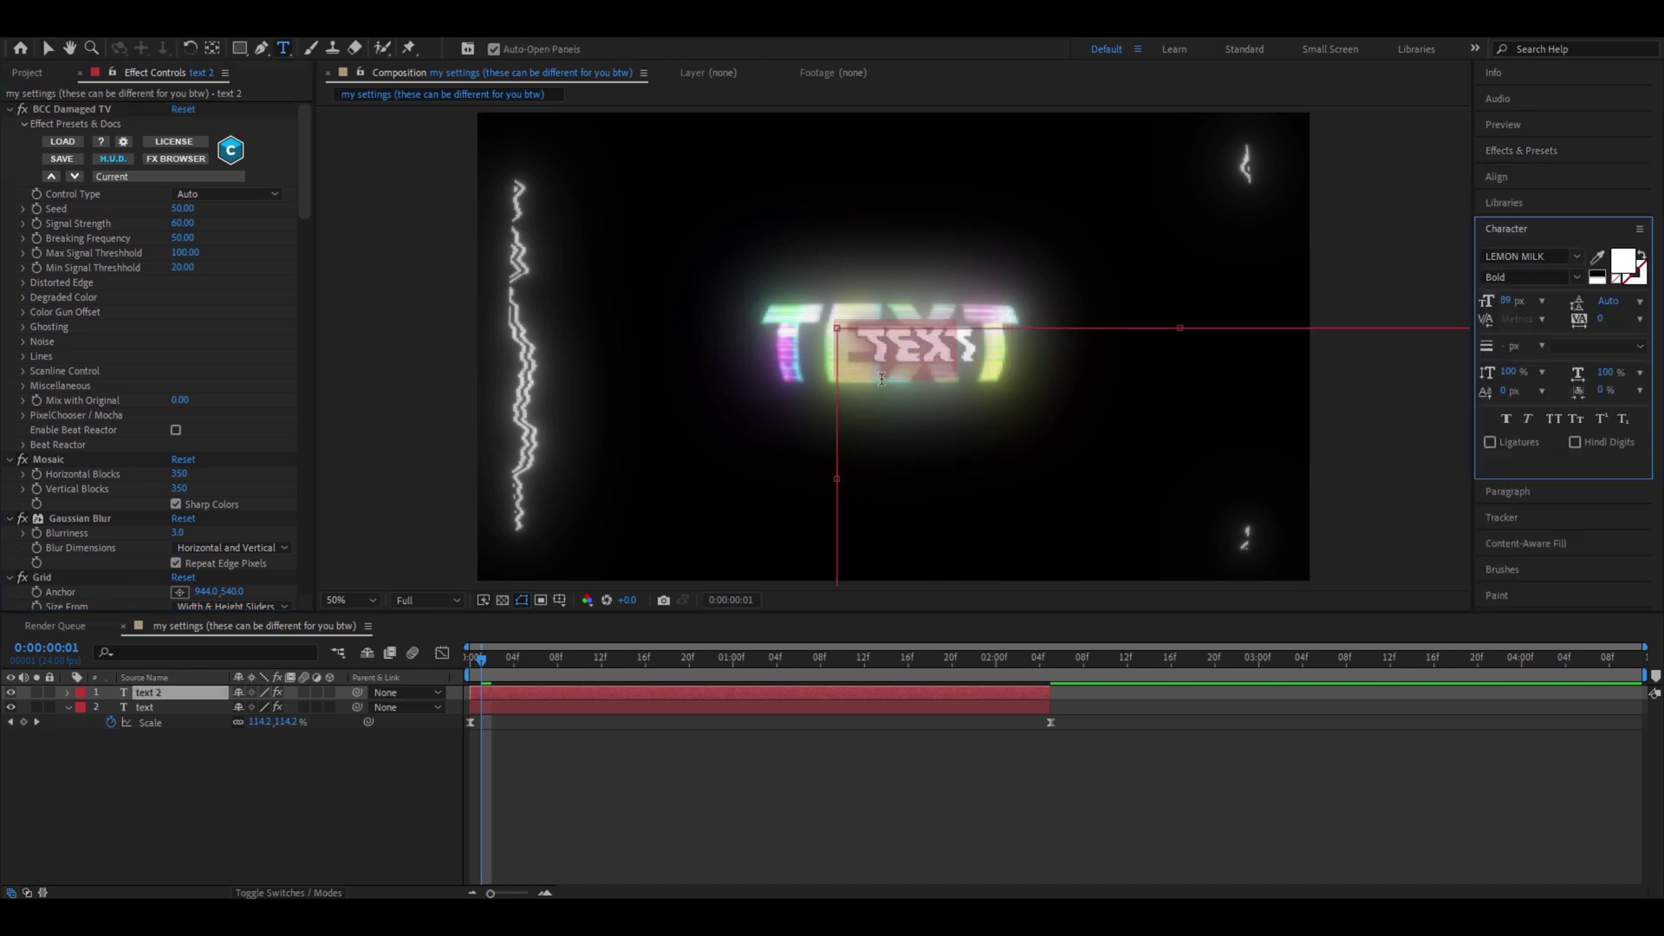
text(wa)
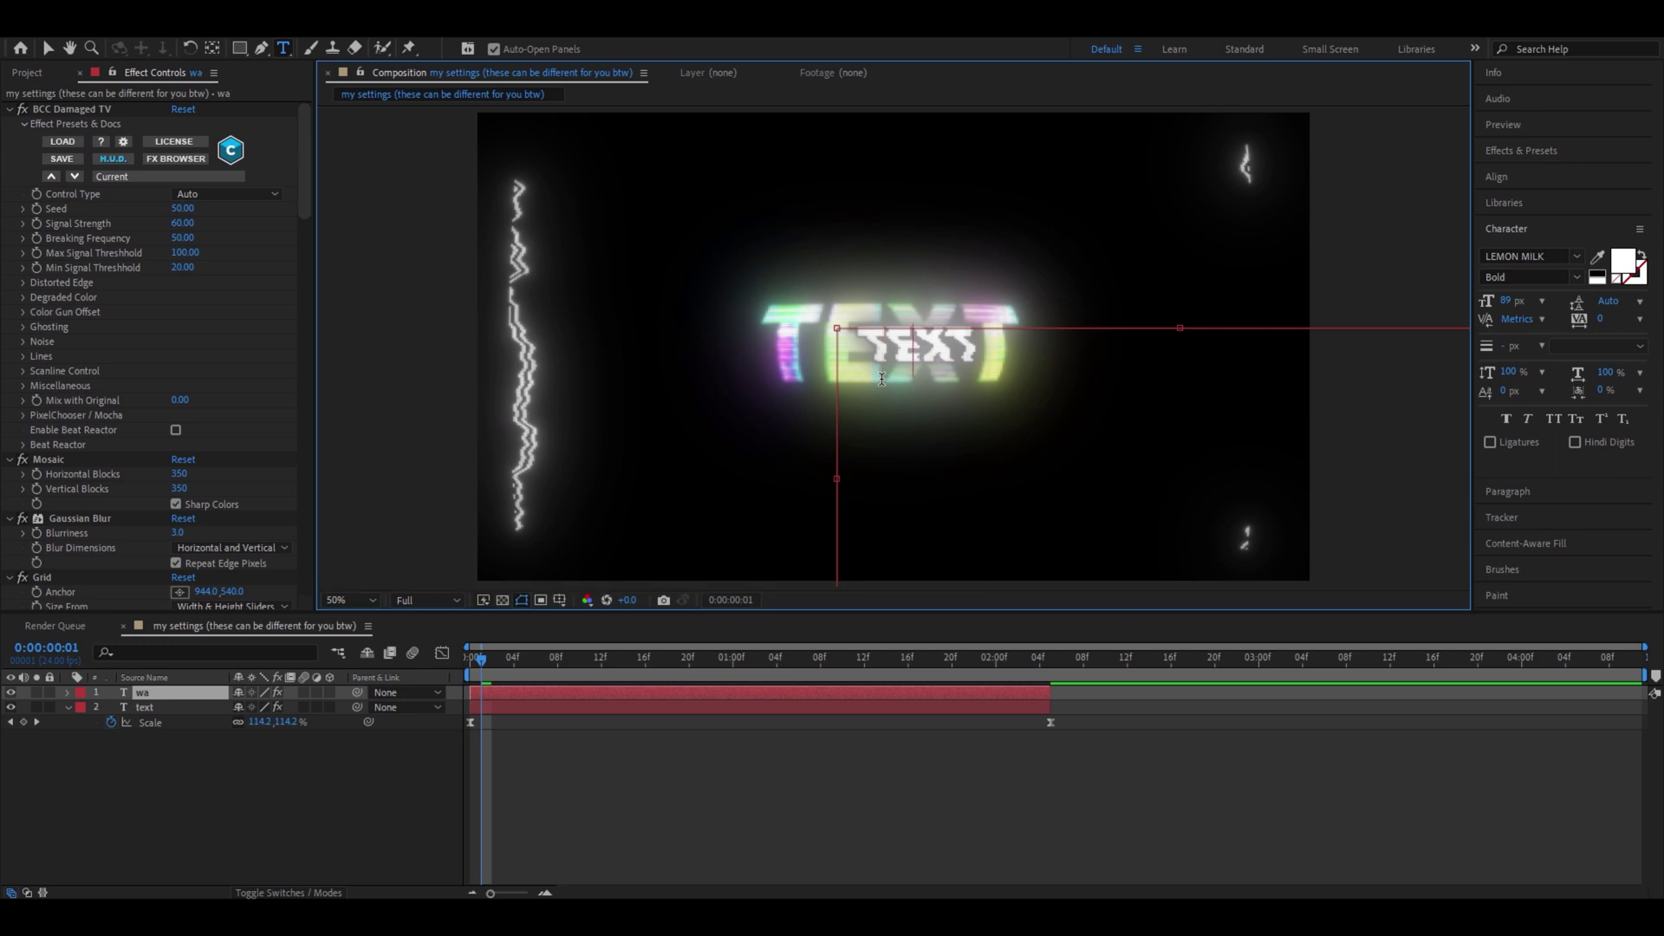
text(nt this?)
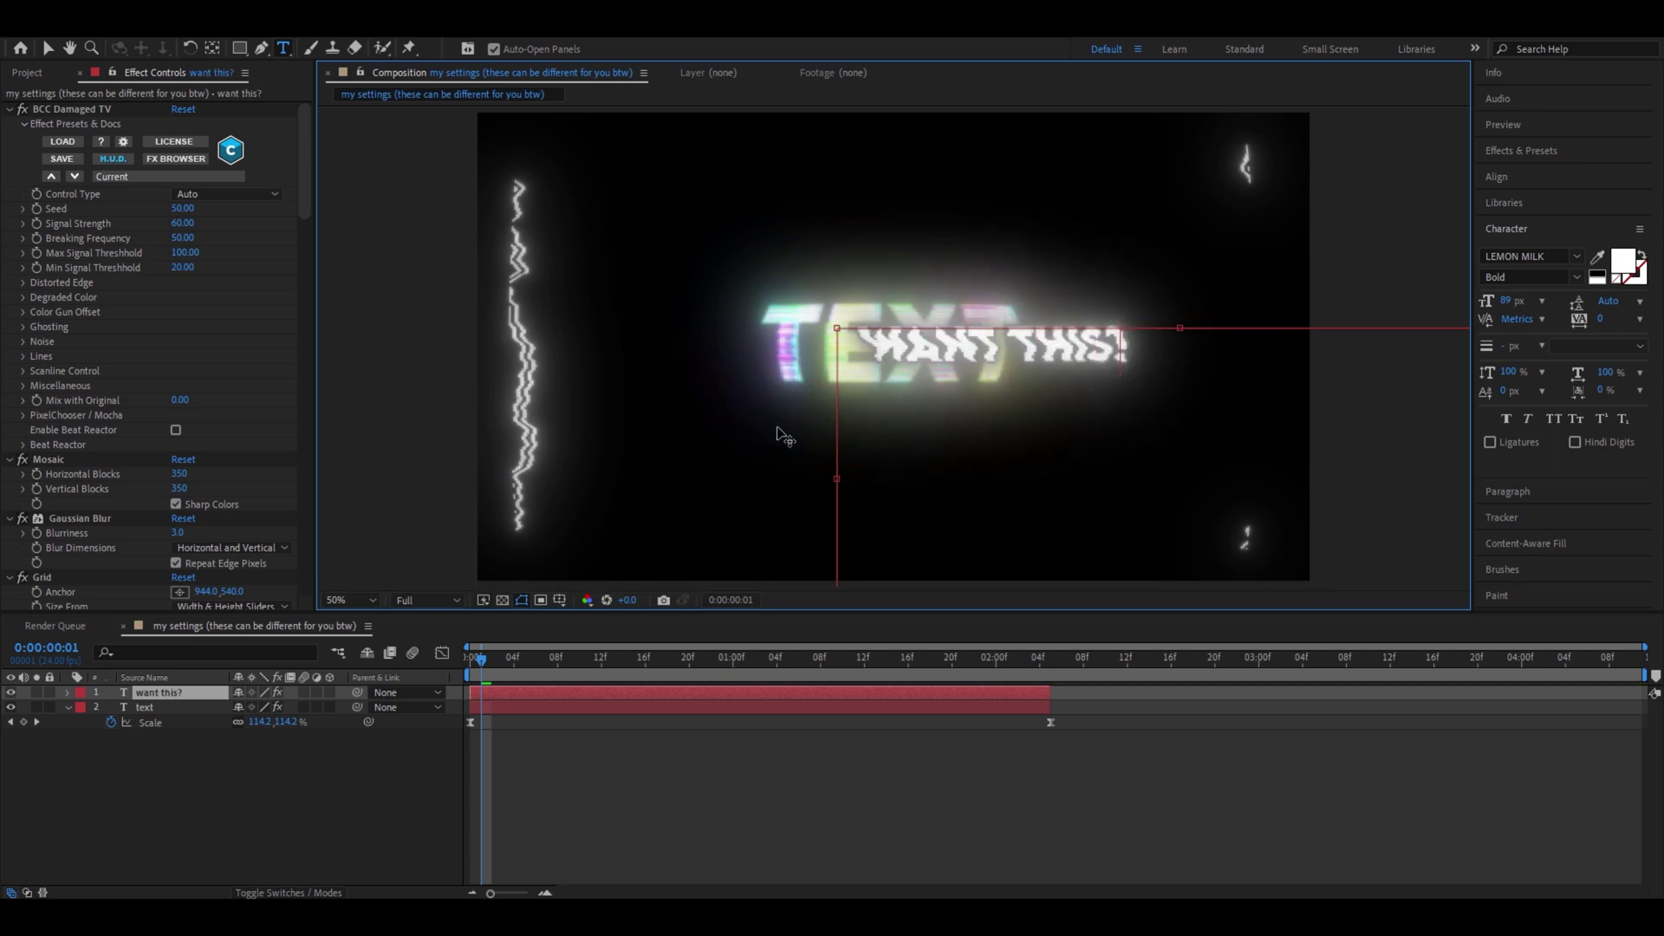
drag(302, 179, 329, 563)
drag(180, 440, 193, 441)
click(222, 692)
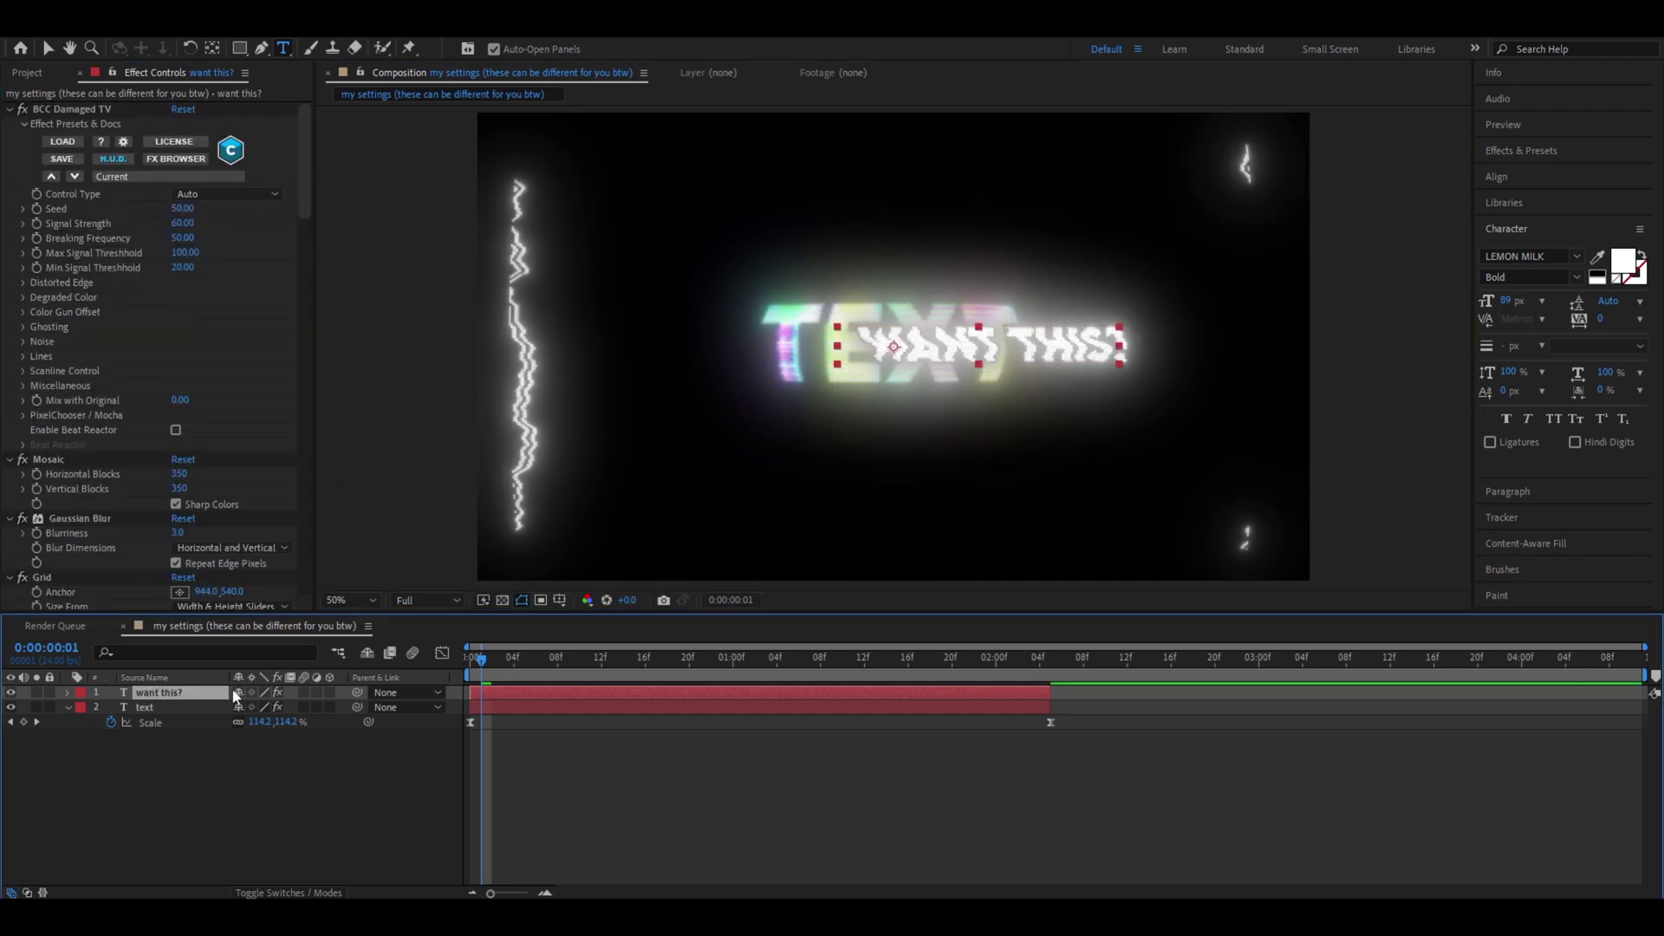
Step: Move the "want this?" layer below the text layer and trim it to a single frame at 0:00:00:01
mouse_move(171, 692)
mouse_down()
mouse_move(168, 716)
mouse_move(173, 687)
mouse_up()
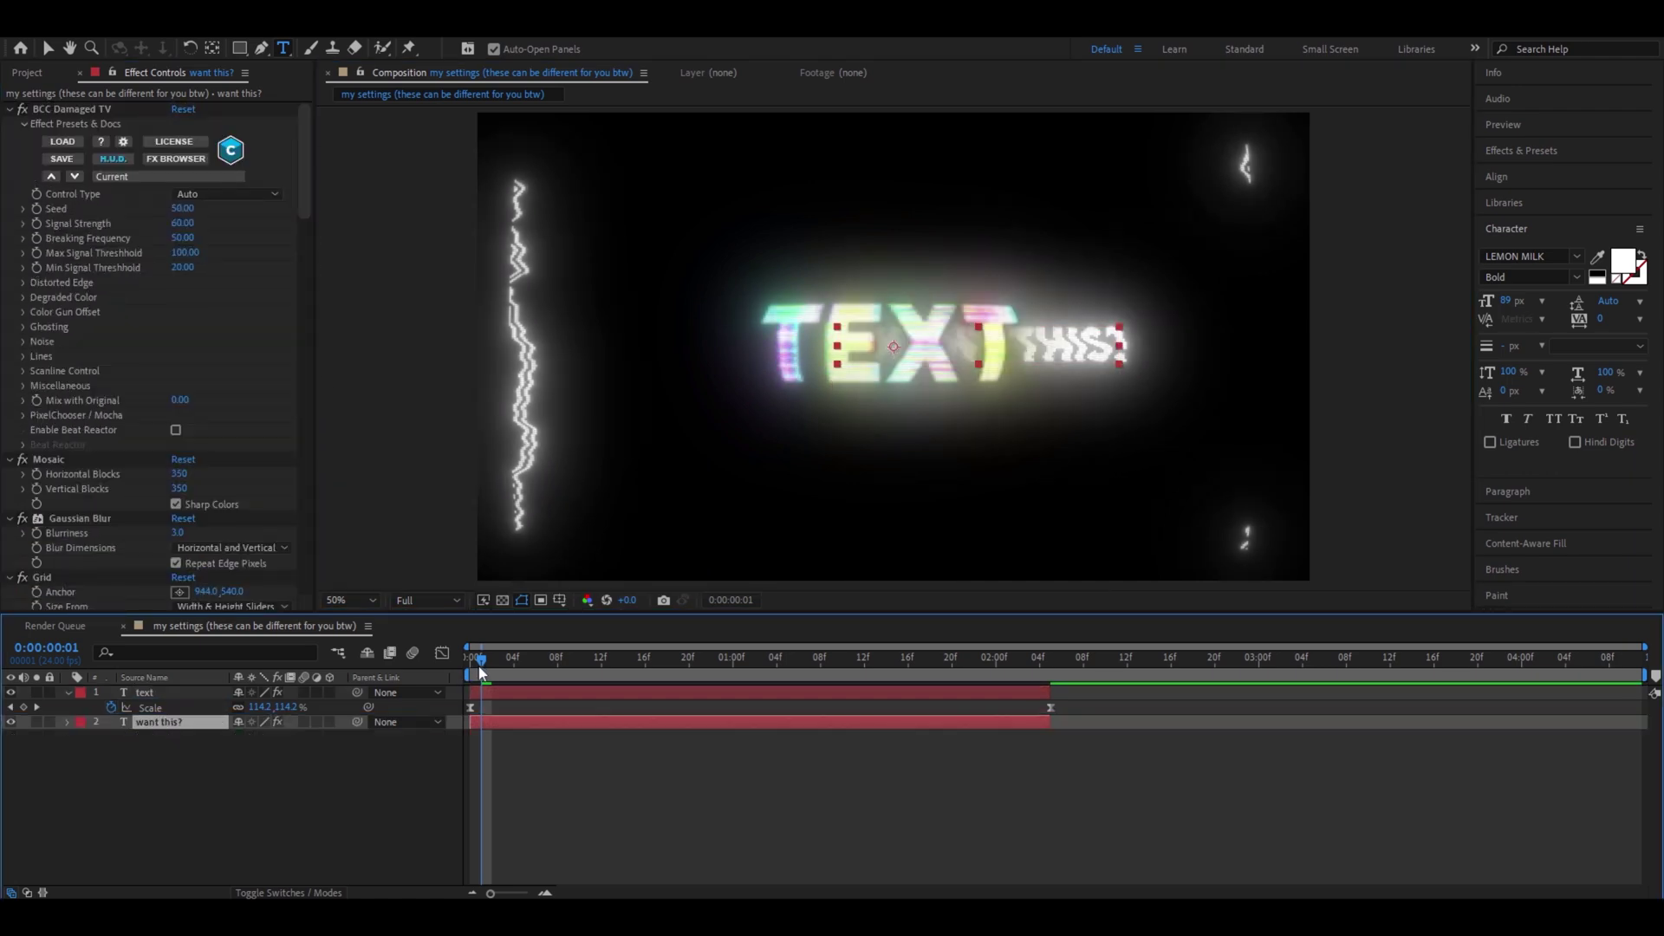
mouse_move(480, 665)
mouse_down()
mouse_move(527, 663)
mouse_move(503, 664)
mouse_up()
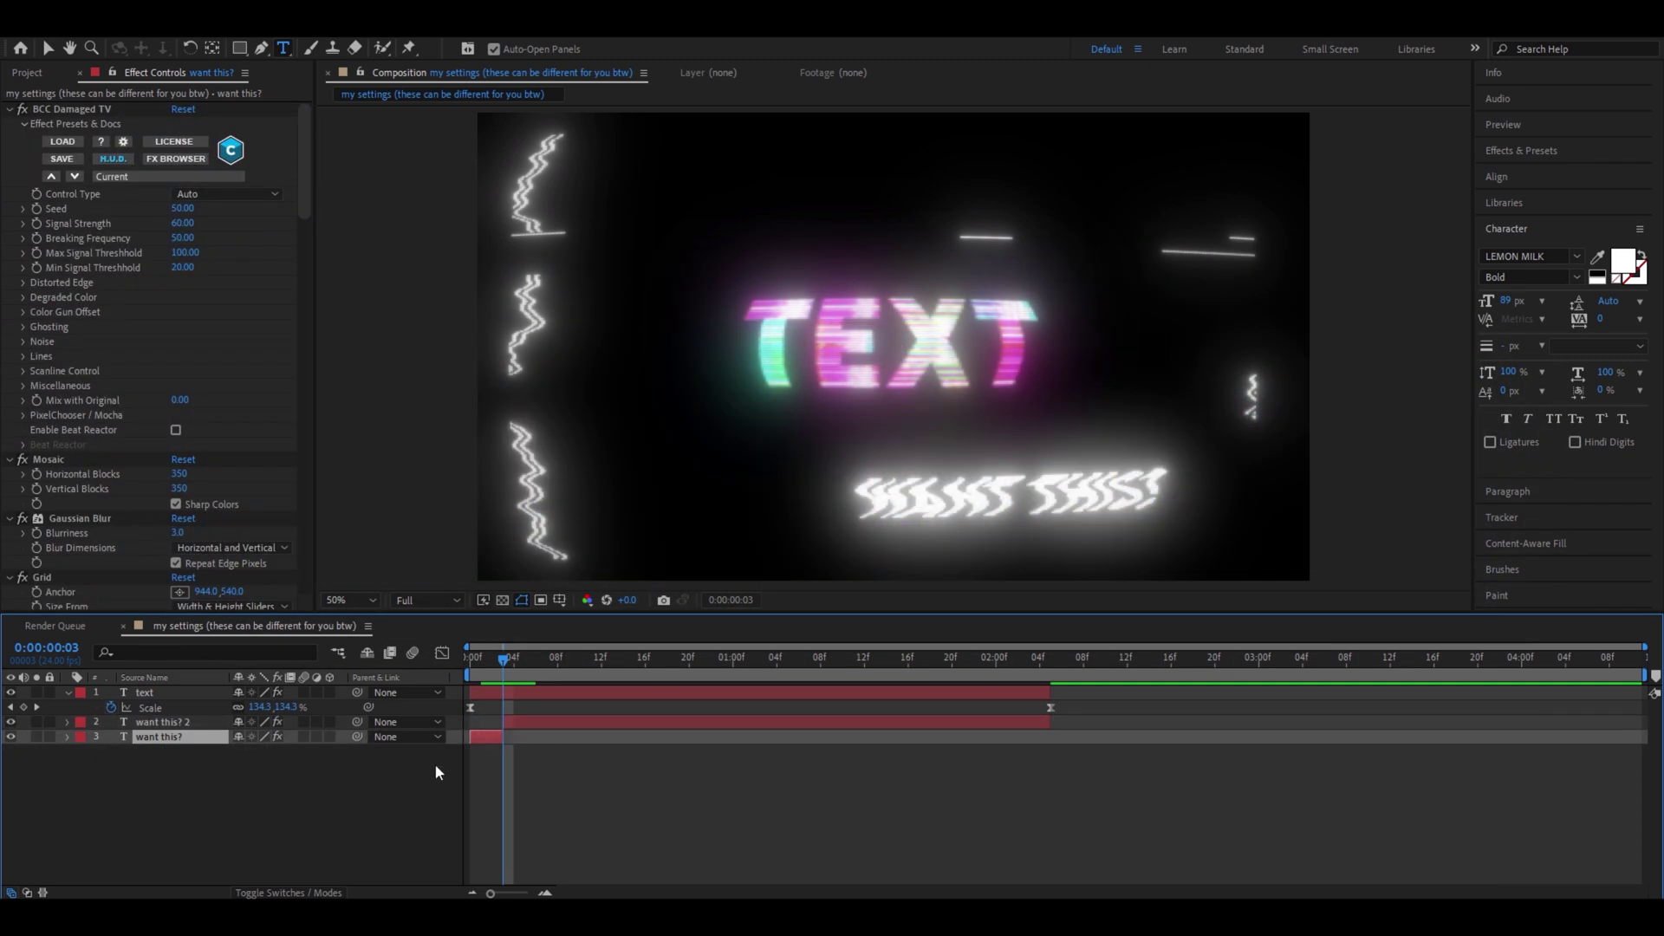
key(ctrl+shift+d)
scroll(491, 719, up, 3)
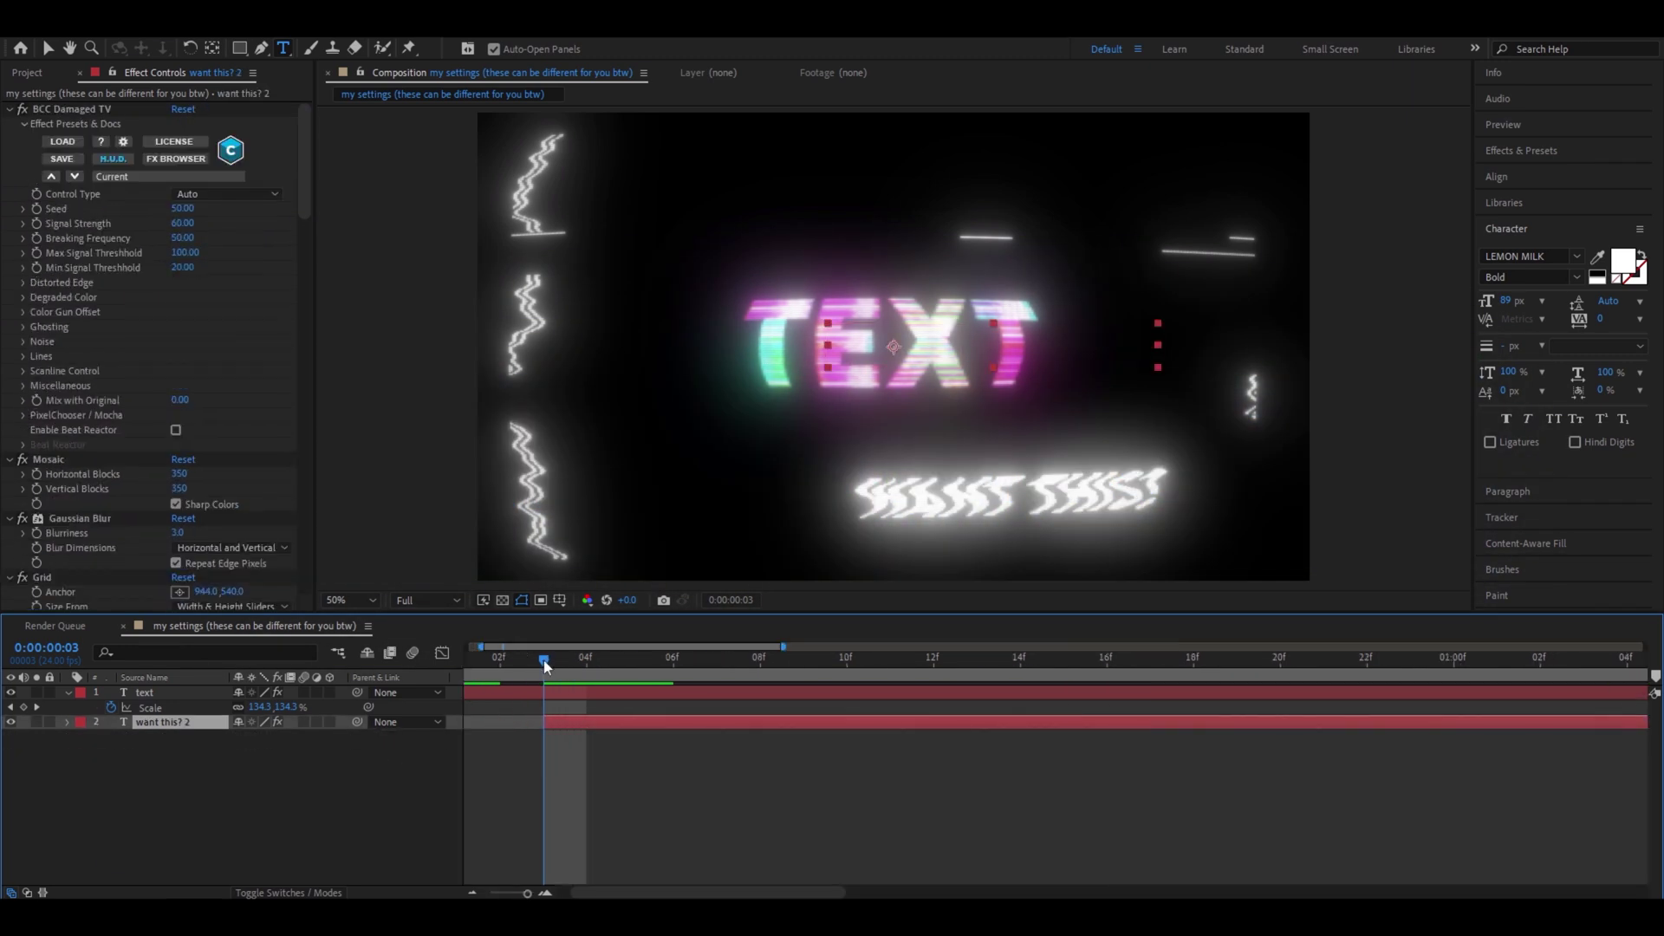
mouse_move(545, 666)
mouse_down()
mouse_move(579, 668)
mouse_move(557, 682)
mouse_move(403, 670)
mouse_move(514, 657)
mouse_up()
key(ctrl+shift+d)
key(Delete)
scroll(650, 722, down, 2)
click(559, 726)
key([)
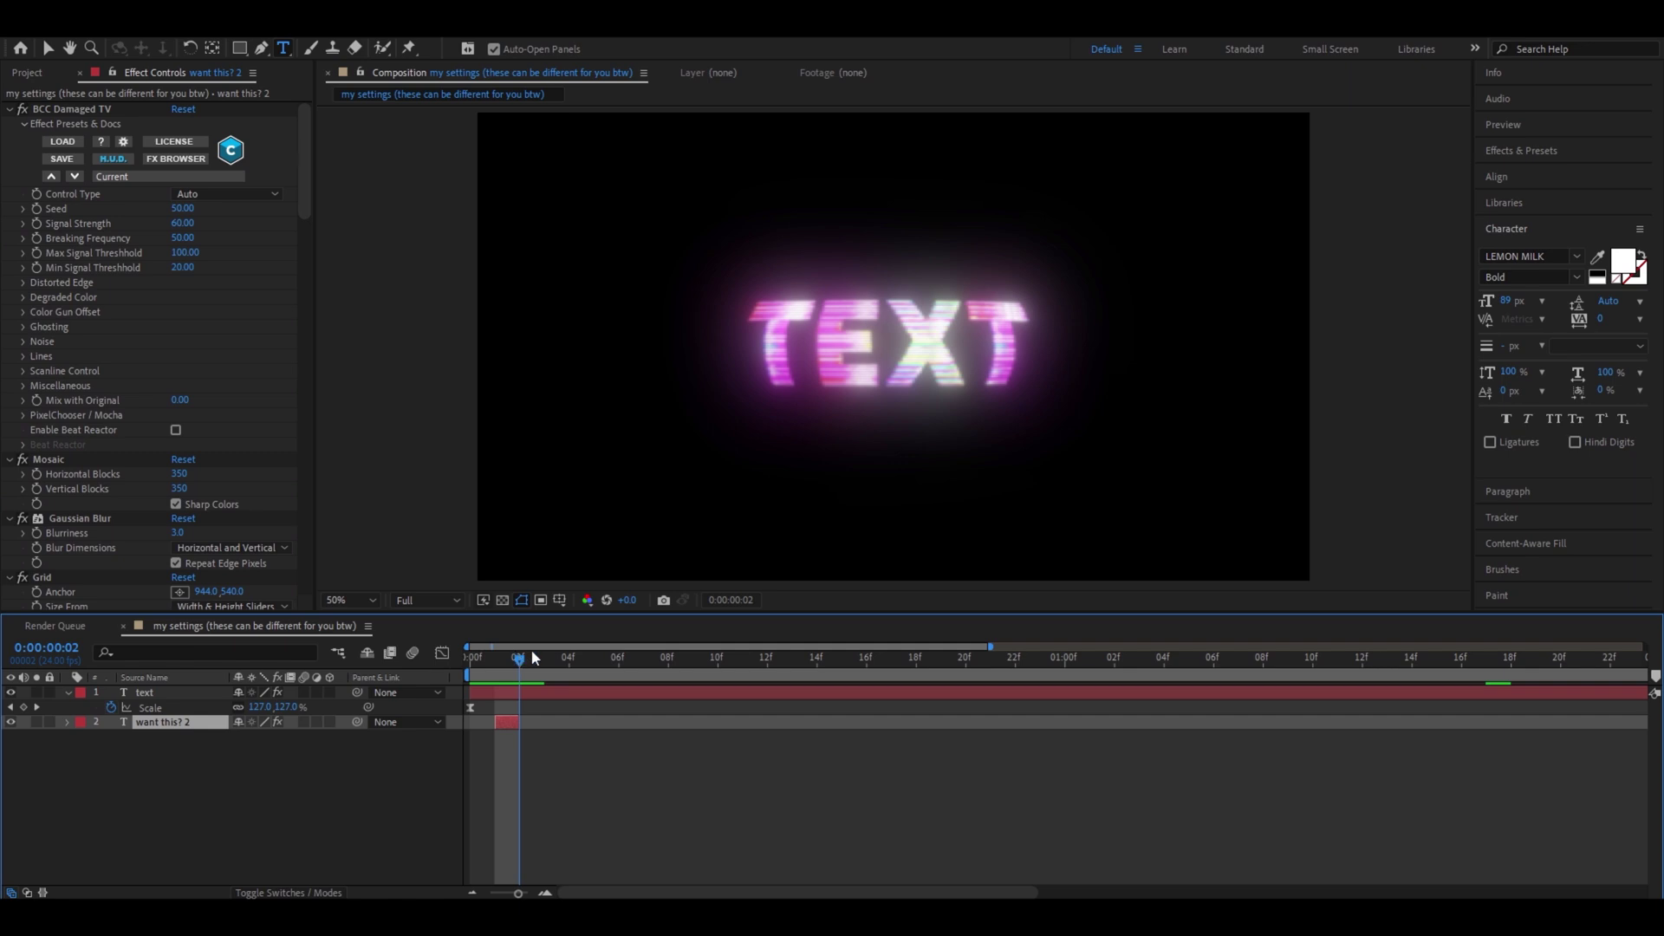
Step: Duplicate the one-frame "want this?" layer three times, placing the copies at frames 3, 5 and 7
click(533, 659)
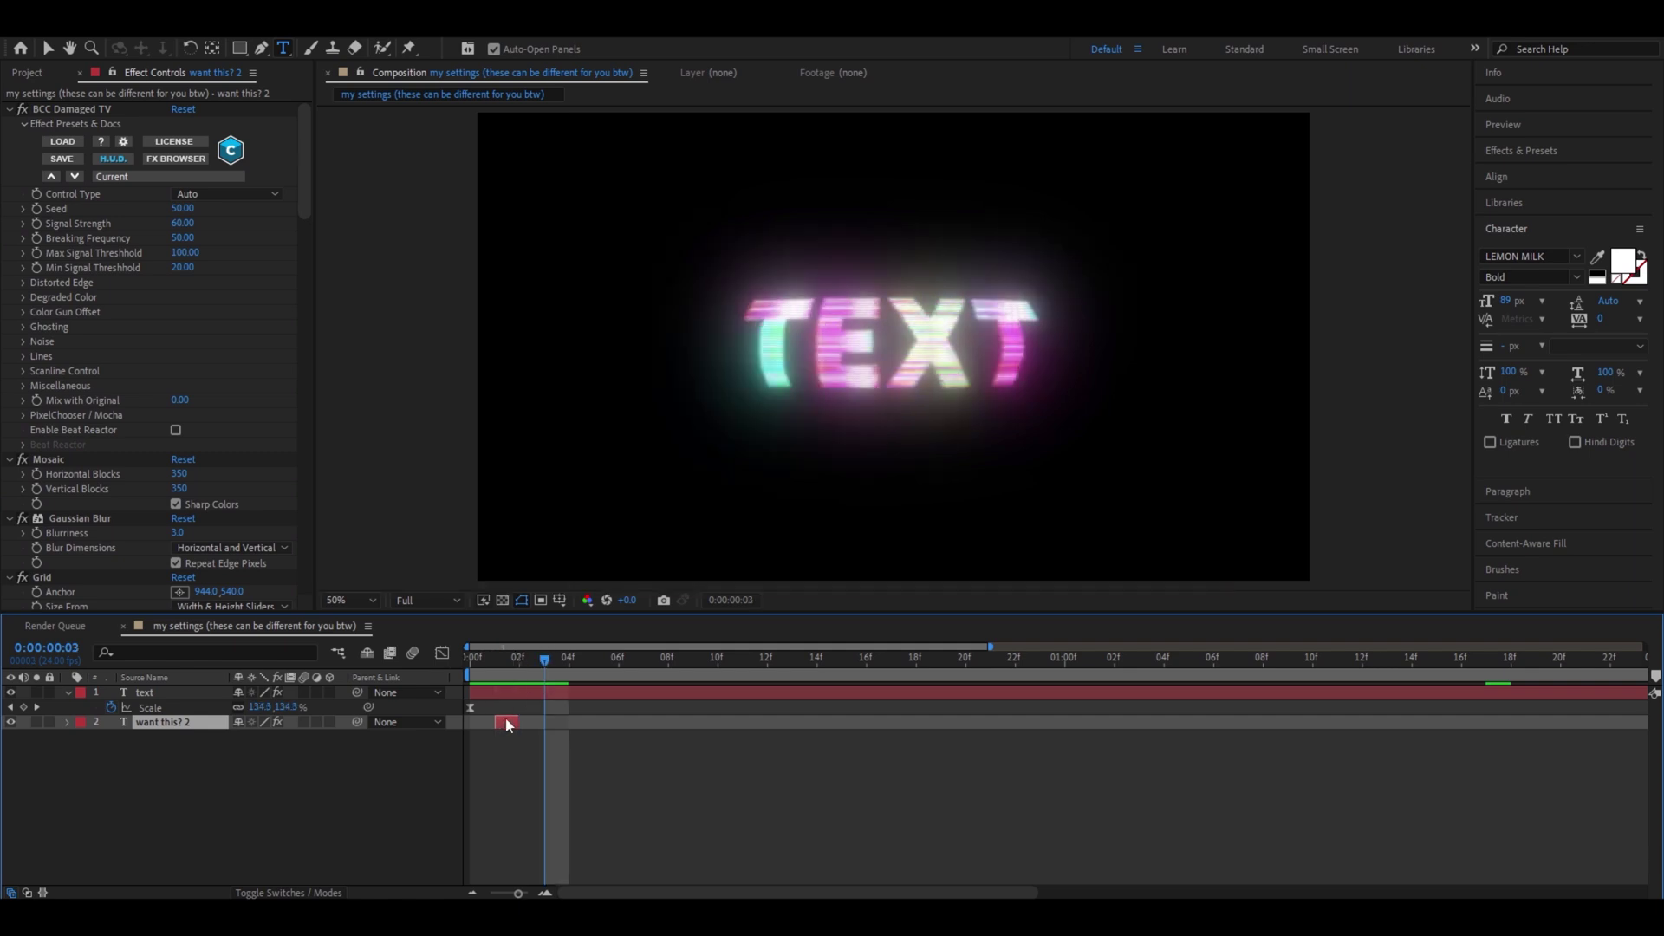
key(ctrl+d)
drag(509, 724, 548, 721)
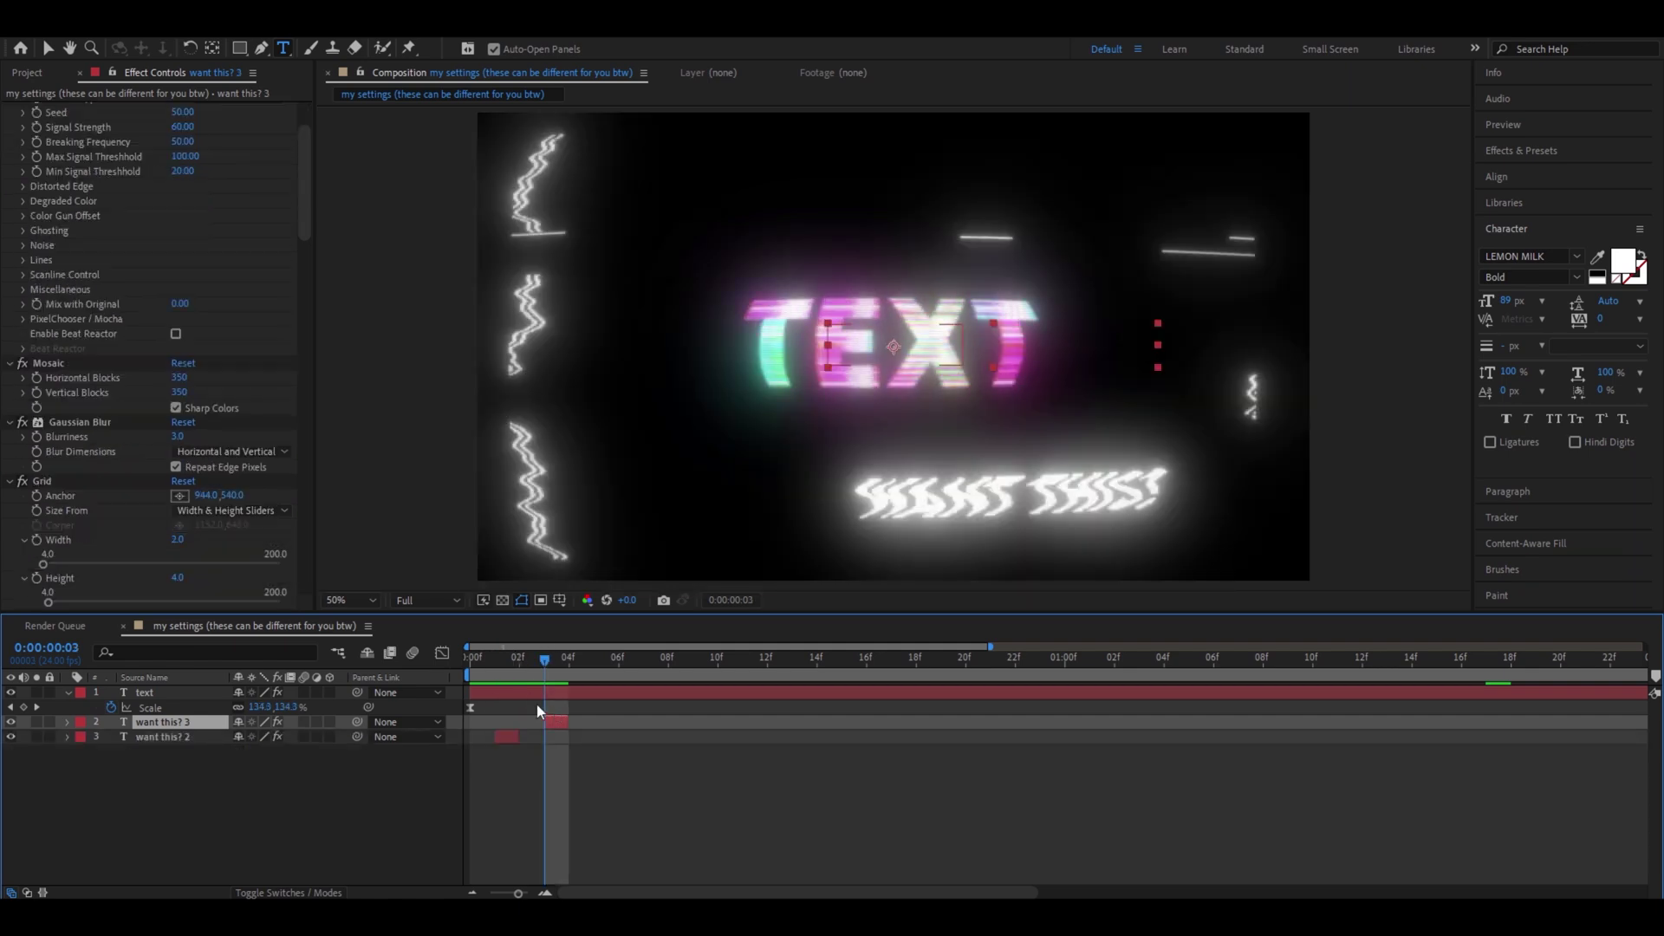
key(Page_Down)
key(Page_Down)
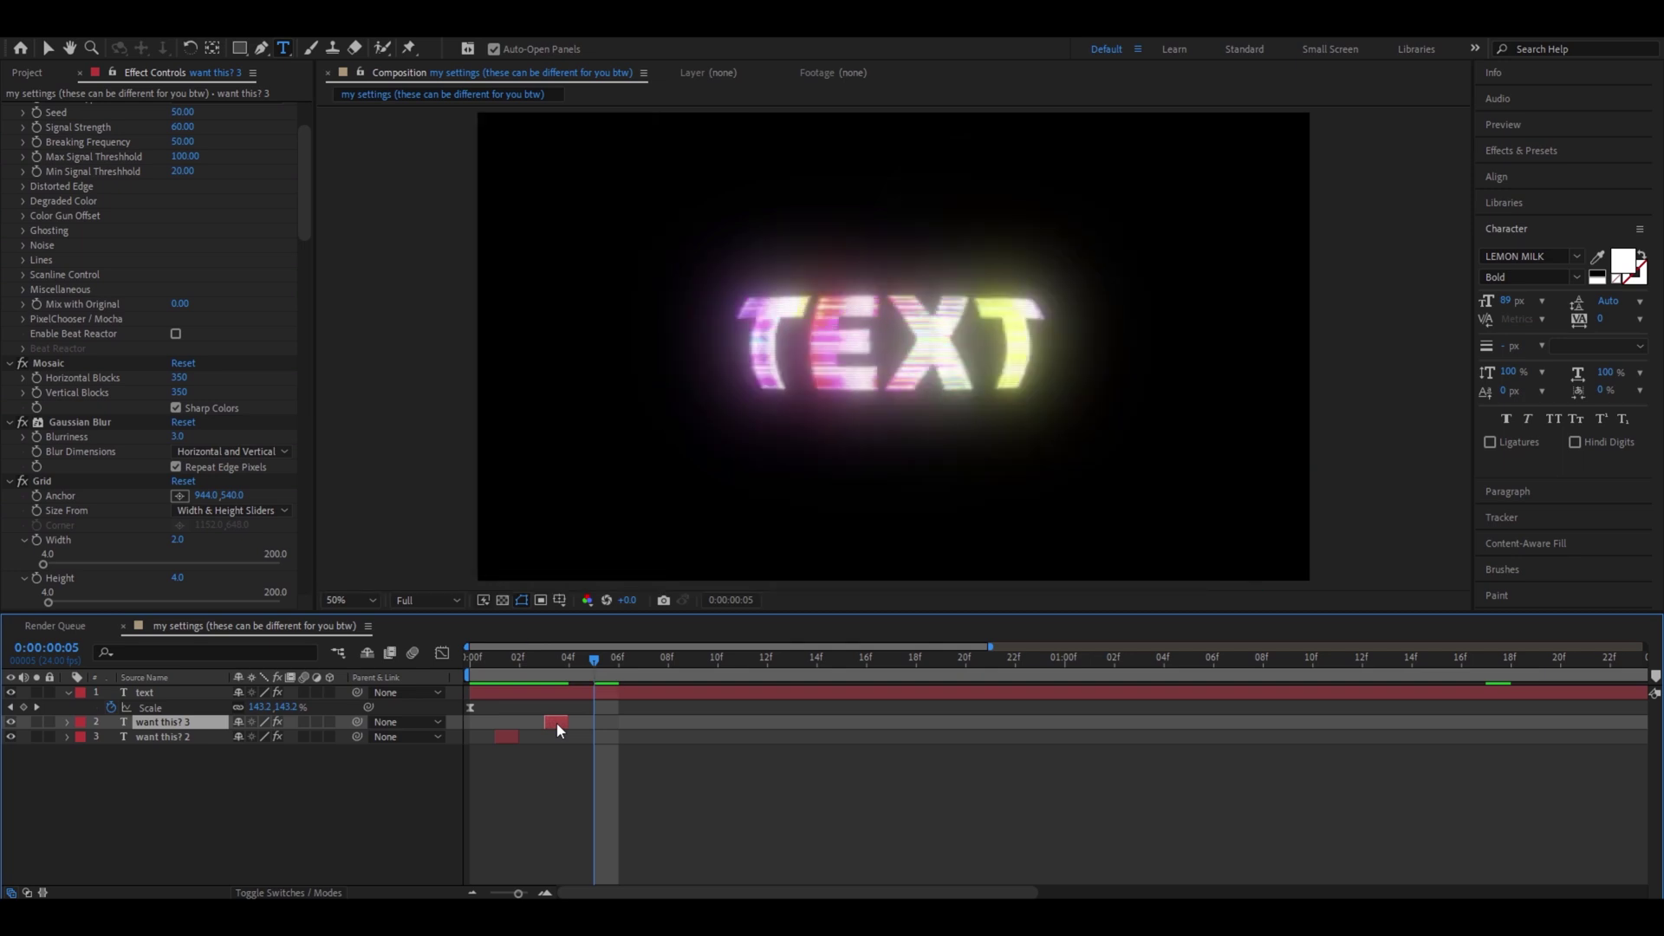
key(ctrl+d)
drag(555, 723, 607, 723)
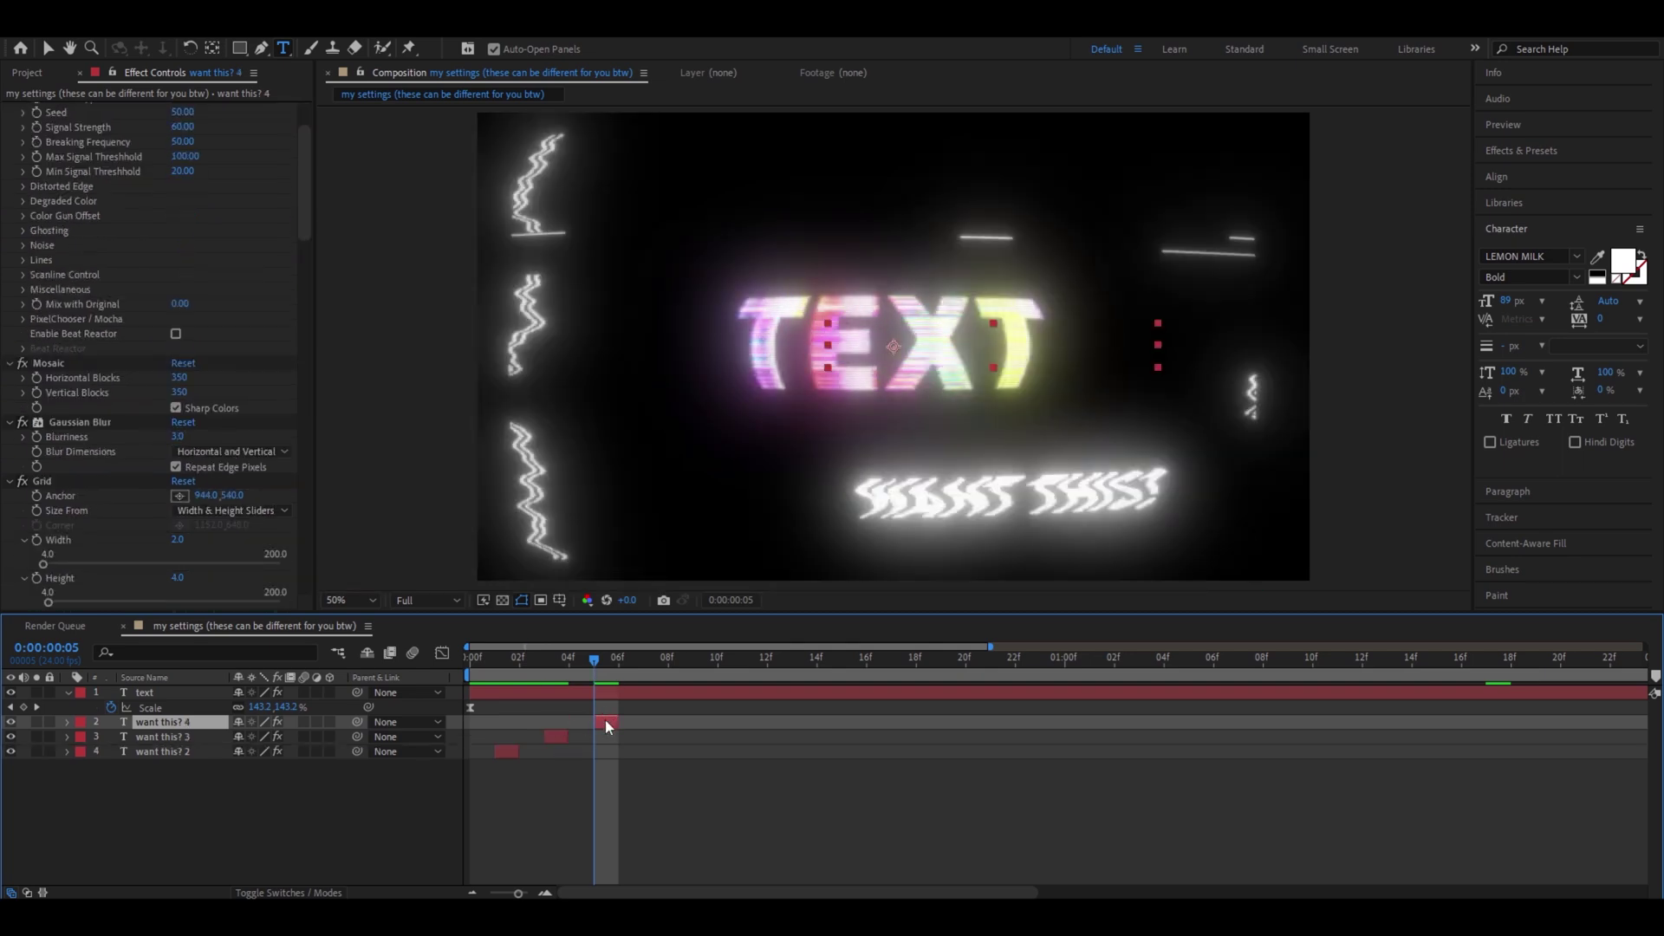
key(ctrl+d)
drag(605, 721, 642, 724)
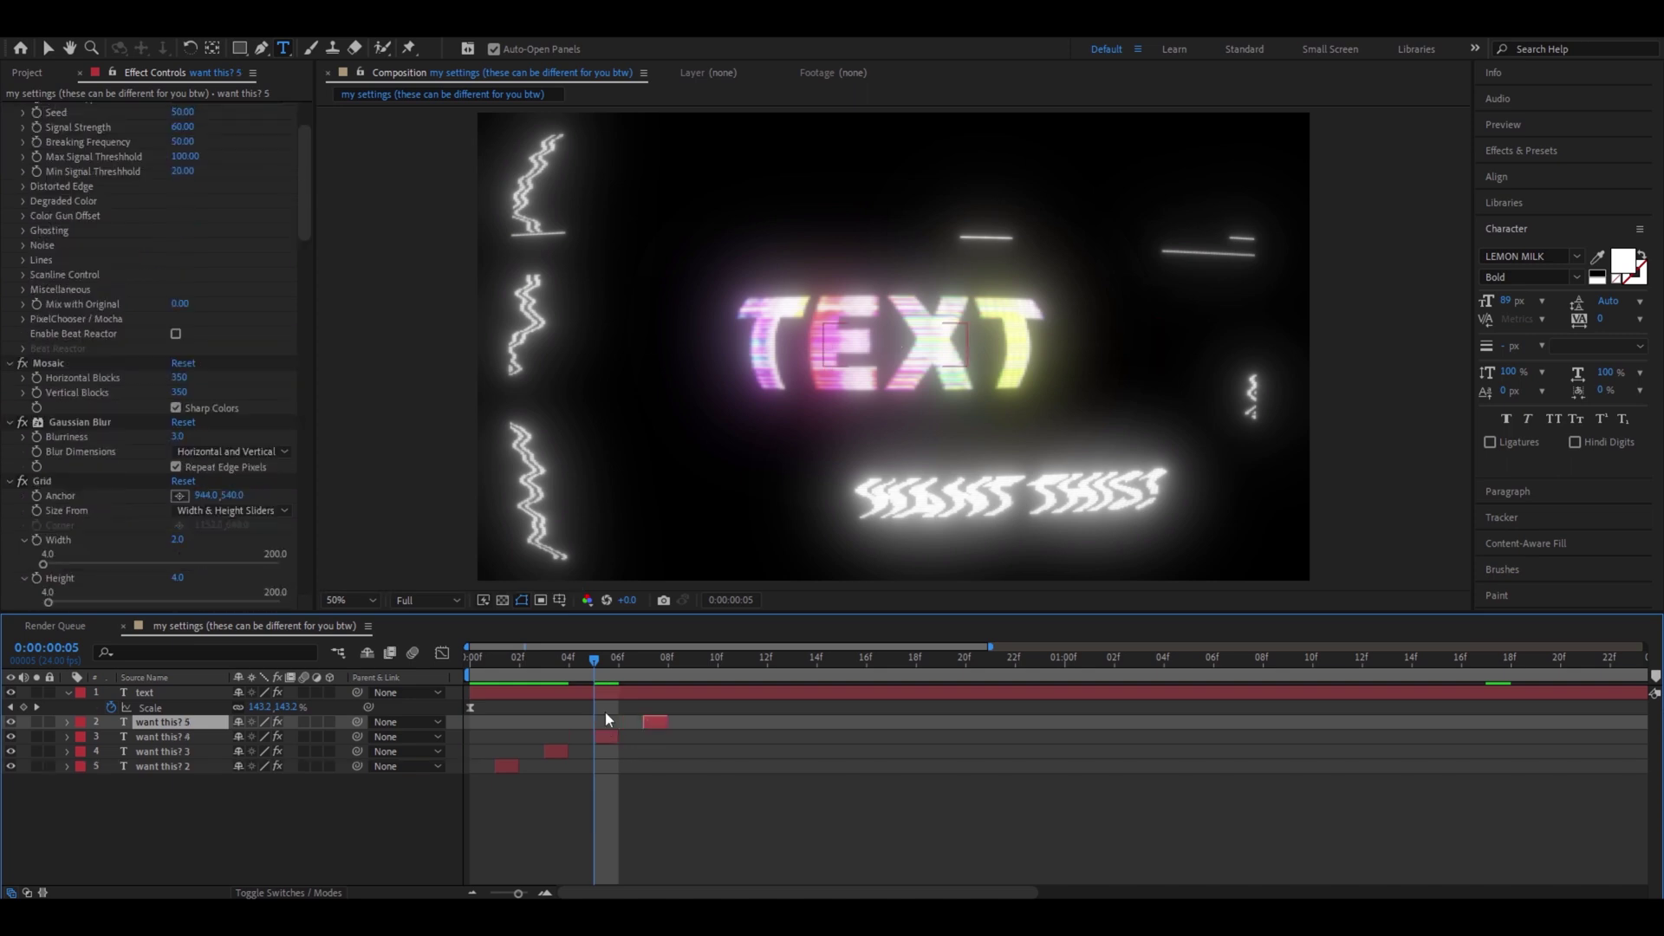
Step: Add two more copies of the one-frame "want this?" layer at 0:00:01:00 and 0:00:01:03
drag(595, 661, 1073, 662)
key(ctrl+d)
drag(652, 719, 1145, 723)
key(ctrl+d)
Step: Create an adjustment layer above the text layer and trim it to a single frame at 0:00:00:02
click(1113, 664)
drag(1111, 664, 509, 665)
click(520, 690)
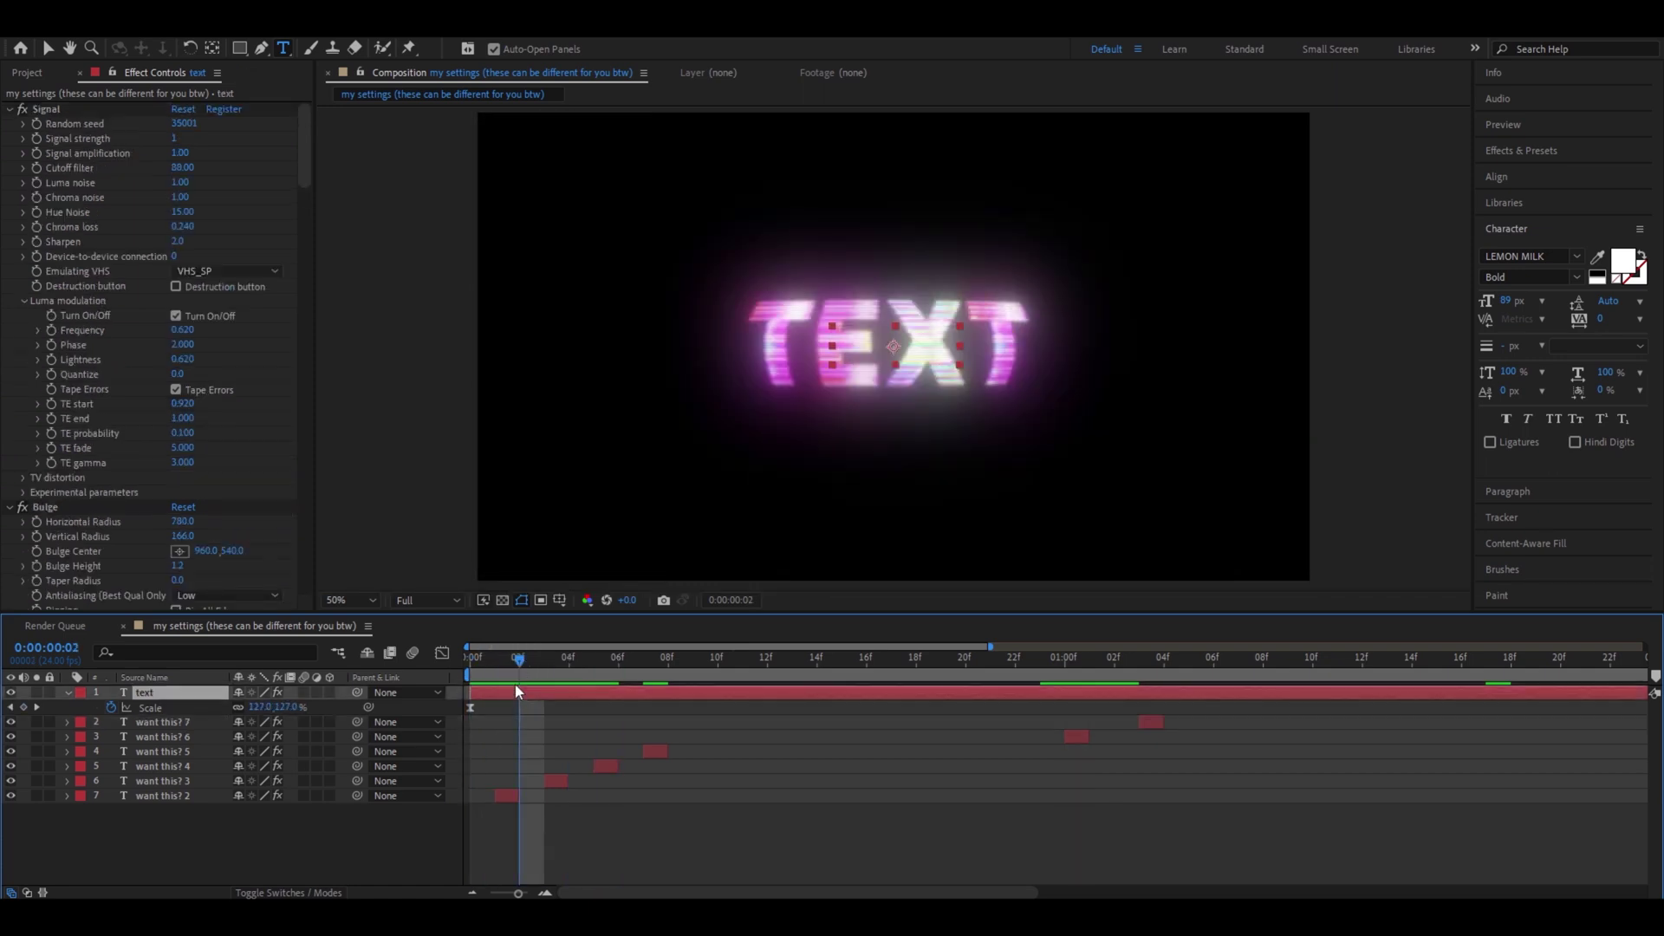
key(ctrl+alt+y)
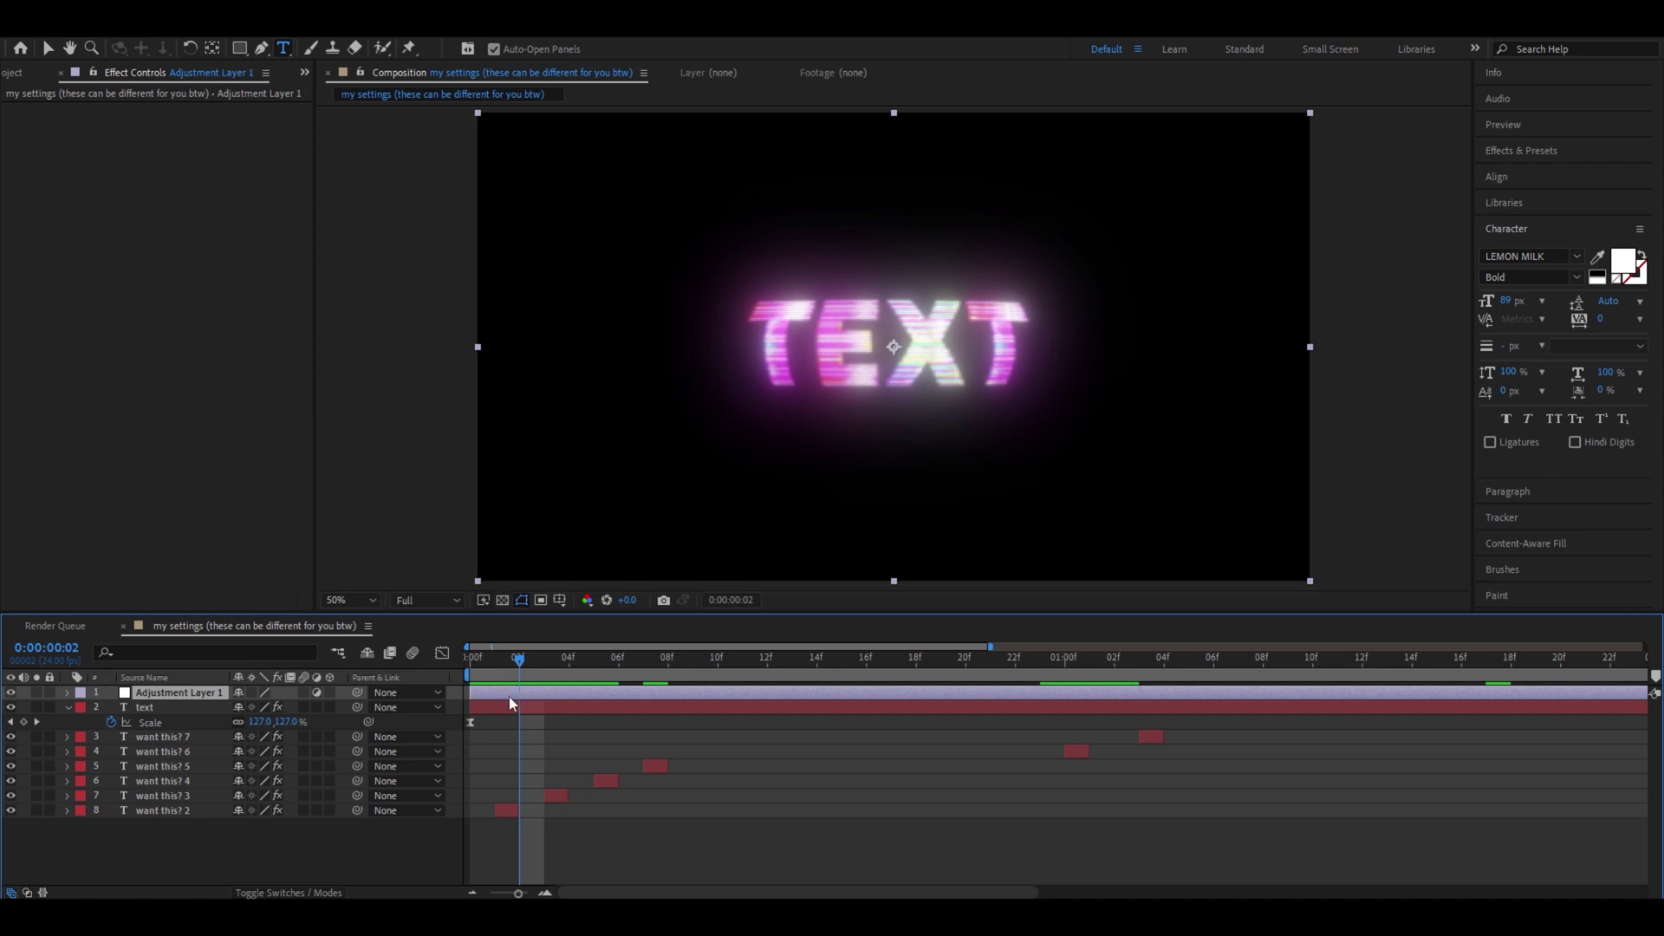
key(ctrl+d)
click(501, 708)
key(Delete)
Step: Apply the Invert effect from the Channel category to the one-frame adjustment layer
click(1525, 172)
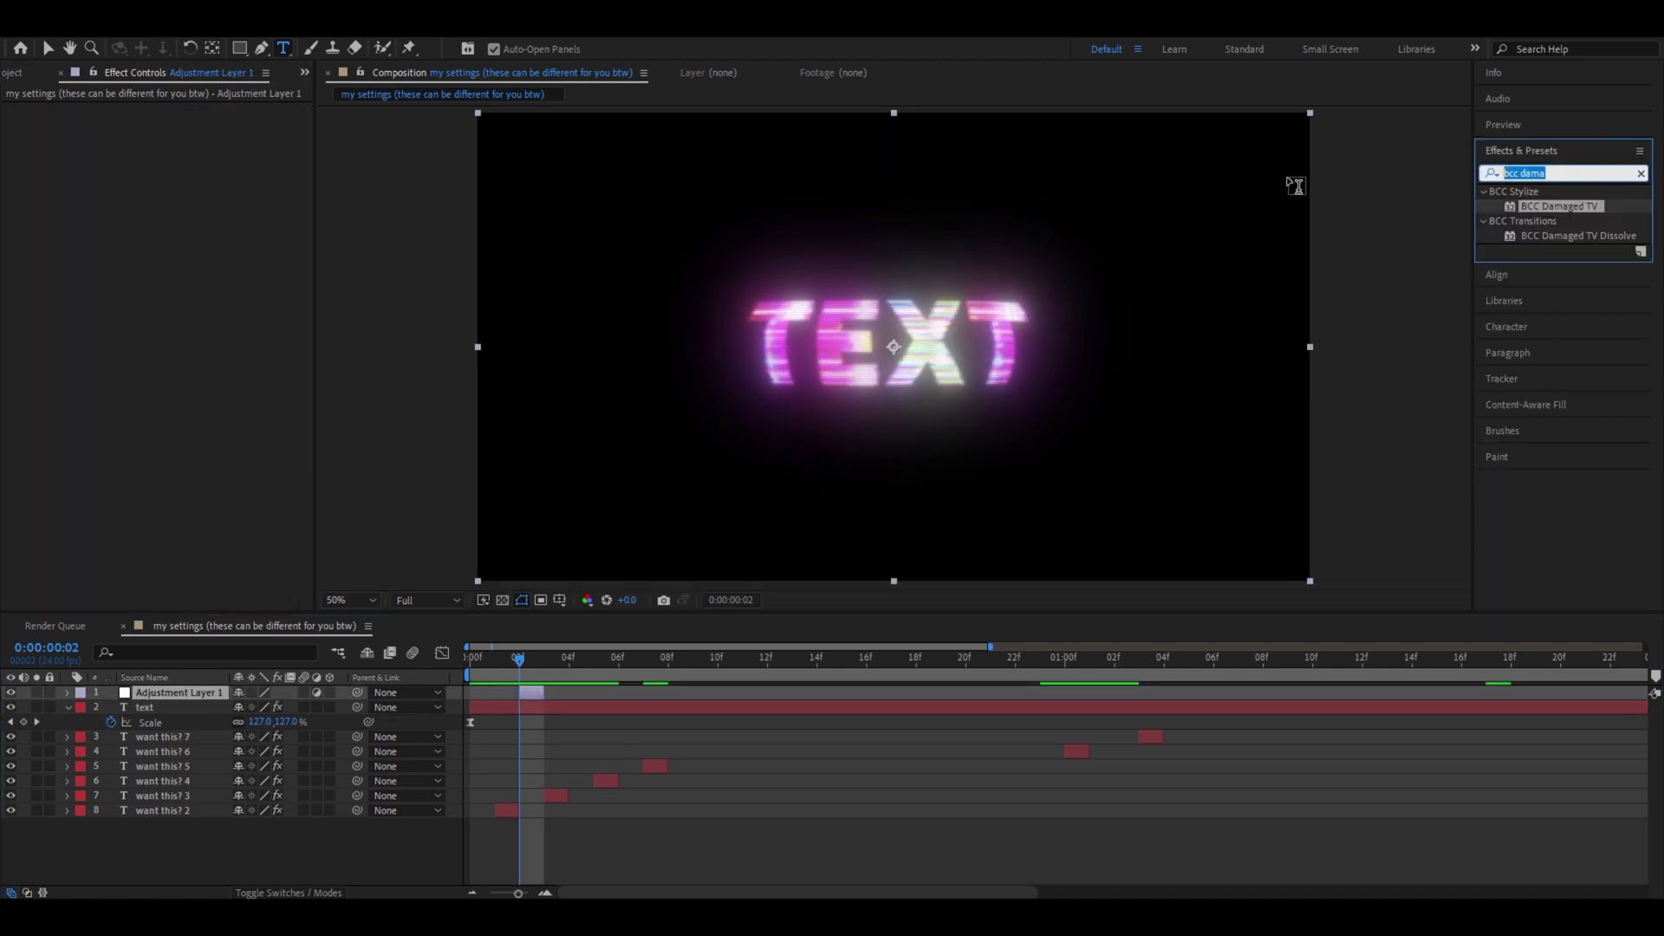
text(invert)
drag(1548, 295, 523, 694)
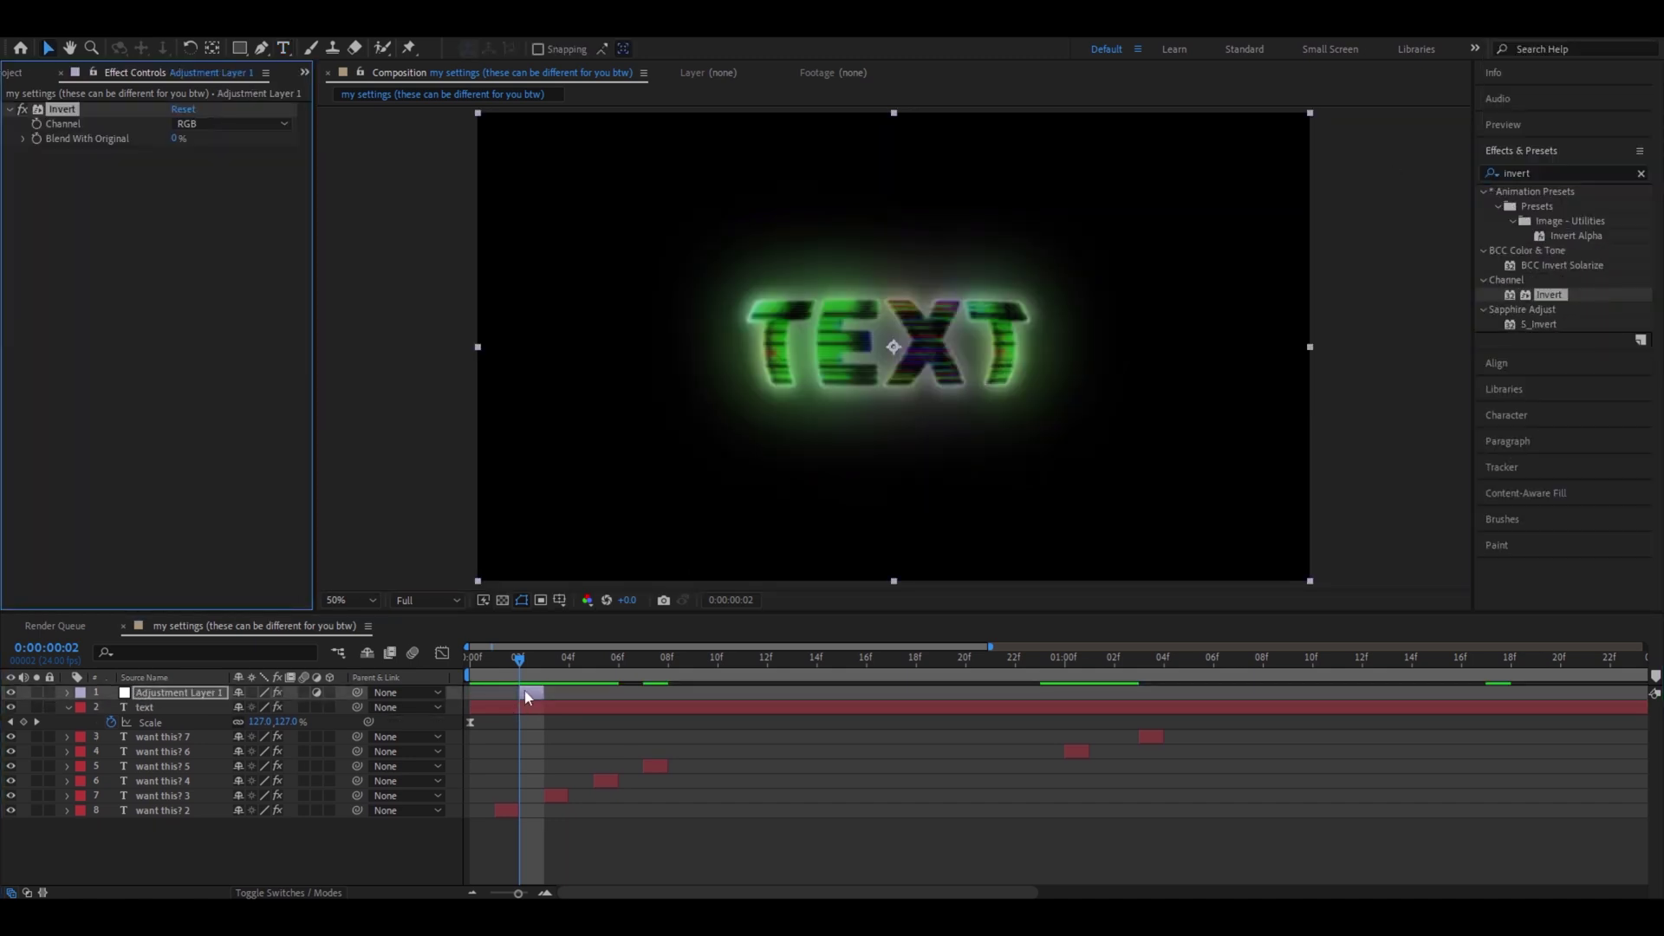
Step: Duplicate the Invert adjustment layer three times, placing the copies at frame 6, frame 8 and 0:00:01:01
click(517, 661)
key(ctrl+d)
click(565, 661)
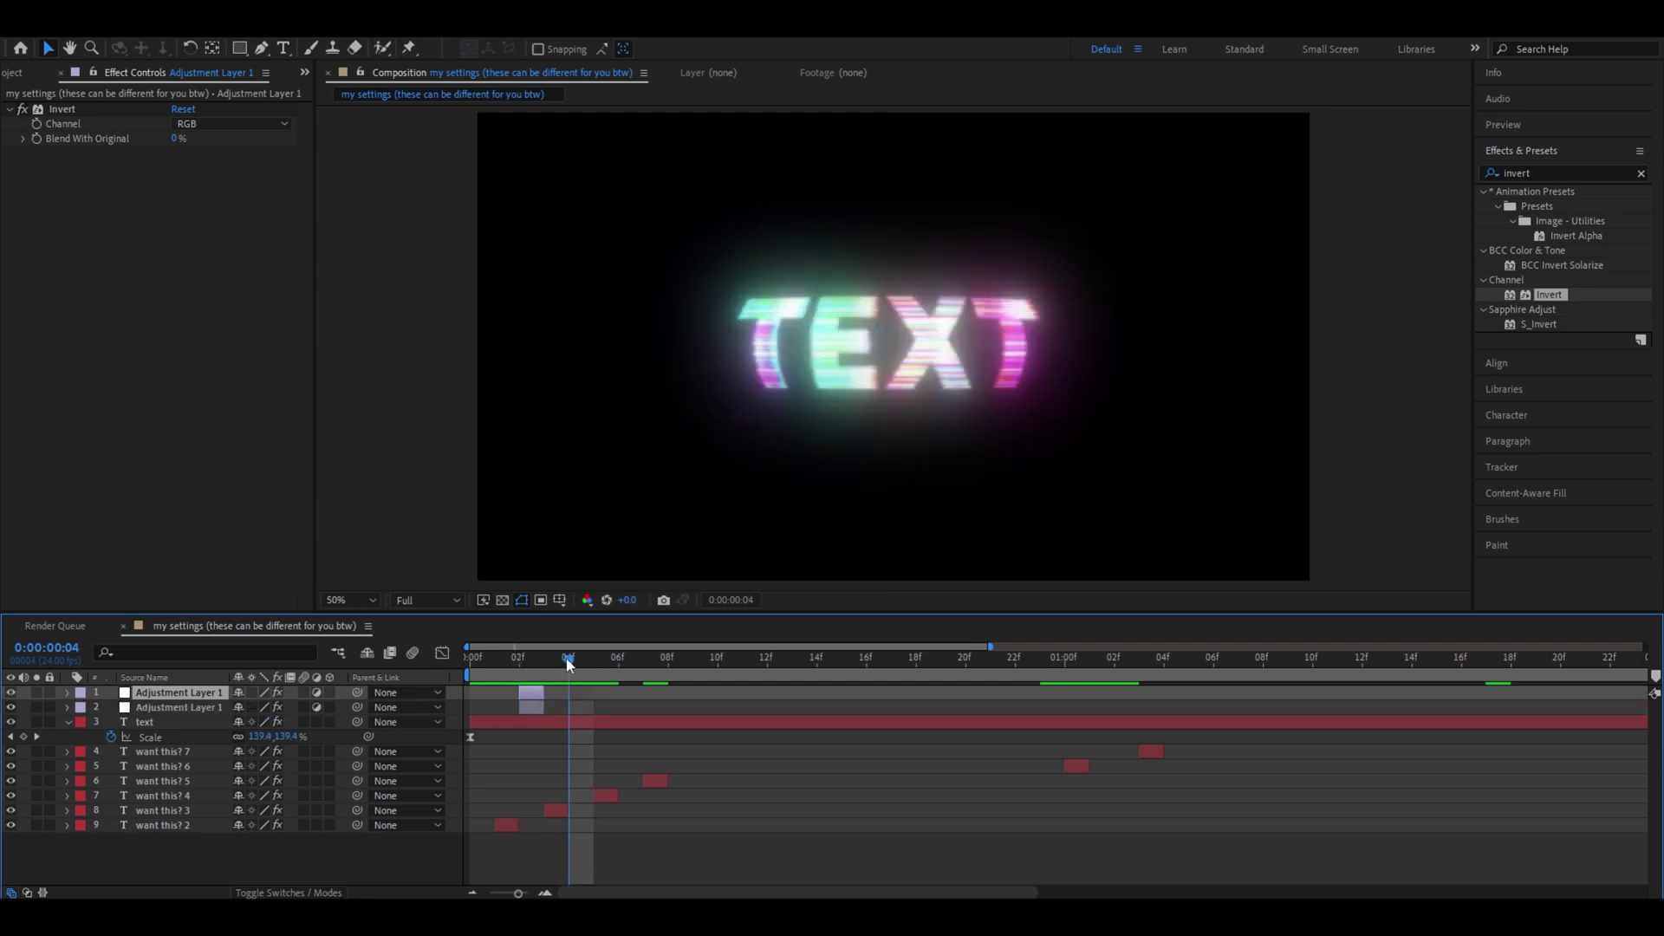
drag(532, 693, 583, 695)
click(624, 661)
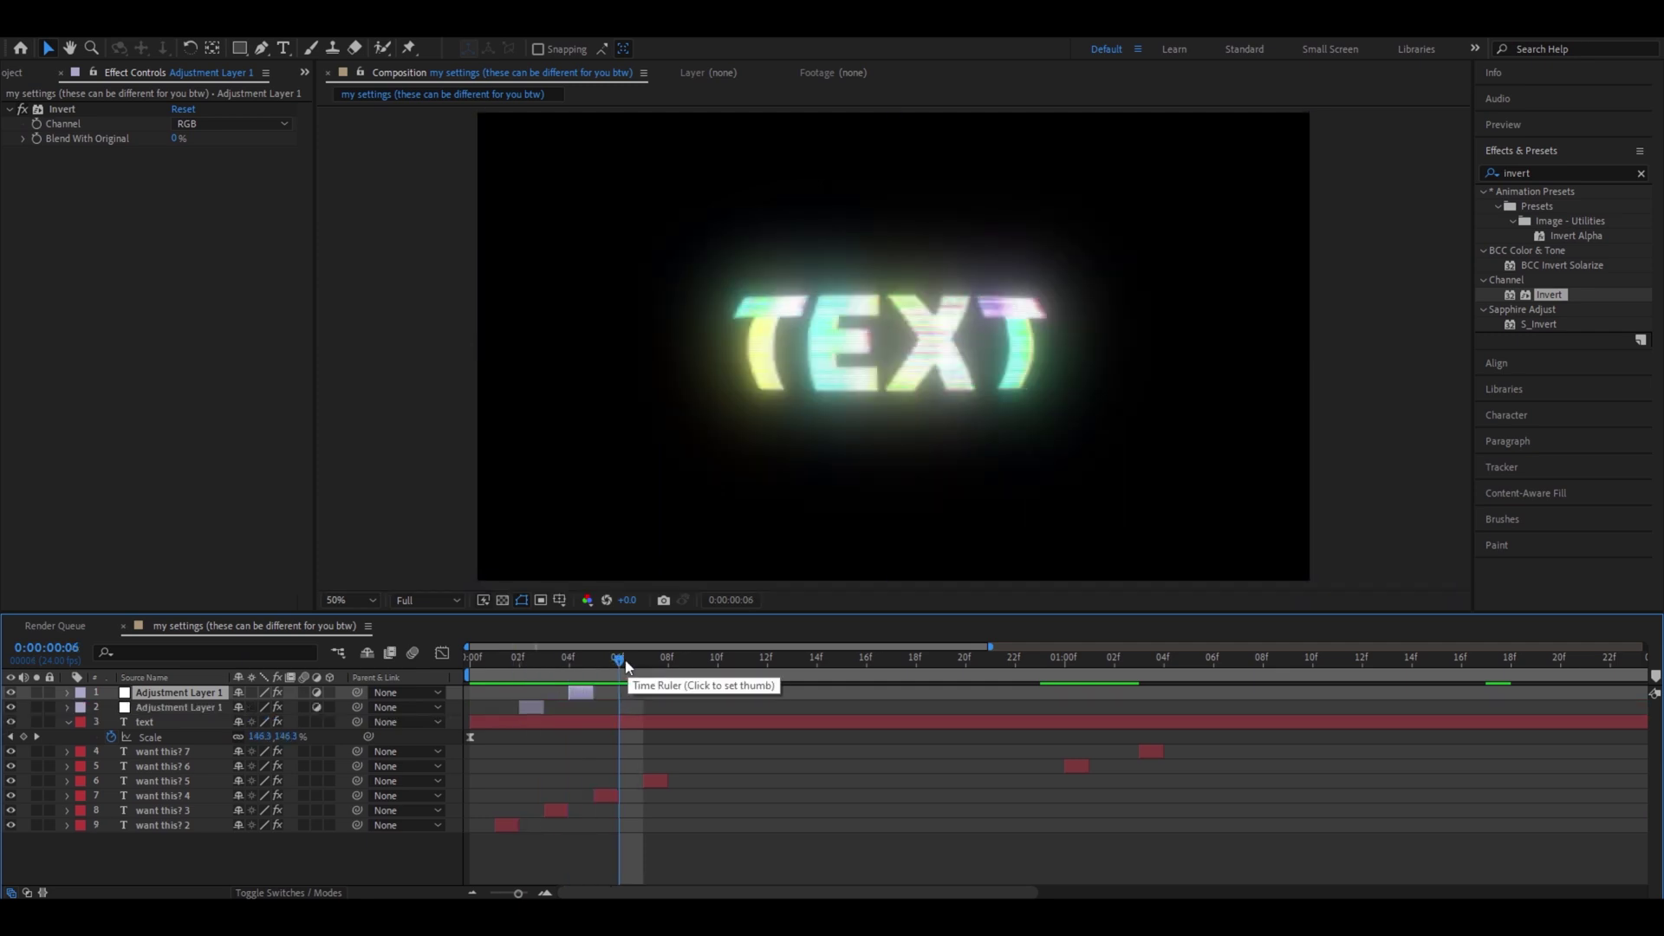
key(ctrl+d)
drag(582, 692, 1095, 674)
click(677, 692)
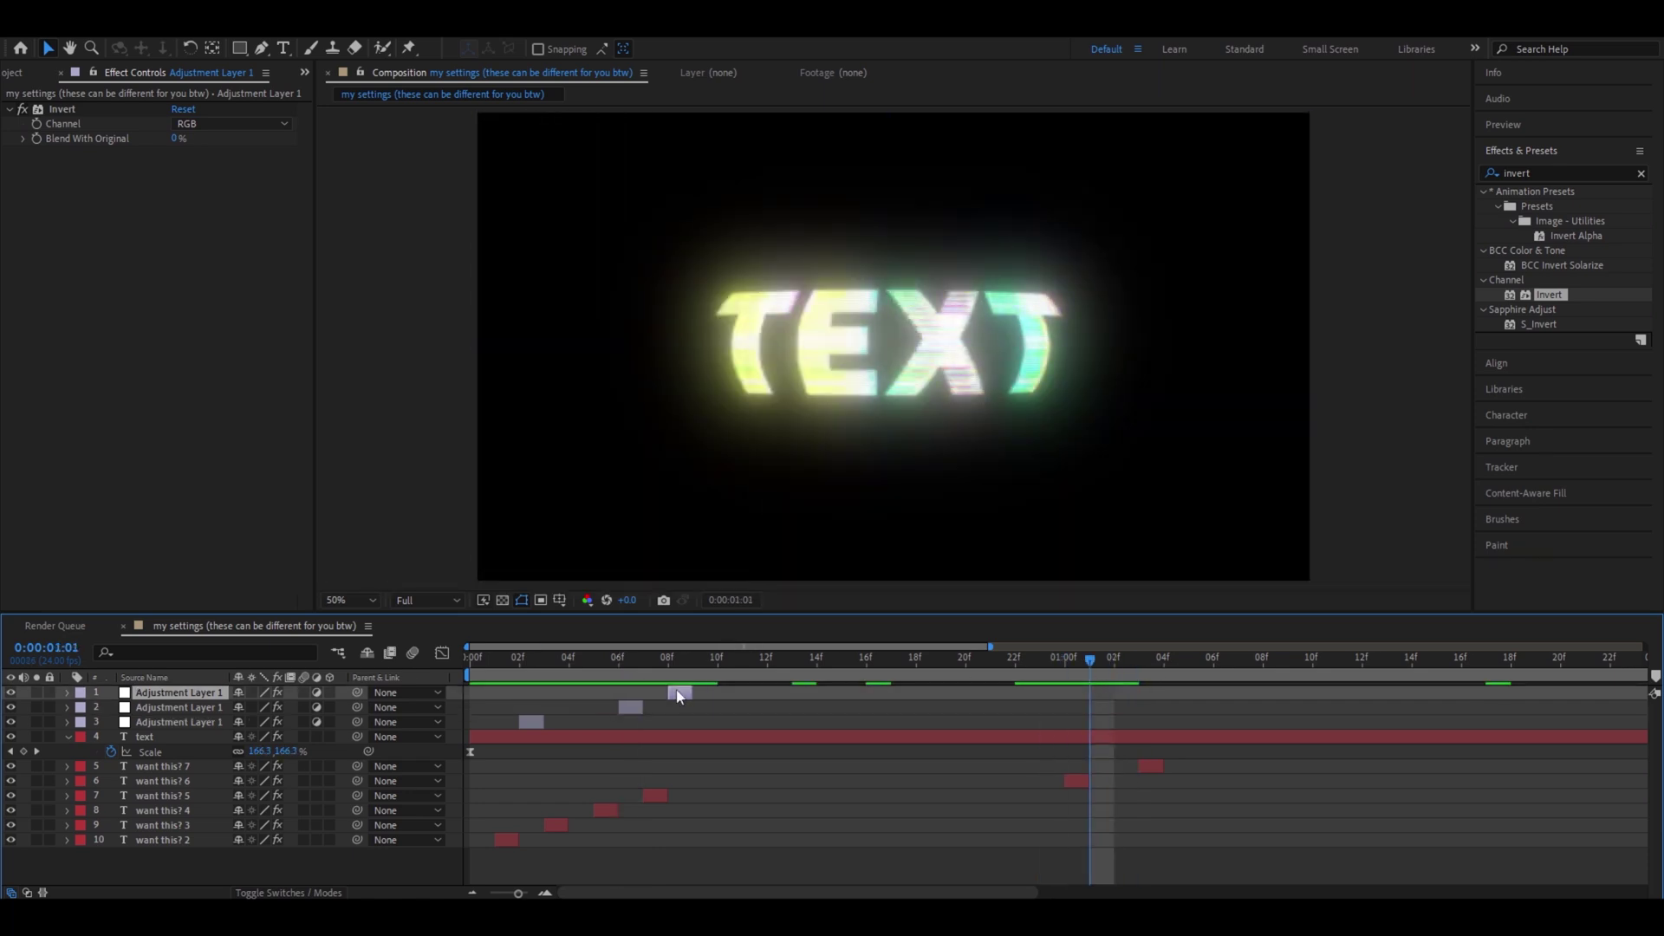
key(ctrl+d)
drag(680, 692, 1098, 692)
key(minus)
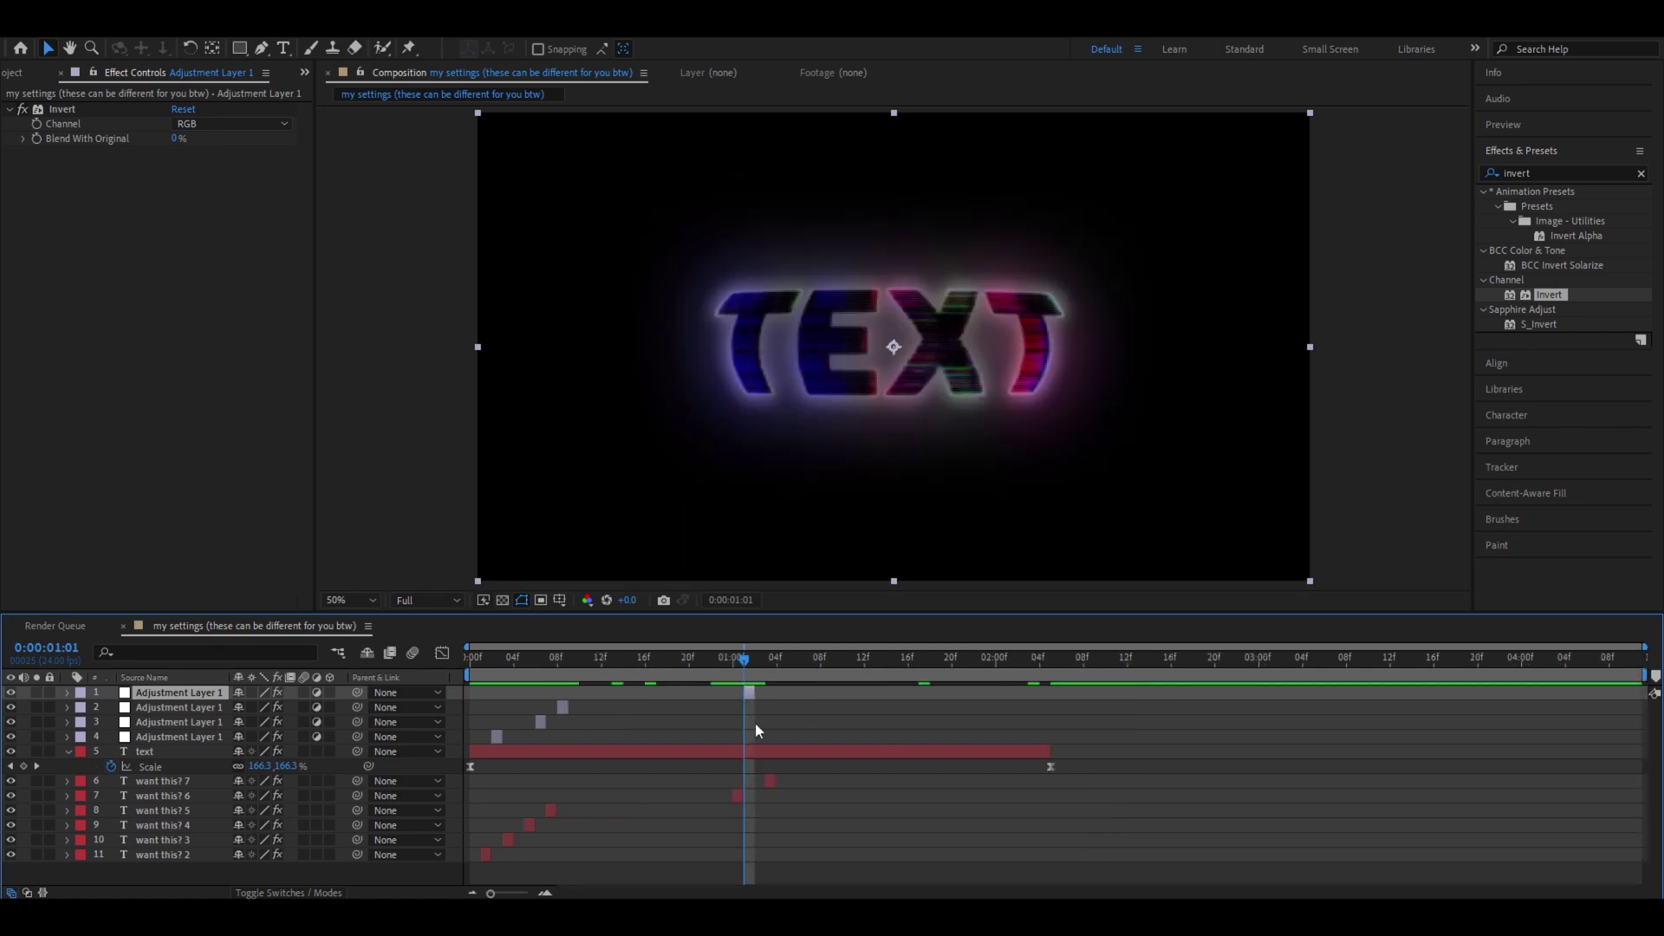
Step: Search the effects for "uni.glitch" and clear the search
drag(742, 672, 645, 672)
click(1550, 176)
double_click(1573, 177)
text(uni.glitch)
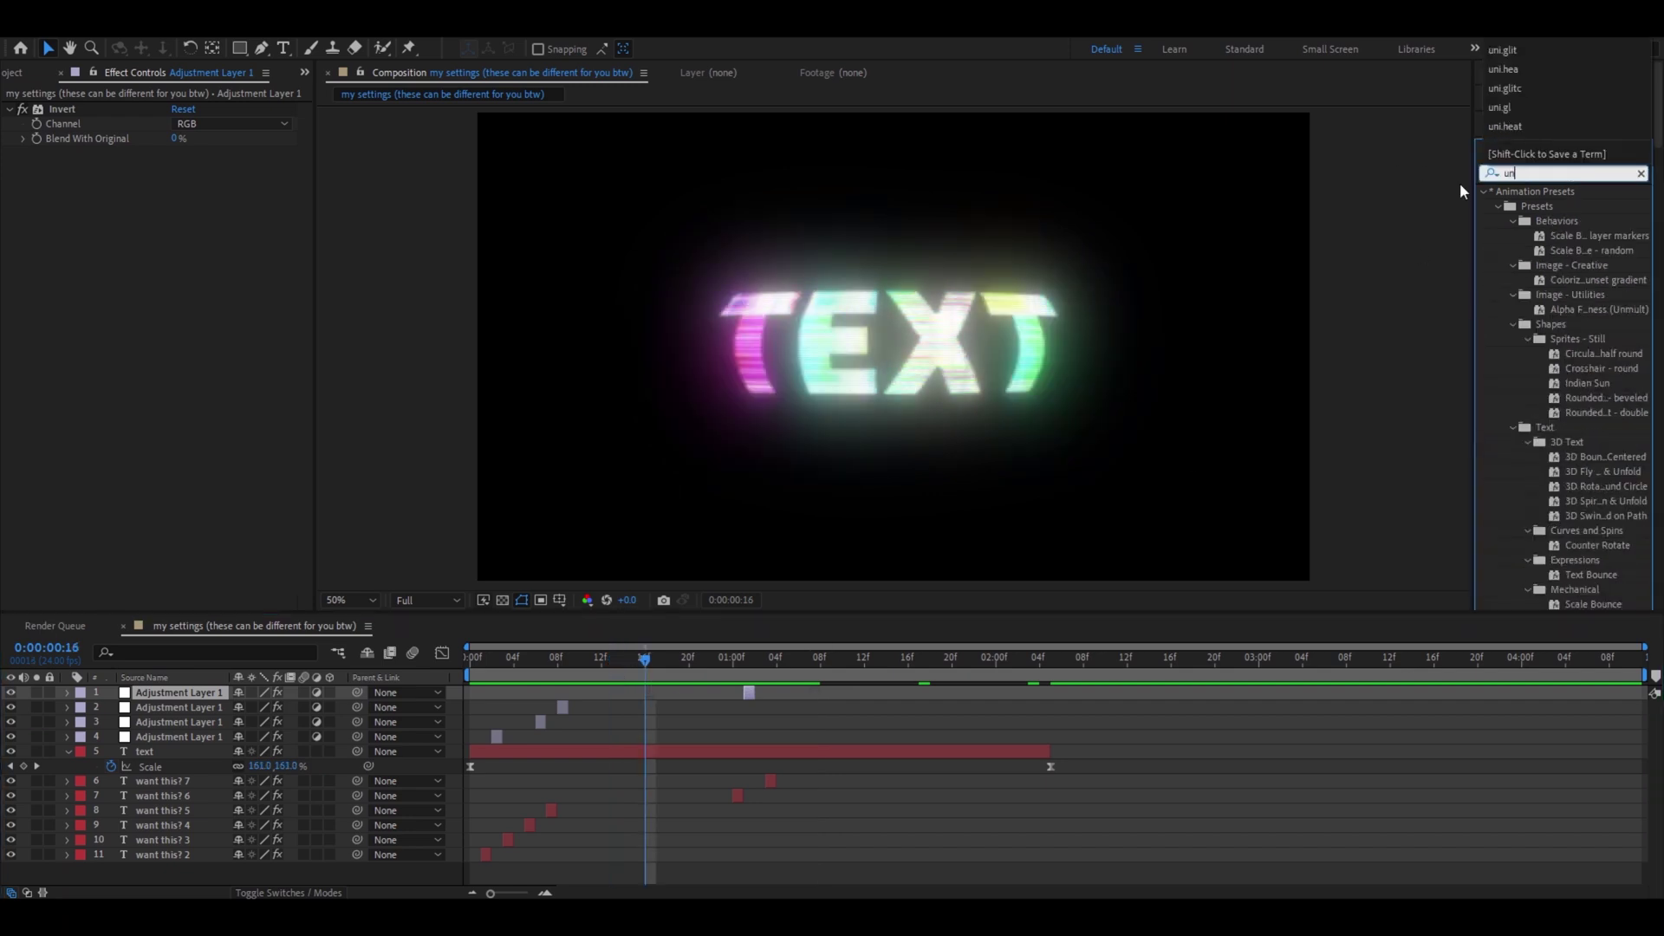
key(BackSpace)
key(BackSpace)
key(BackSpace)
key(BackSpace)
key(BackSpace)
key(BackSpace)
key(BackSpace)
key(BackSpace)
key(BackSpace)
key(BackSpace)
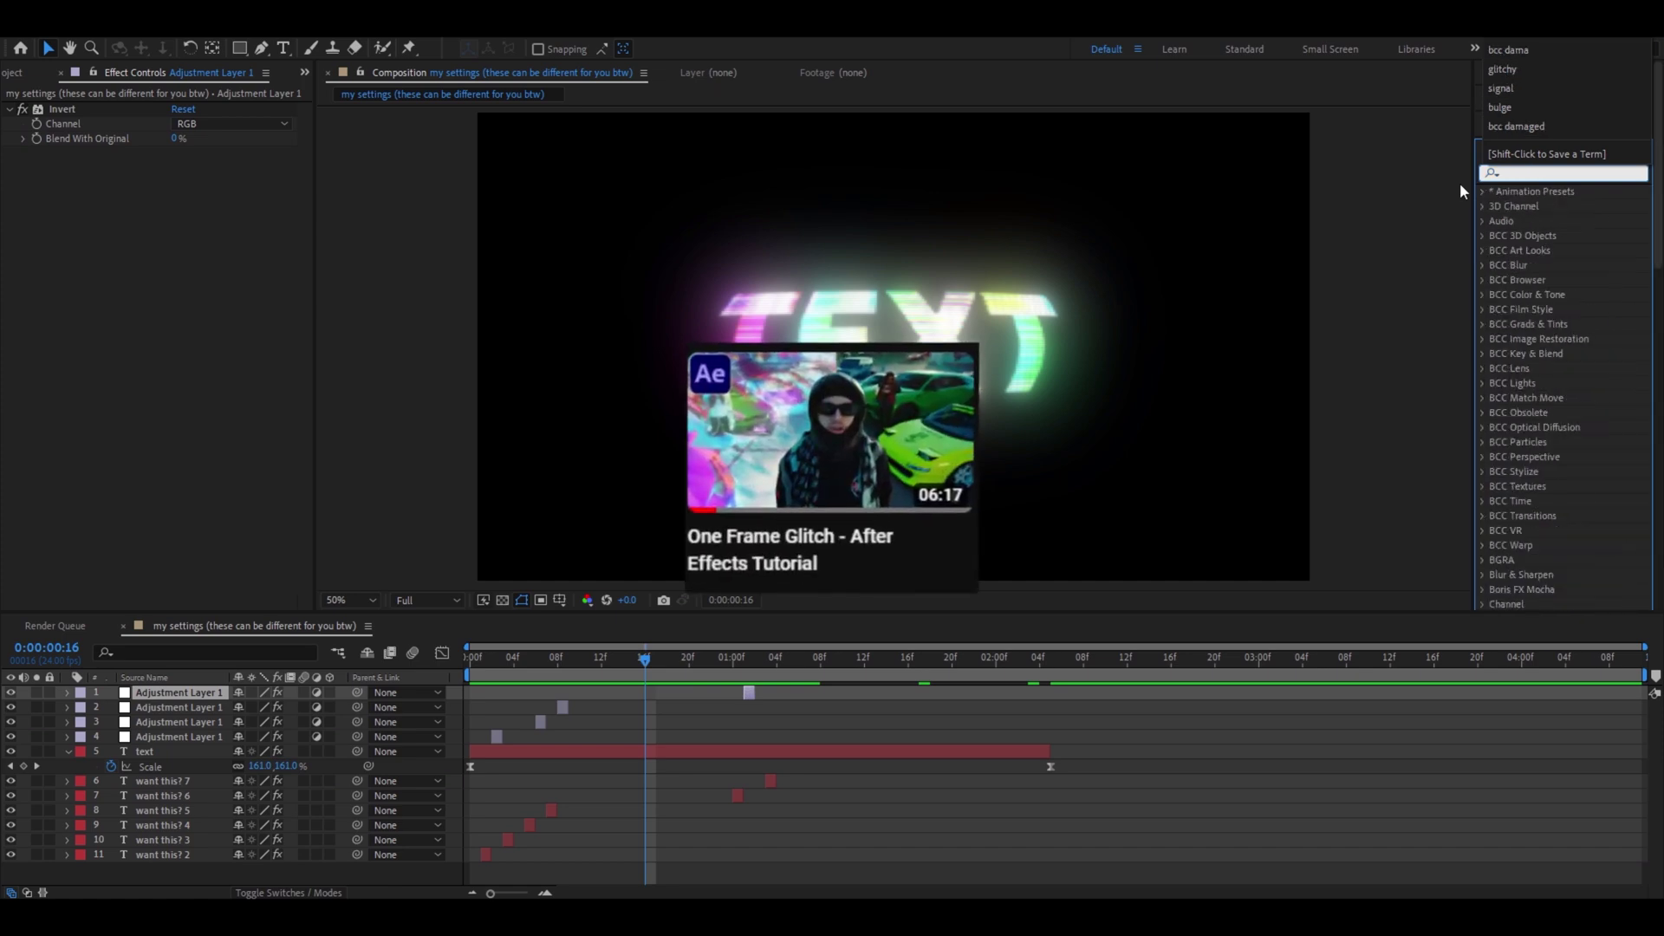
click(1463, 191)
Step: Import Colorful Star Explosion Overlay MP4.mp4 from the Particle pack folder and place it beneath all layers in the composition
drag(644, 664, 475, 663)
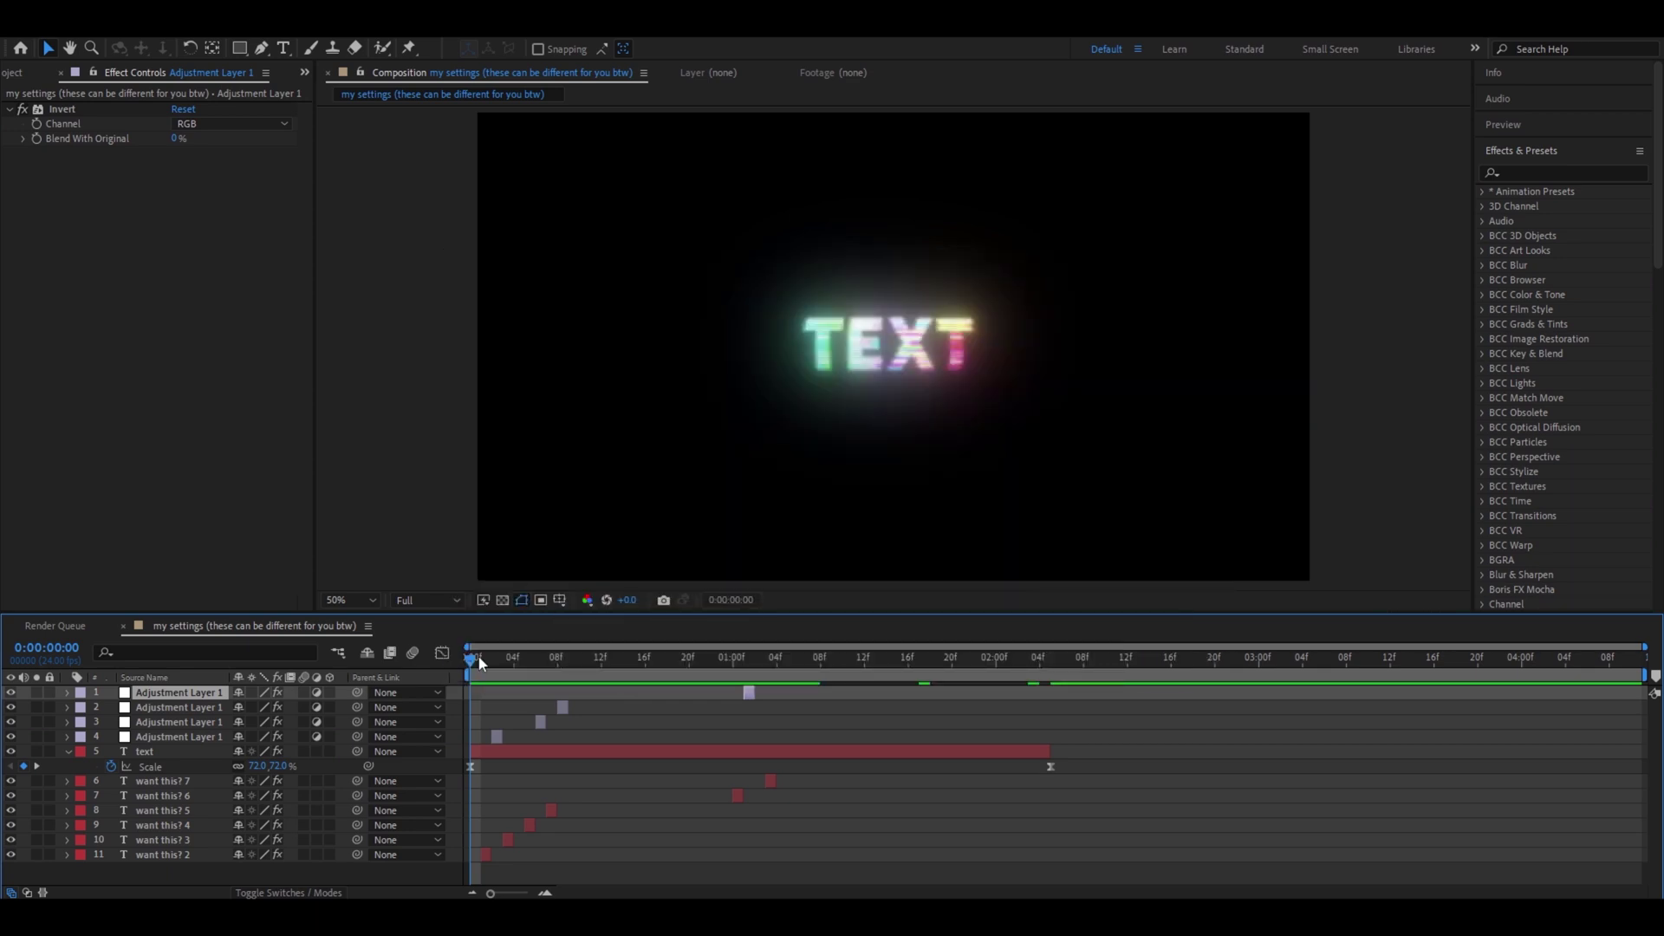
key(ctrl+0)
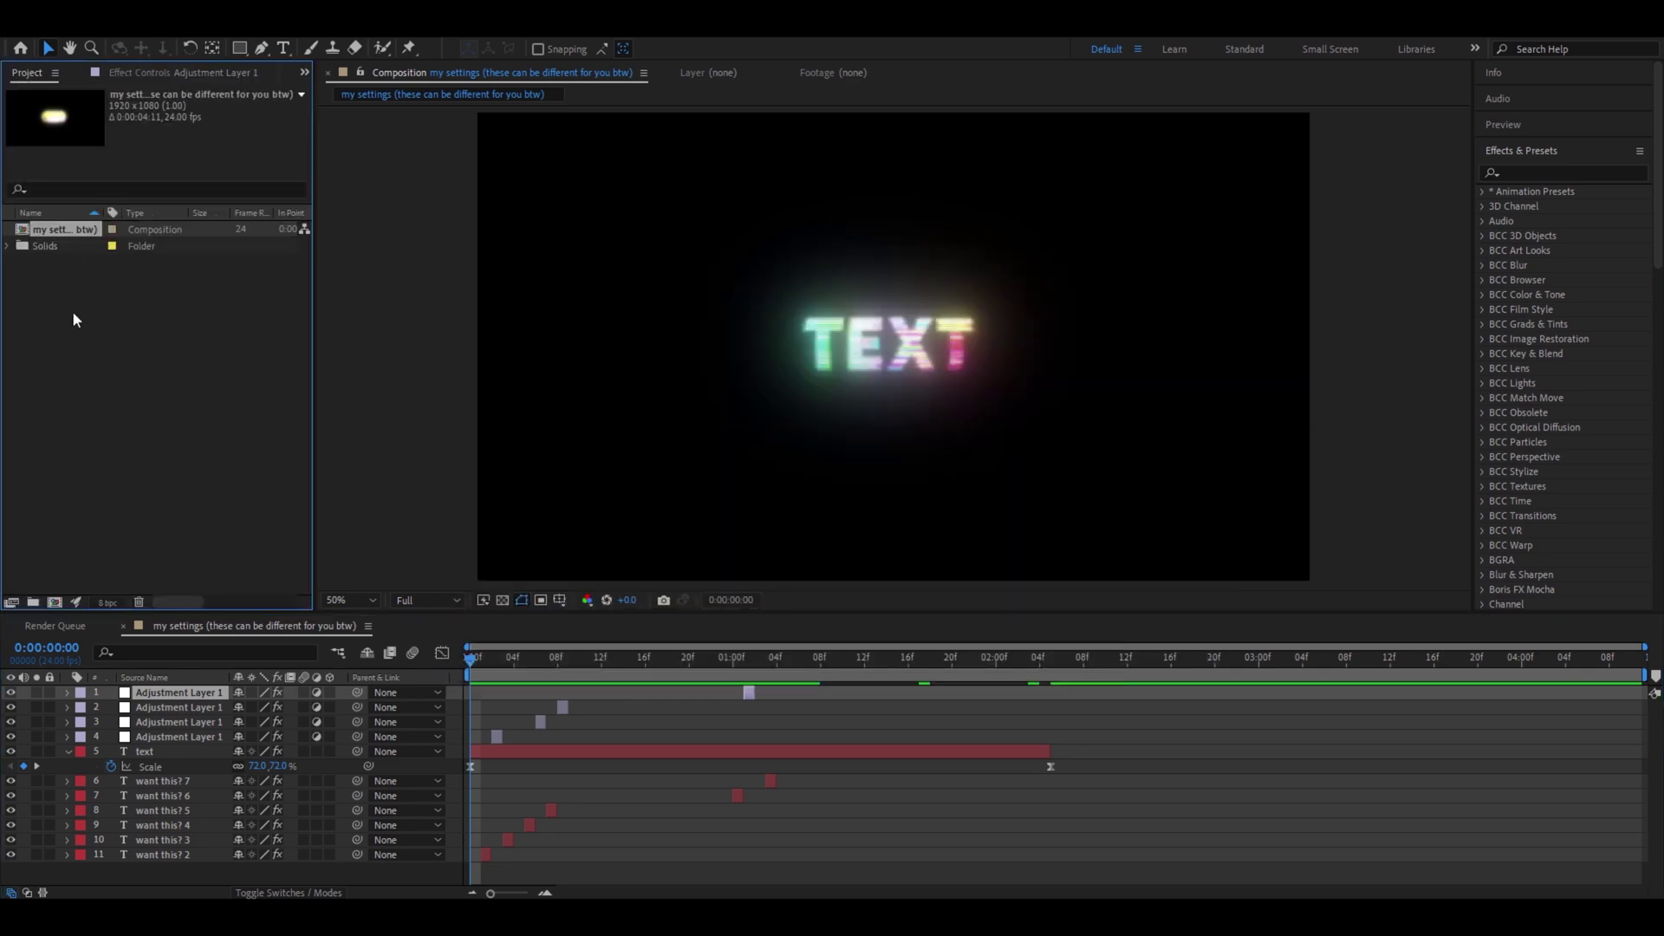
double_click(125, 303)
double_click(346, 188)
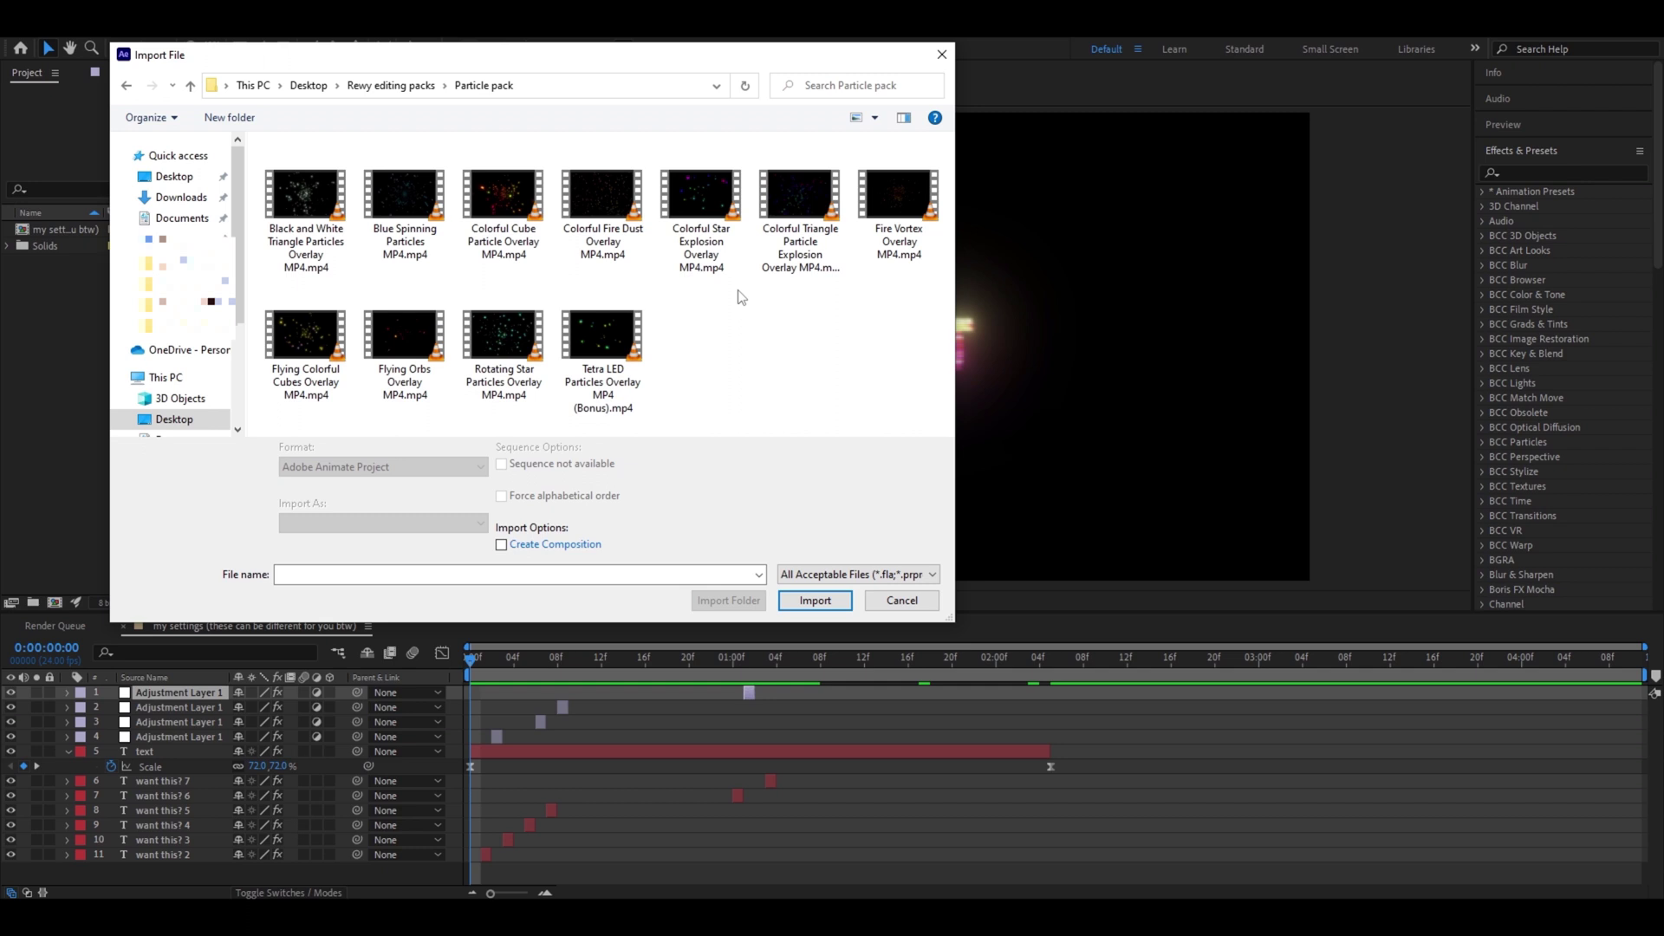
double_click(695, 208)
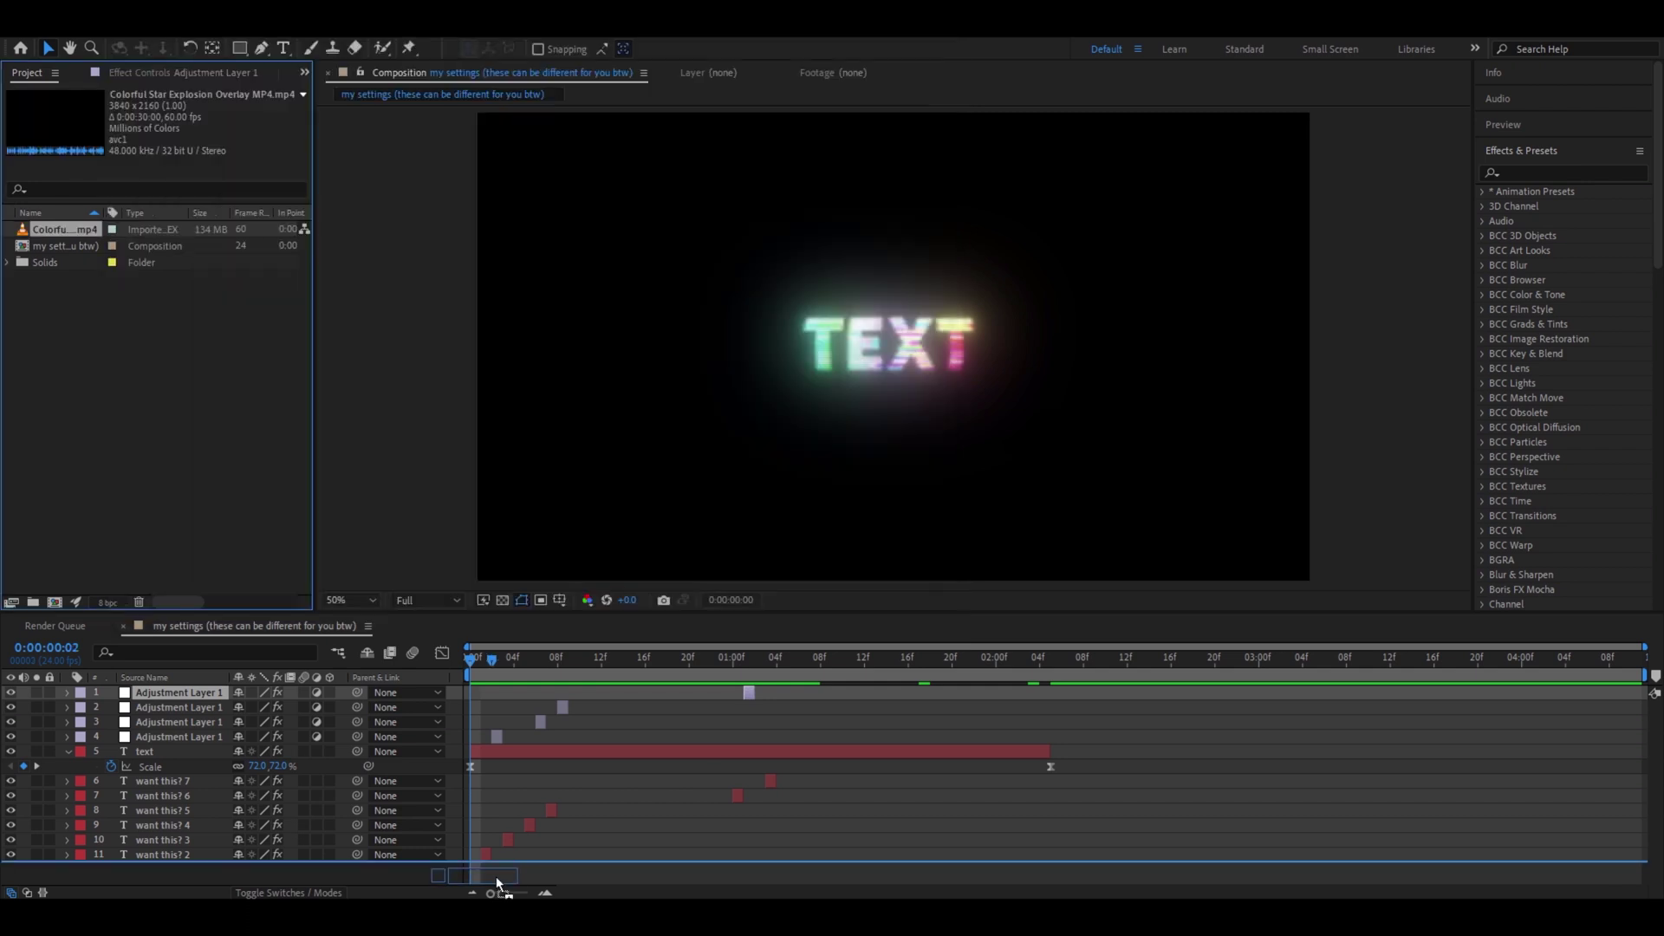
key(ctrl+slash)
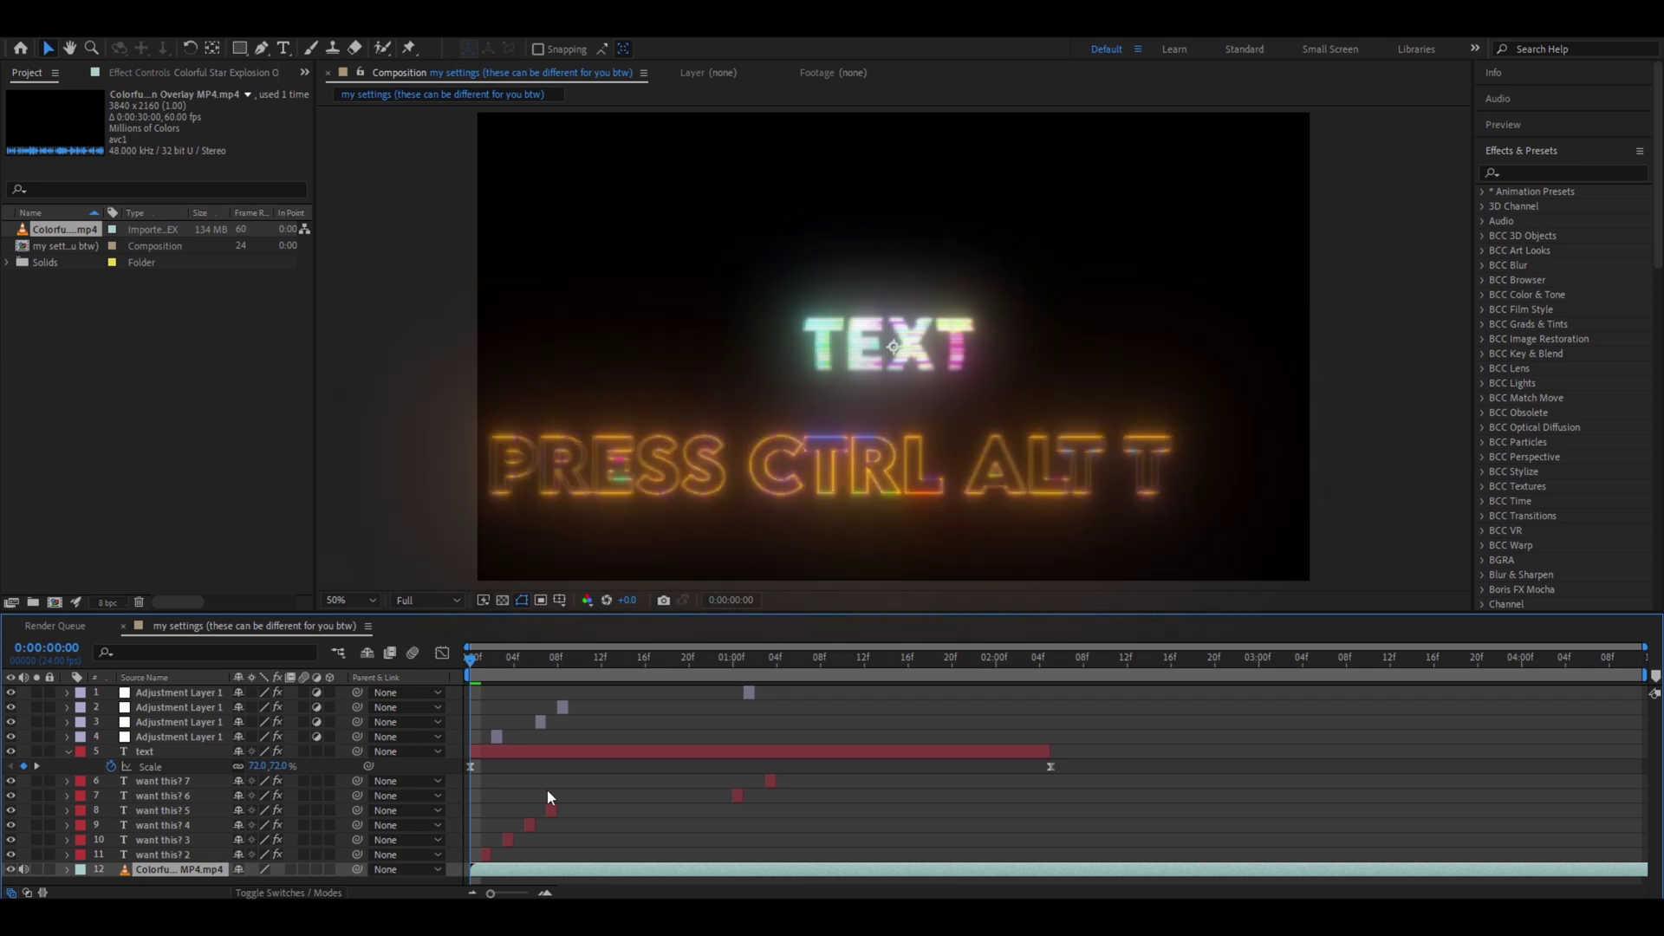
Step: Enable time remapping on the star explosion overlay and set its starting keyframe to 0:00:11:52
key(ctrl+alt+t)
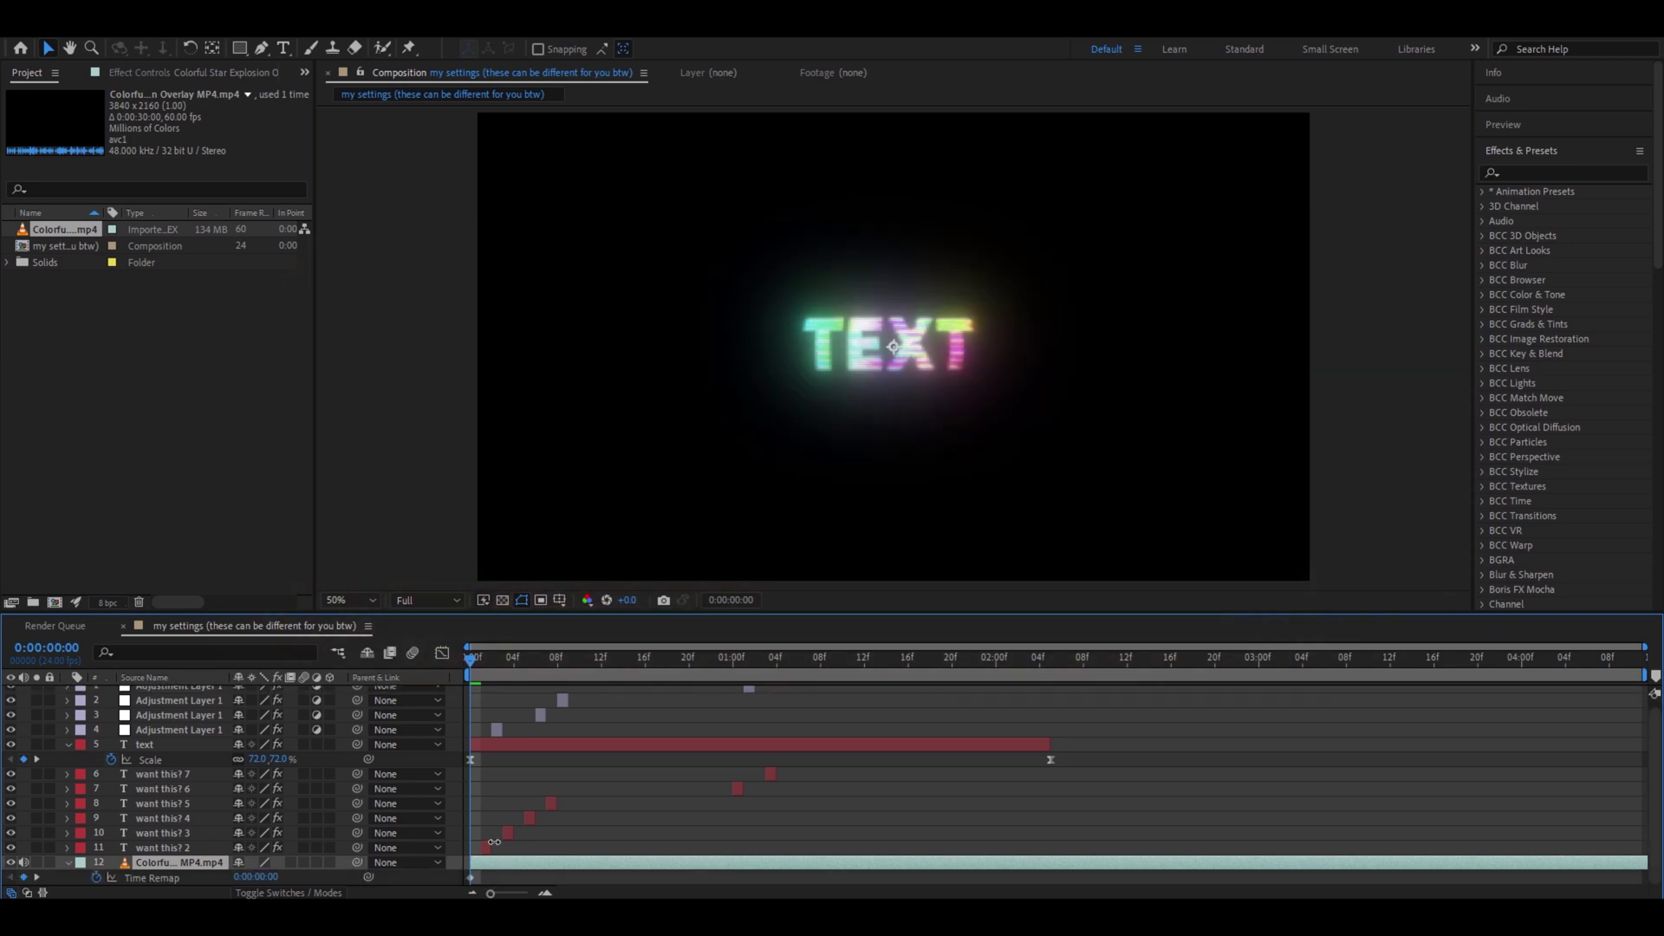
click(268, 877)
text(1100)
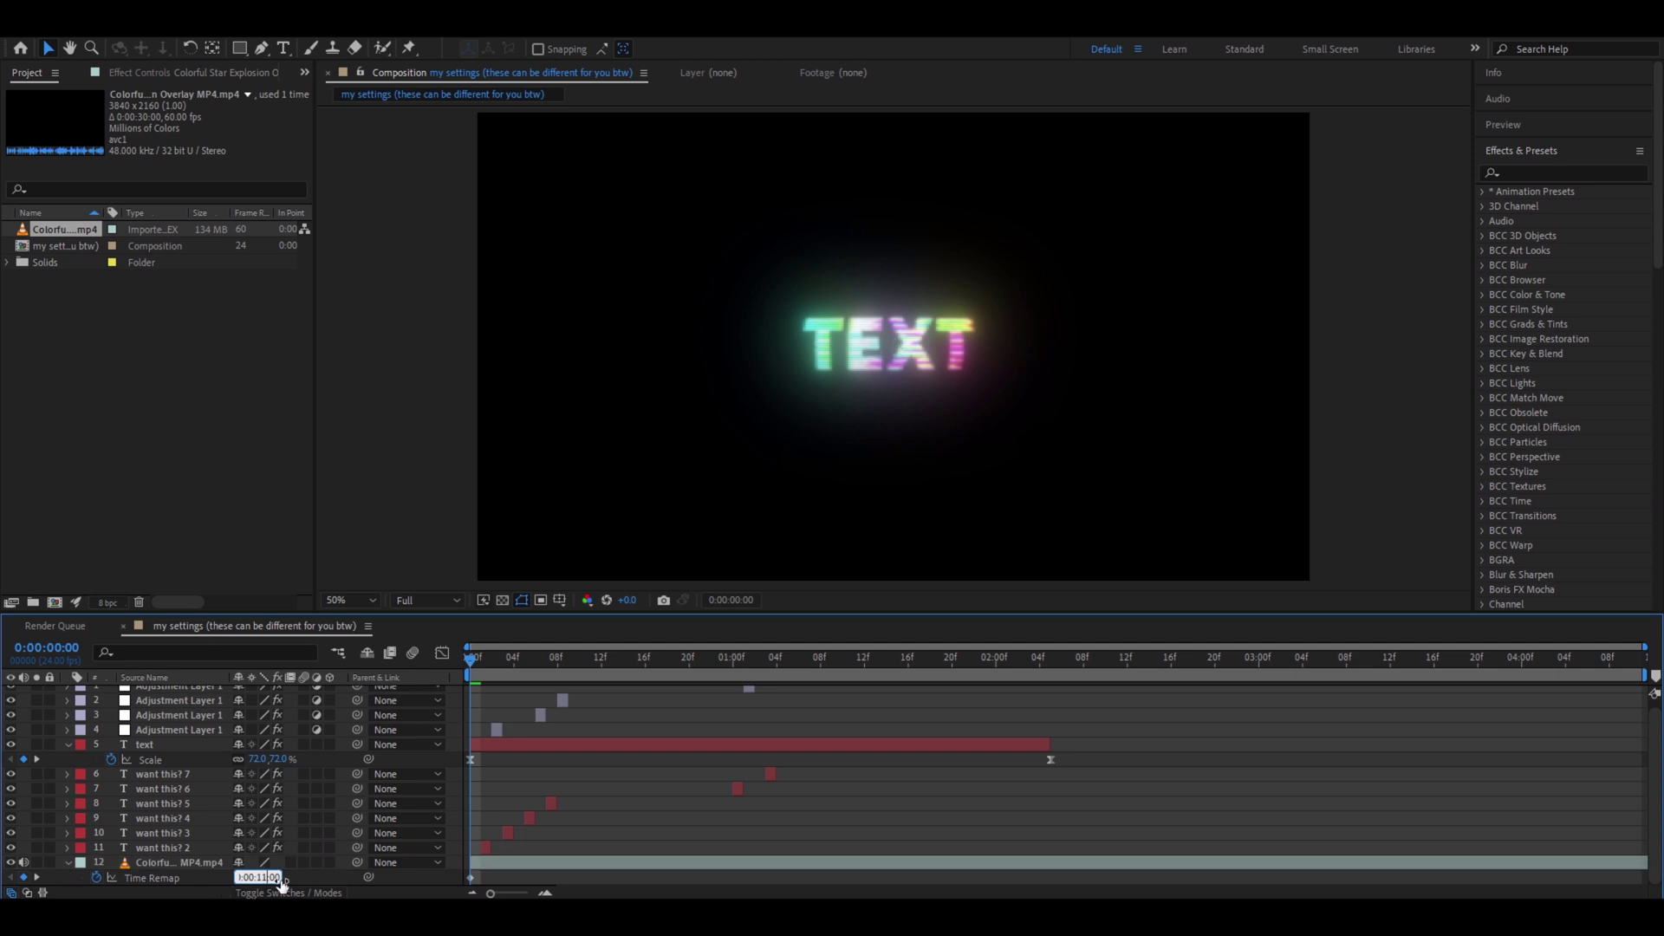
click(279, 878)
key(BackSpace)
key(BackSpace)
text(5)
key(Return)
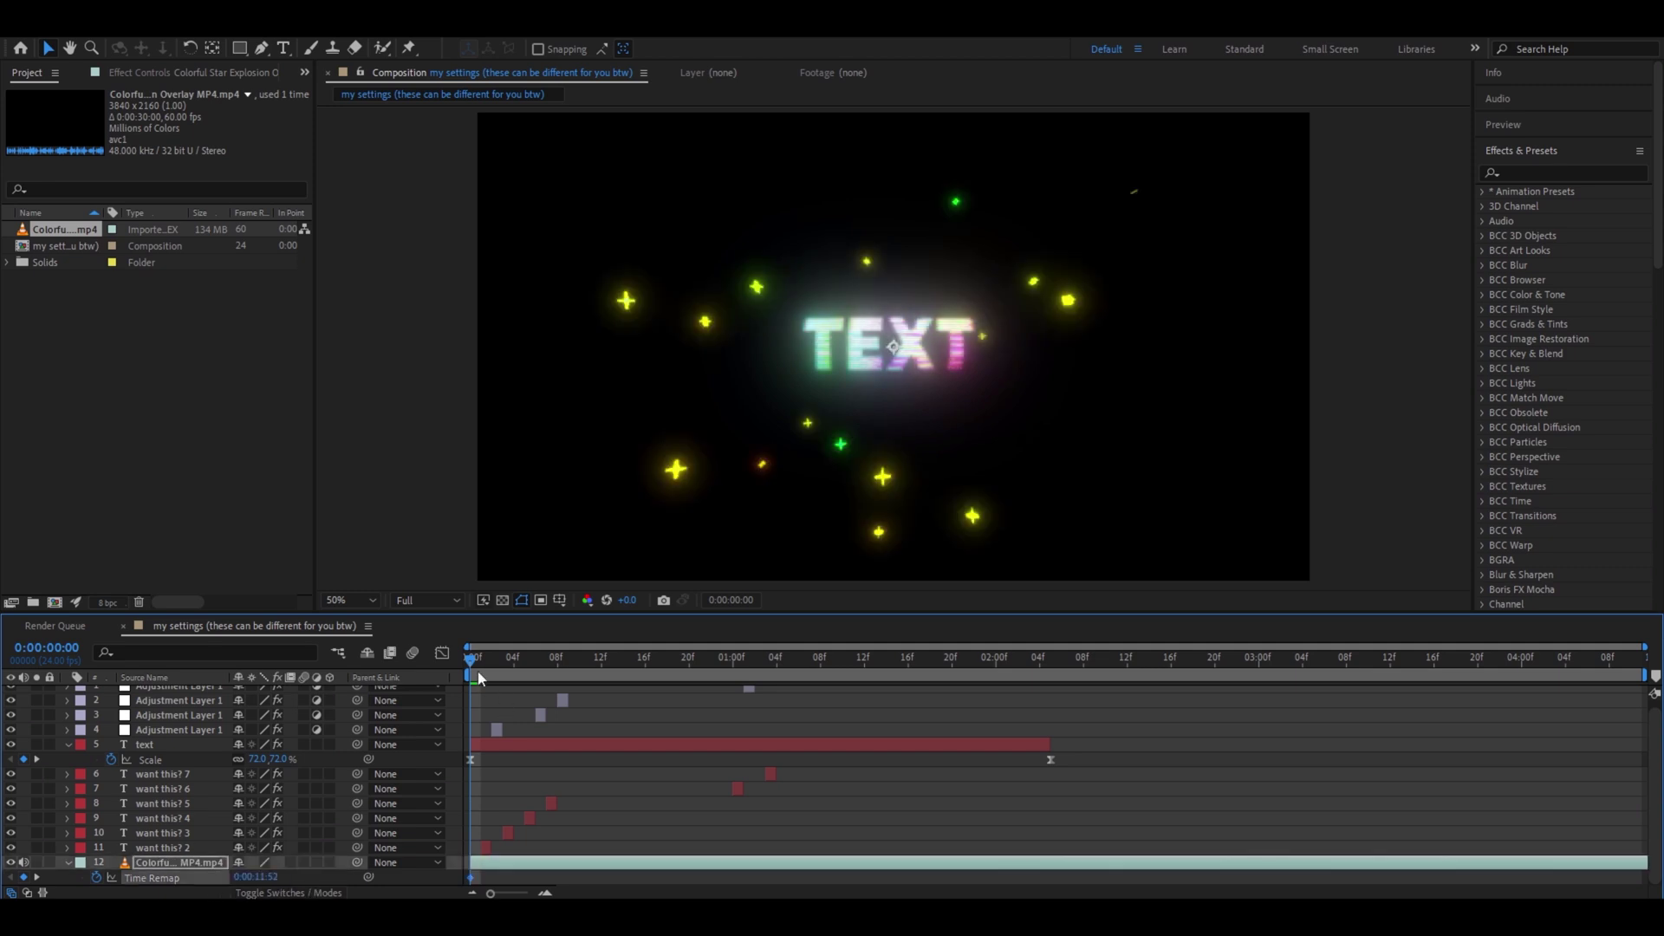
Step: Add a Time Remap keyframe of 0:00:14:02 at 0:00:02:05 on the star explosion overlay and scrub through the result
drag(479, 669, 1047, 728)
click(1047, 726)
click(267, 877)
click(265, 877)
key(BackSpace)
text(4)
click(278, 877)
key(BackSpace)
key(BackSpace)
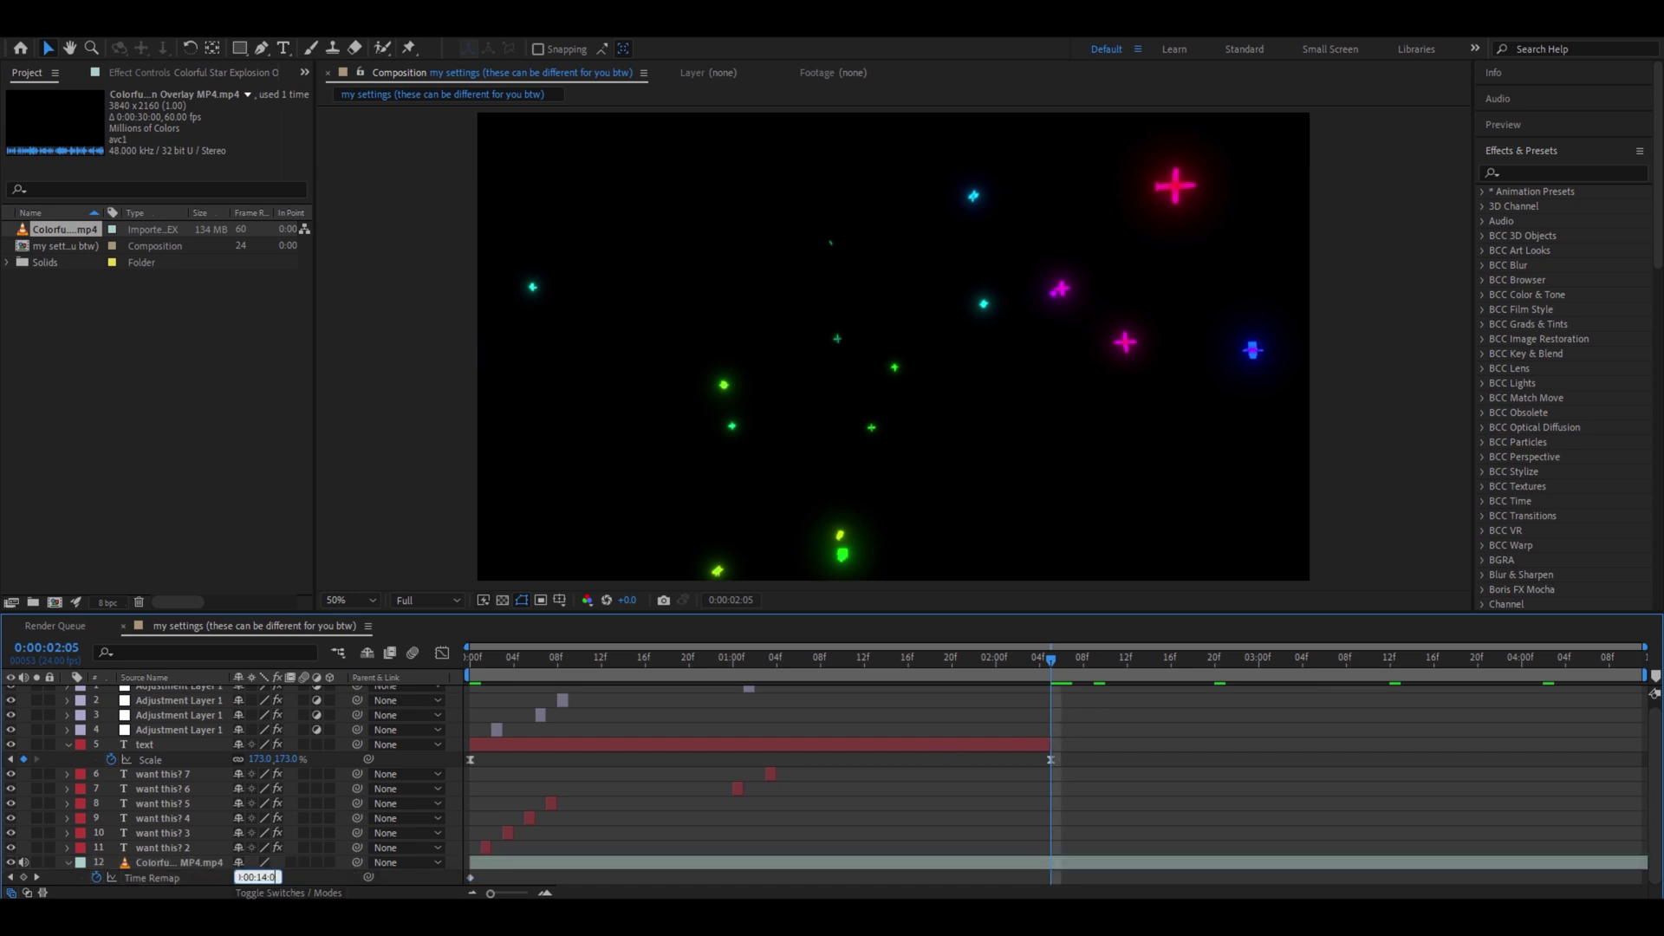
text(02)
click(645, 685)
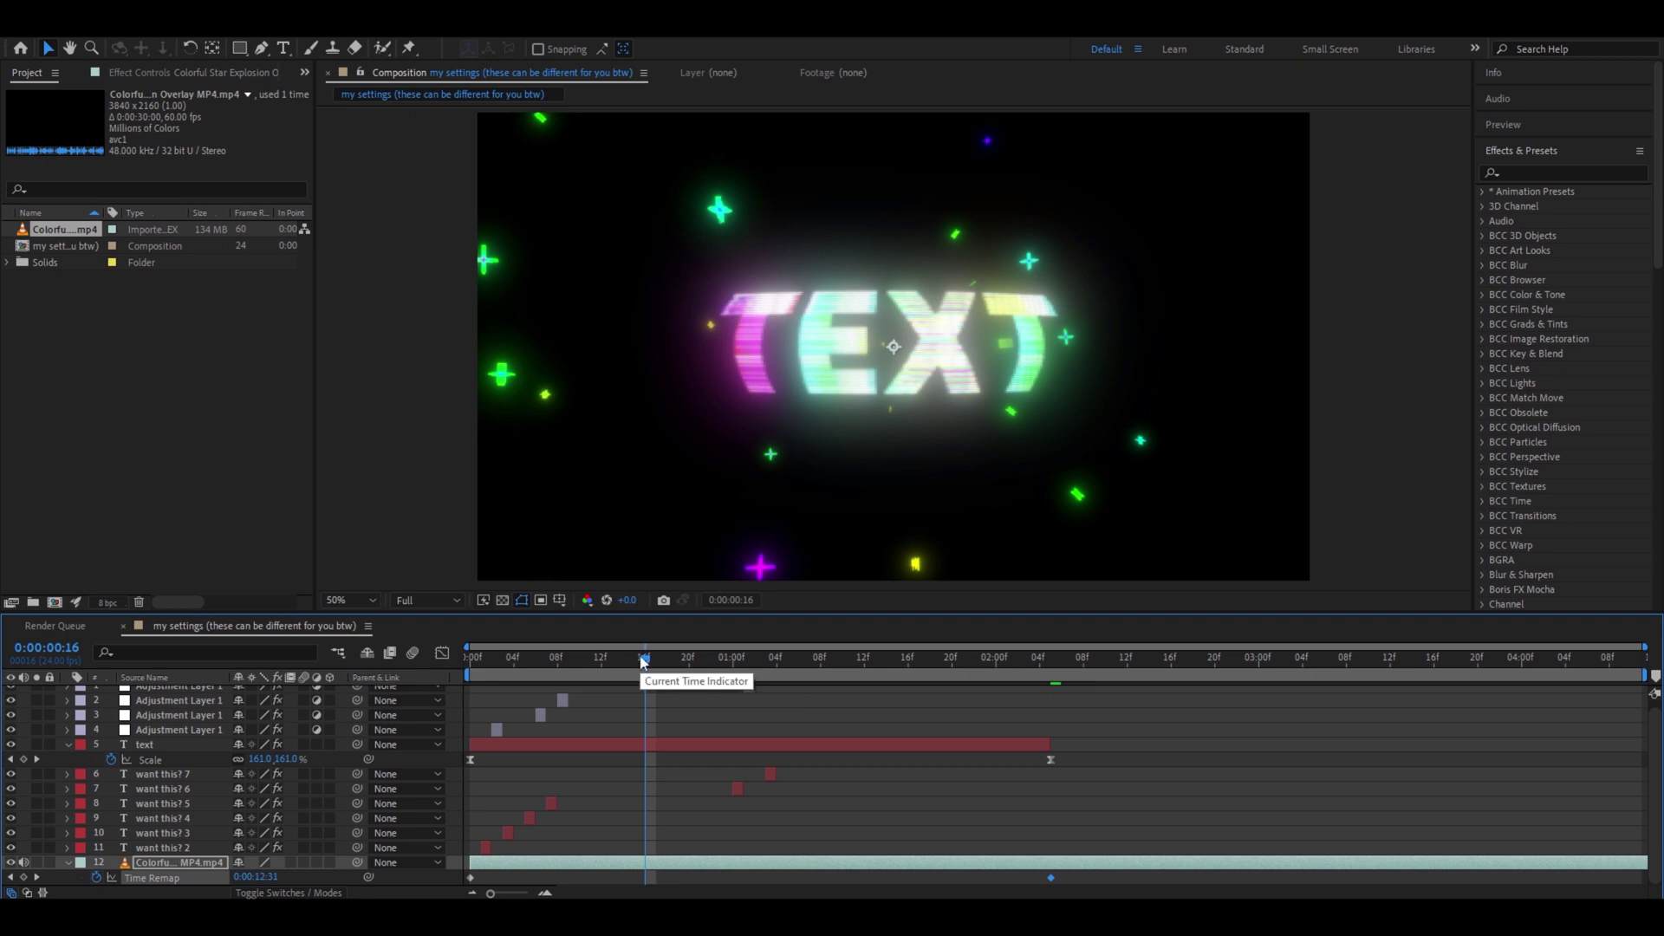
drag(646, 663, 886, 661)
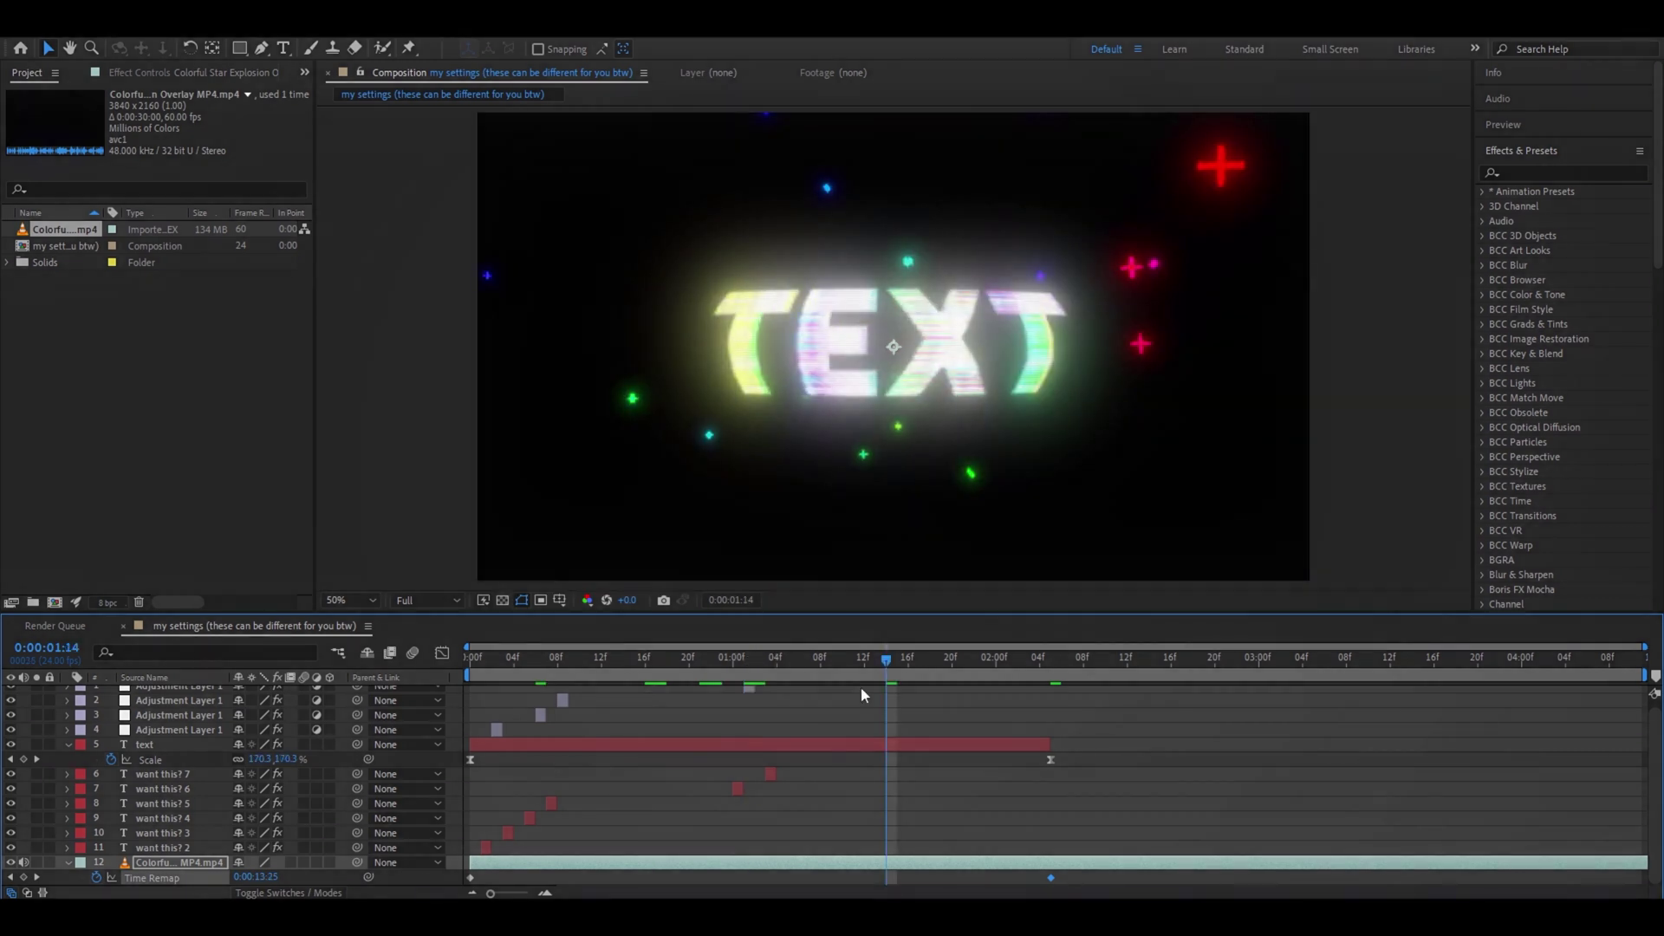